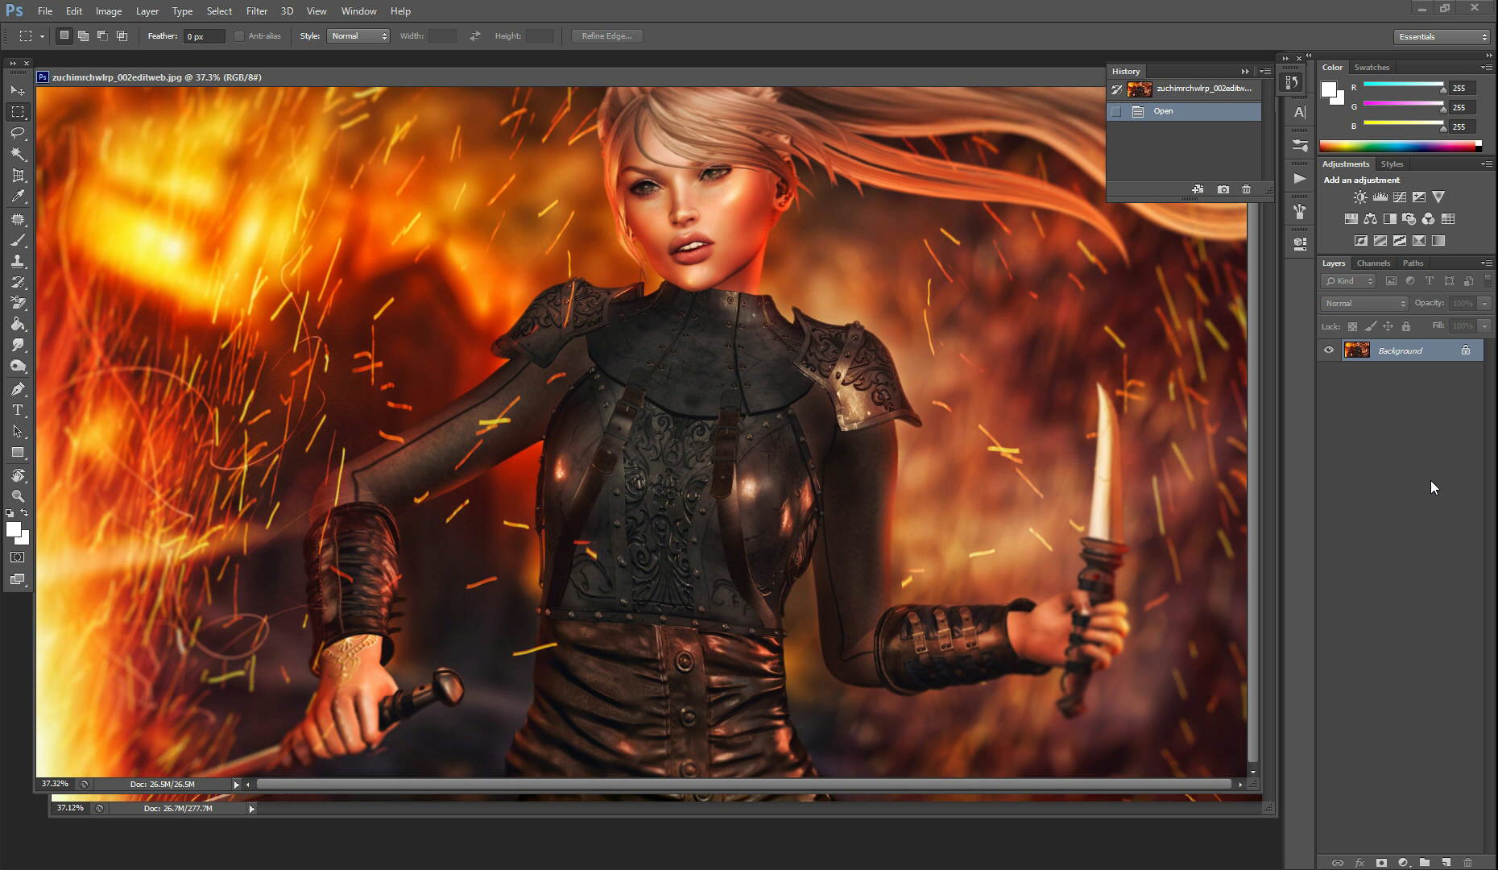
- Collapse the history and minimize the flattened JPEG to reveal the layered zuchimrchwlrp_002edit.psd
click(1291, 83)
click(1185, 82)
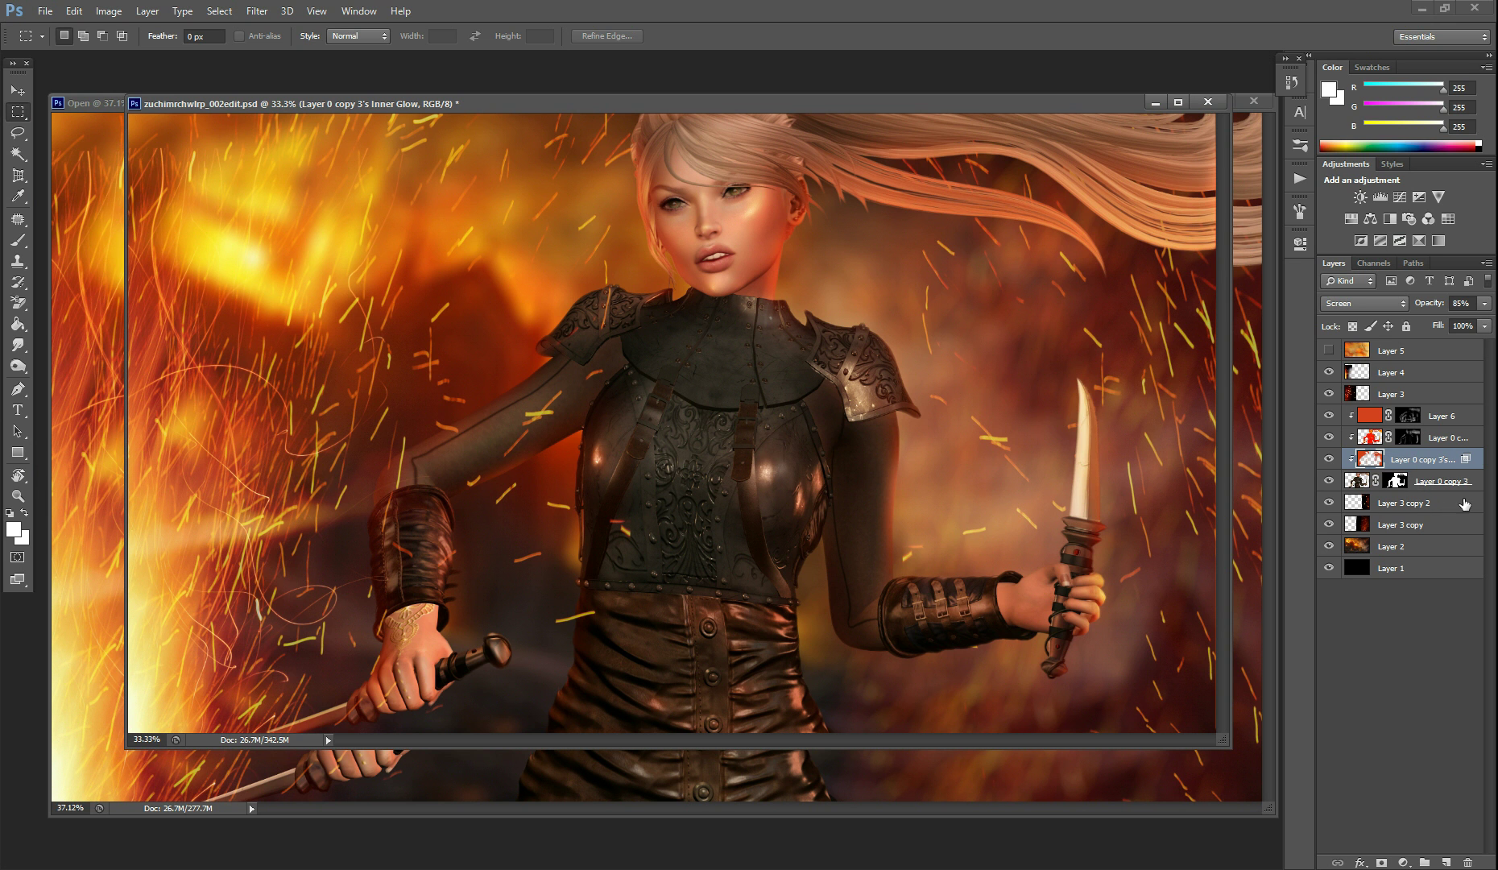
- Release the clipping masks of the three layers clipped to Layer 0 copy 3
alt+click(1450, 471)
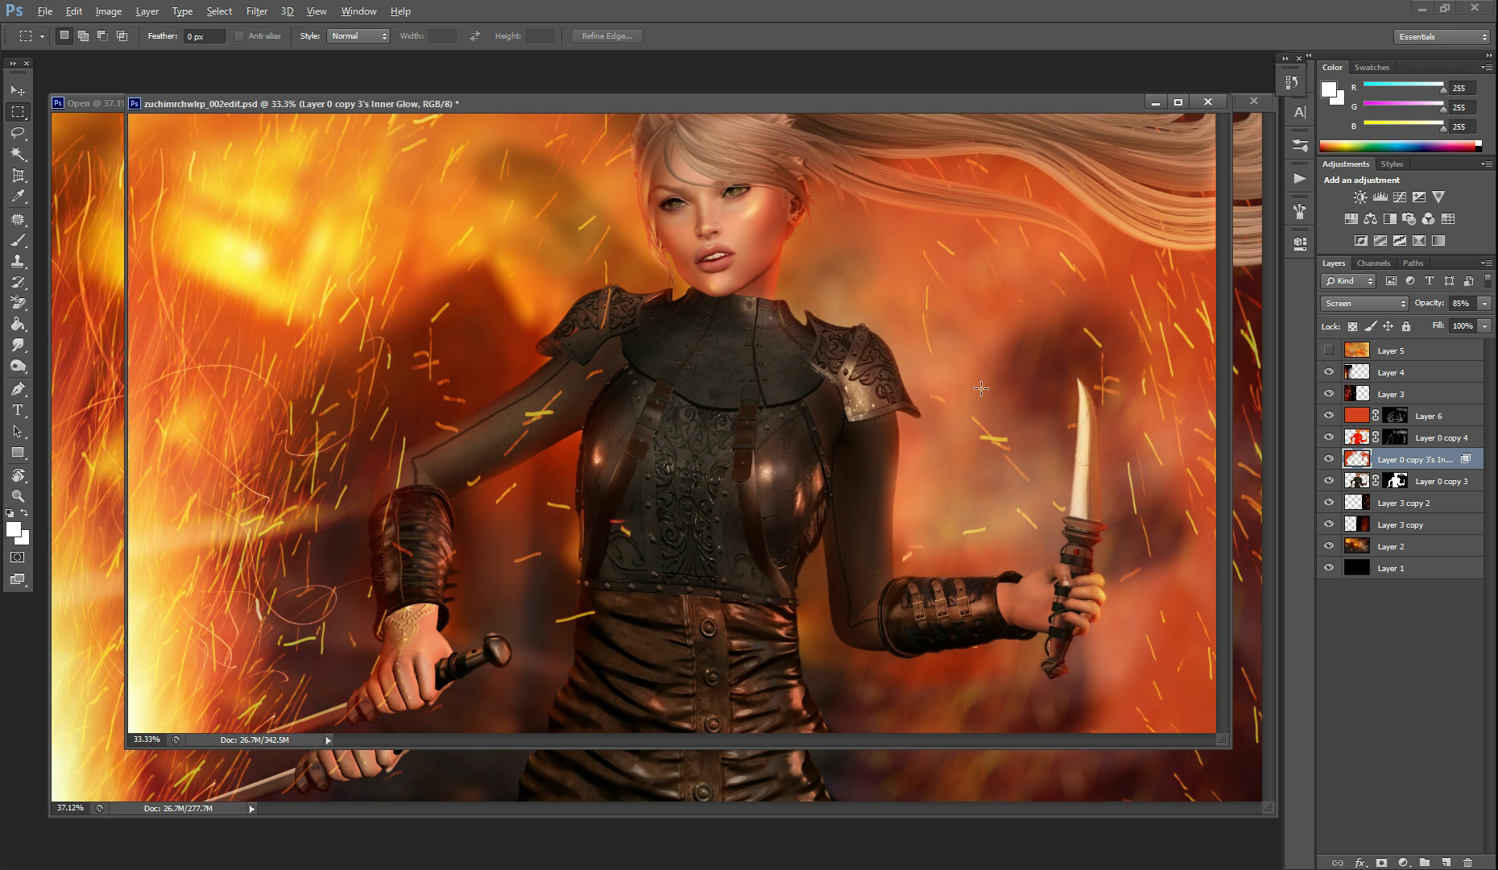
mouse_move(1431, 469)
mouse_down()
mouse_move(1369, 494)
mouse_move(1406, 483)
mouse_up()
key(alt)
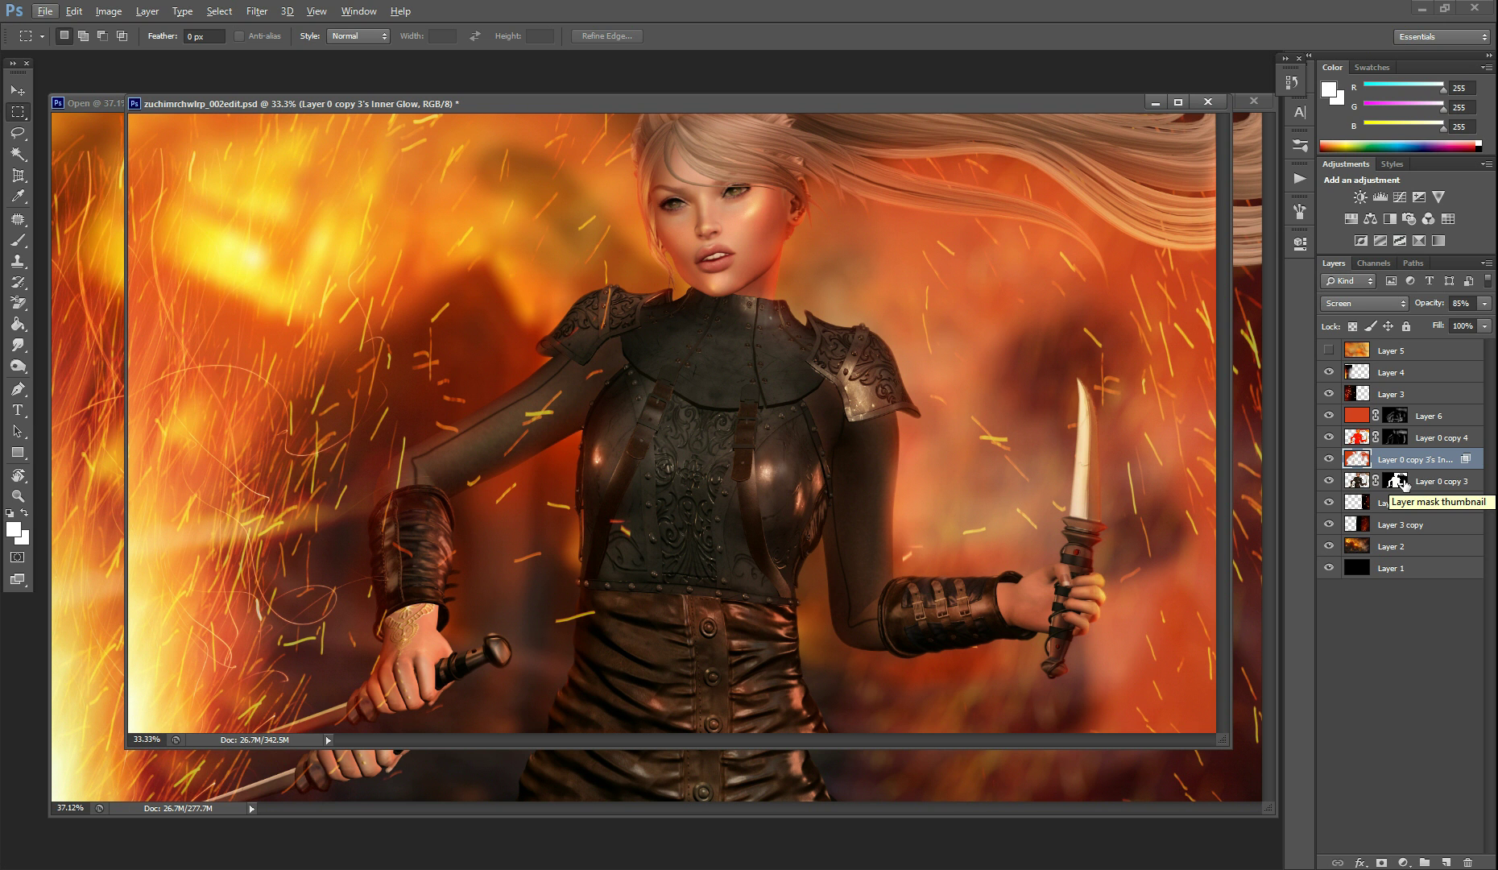
- Clip the Inner Glow layer, Layer 0 copy 4 and Layer 6 back onto Layer 0 copy 3
drag(1406, 483, 1441, 465)
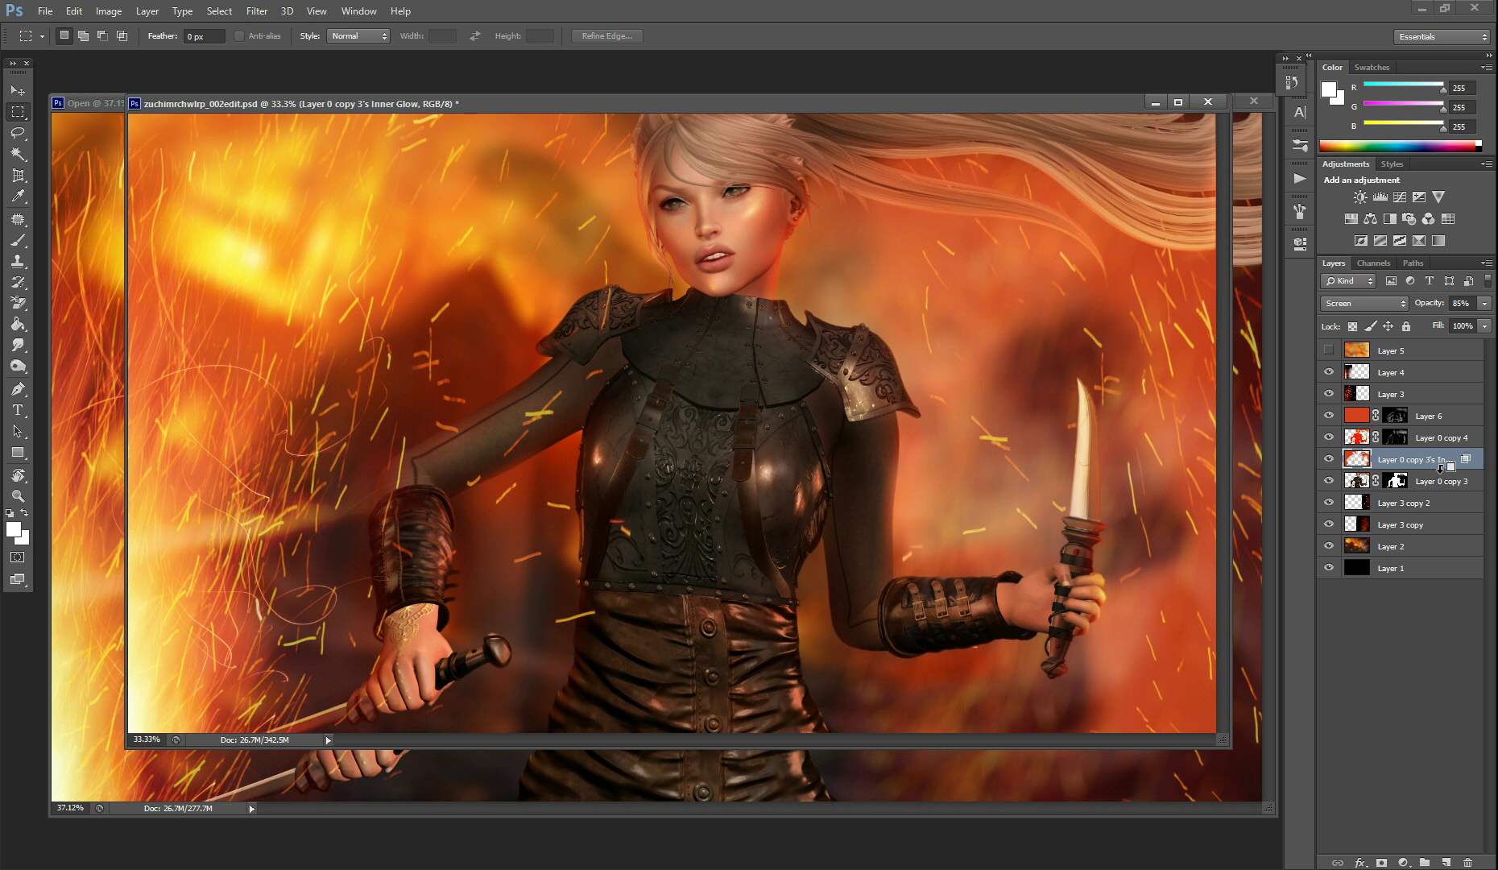
alt+click(1441, 468)
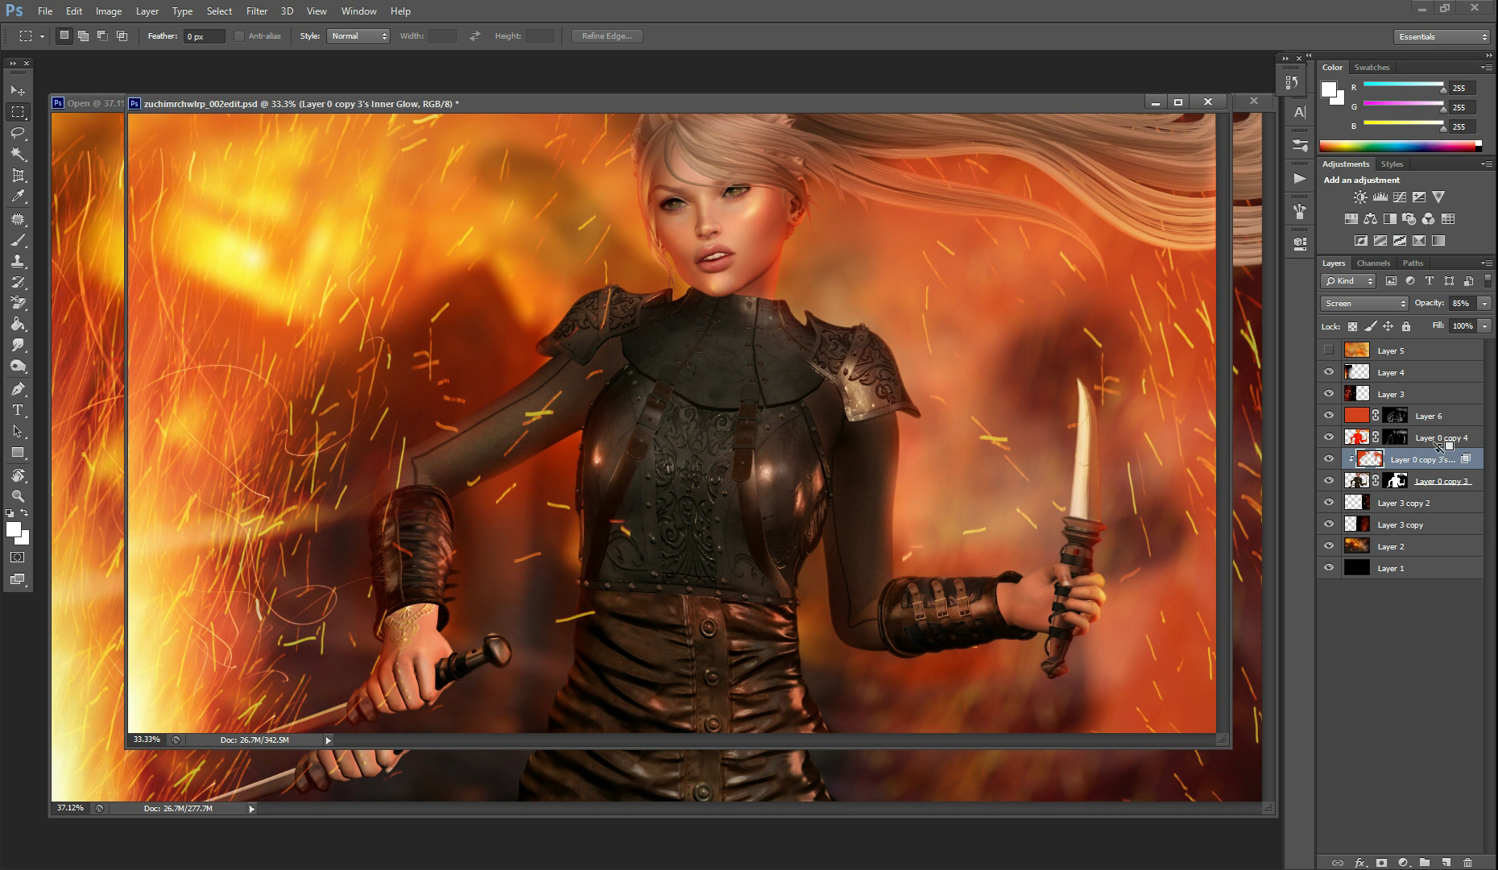
alt+click(1440, 443)
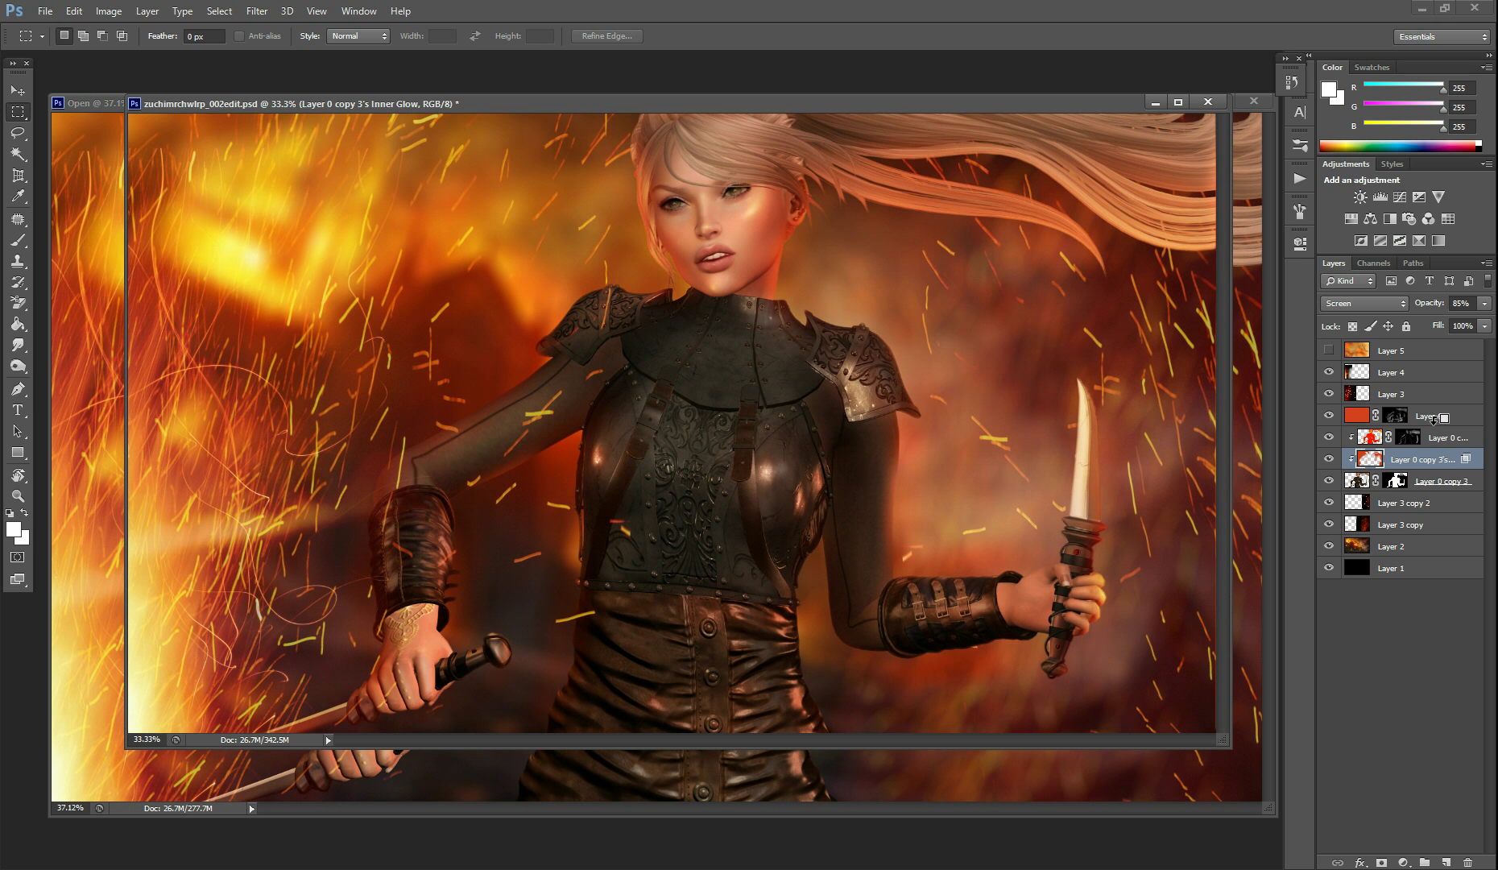
alt+click(1434, 418)
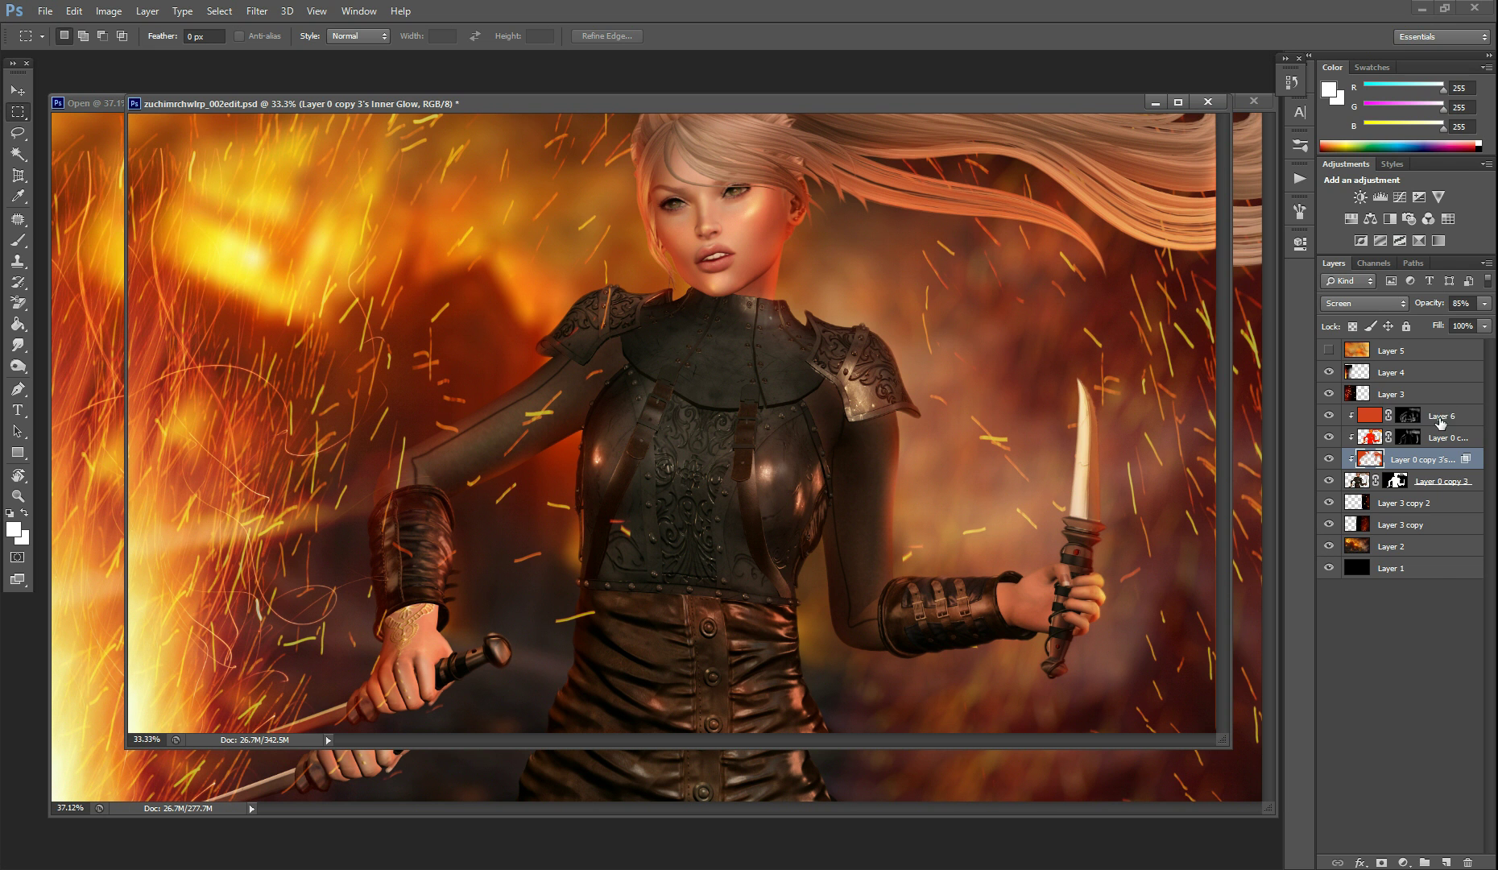
- Minimize zuchimrchwlrp_002edit.psd to return to the working document named Open
right_click(1441, 423)
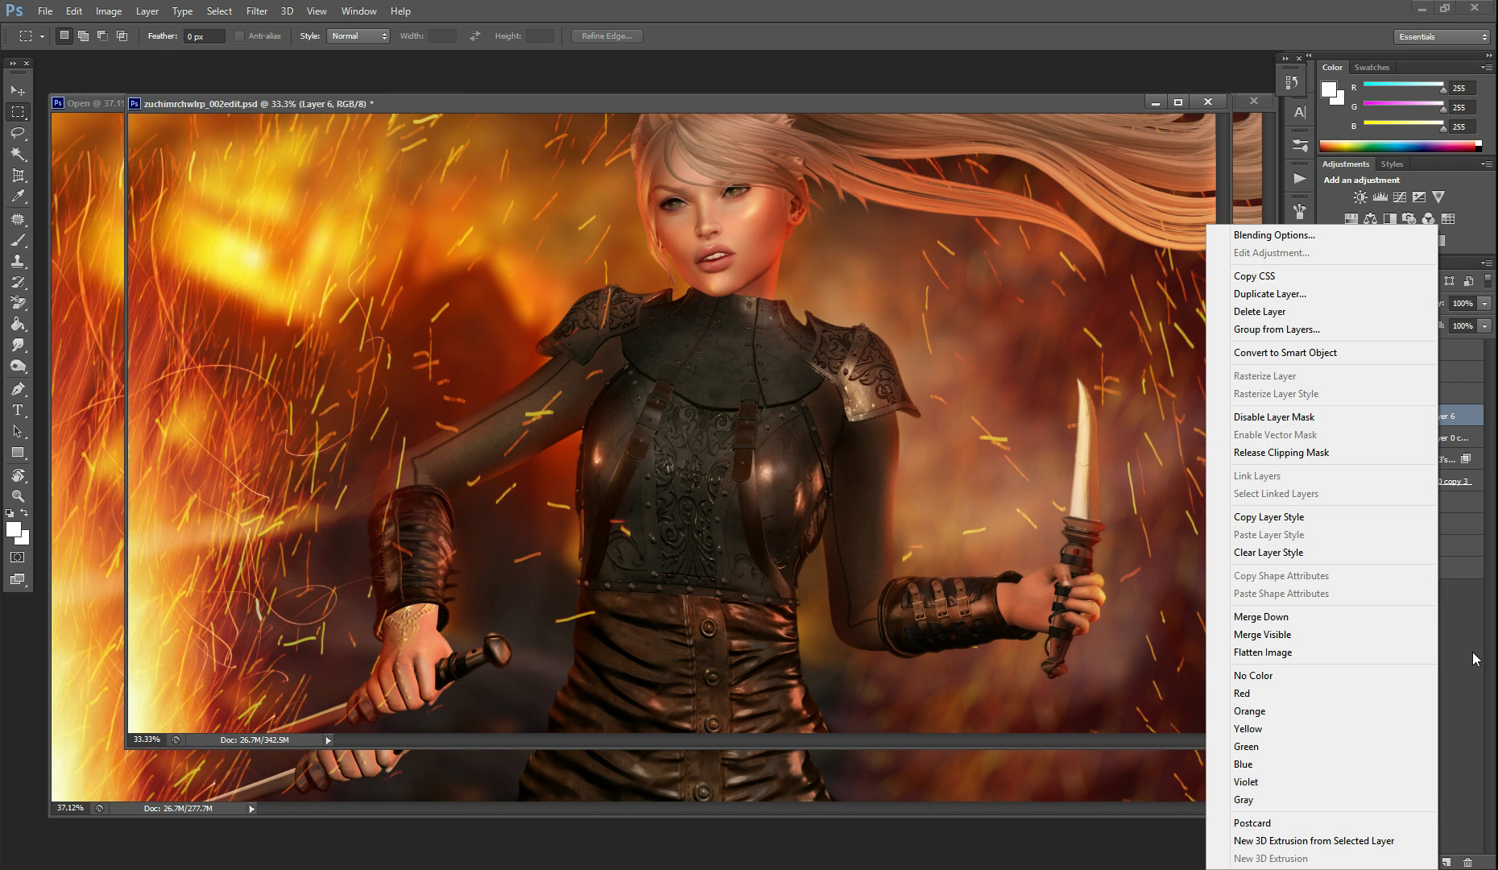
key(Escape)
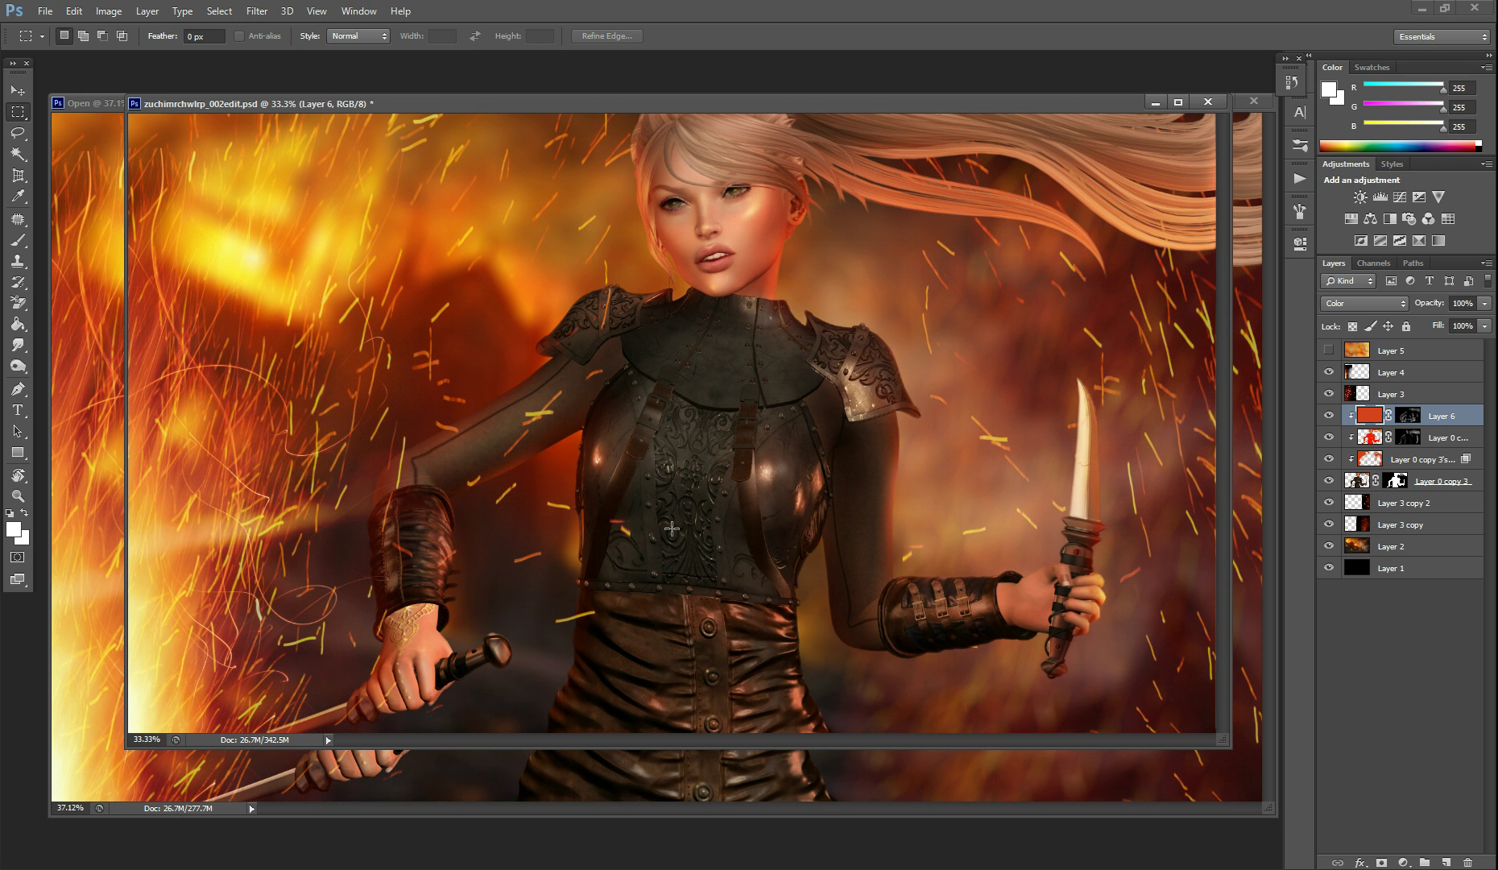
drag(1155, 101, 1155, 102)
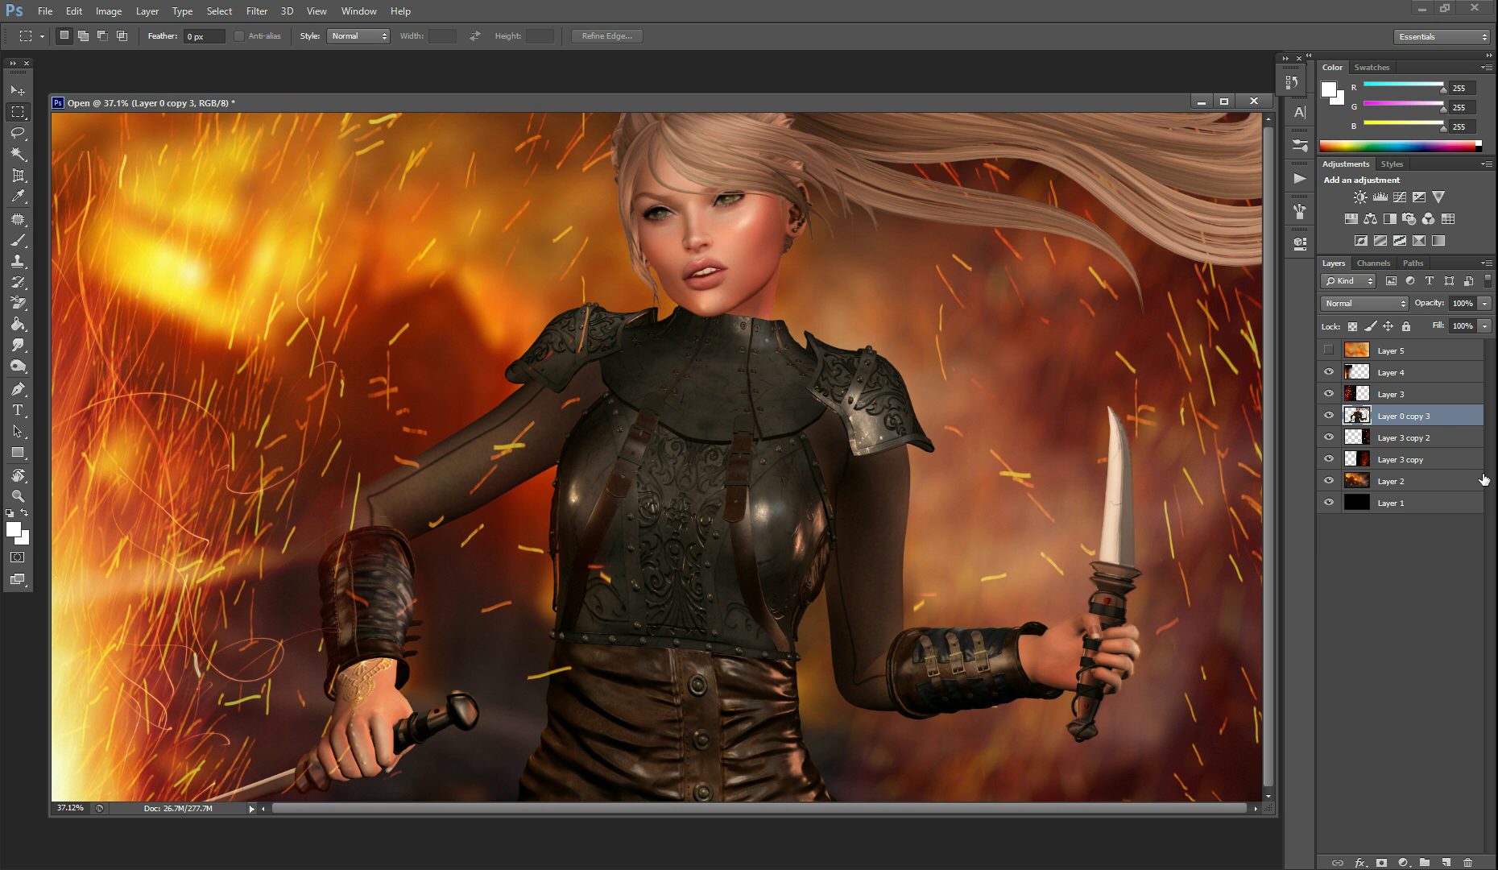
- Duplicate the figure layer, Layer 0 copy 3, and make the upper duplicate the active layer
click(1329, 415)
click(1328, 416)
key(ctrl+j)
right_click(1400, 439)
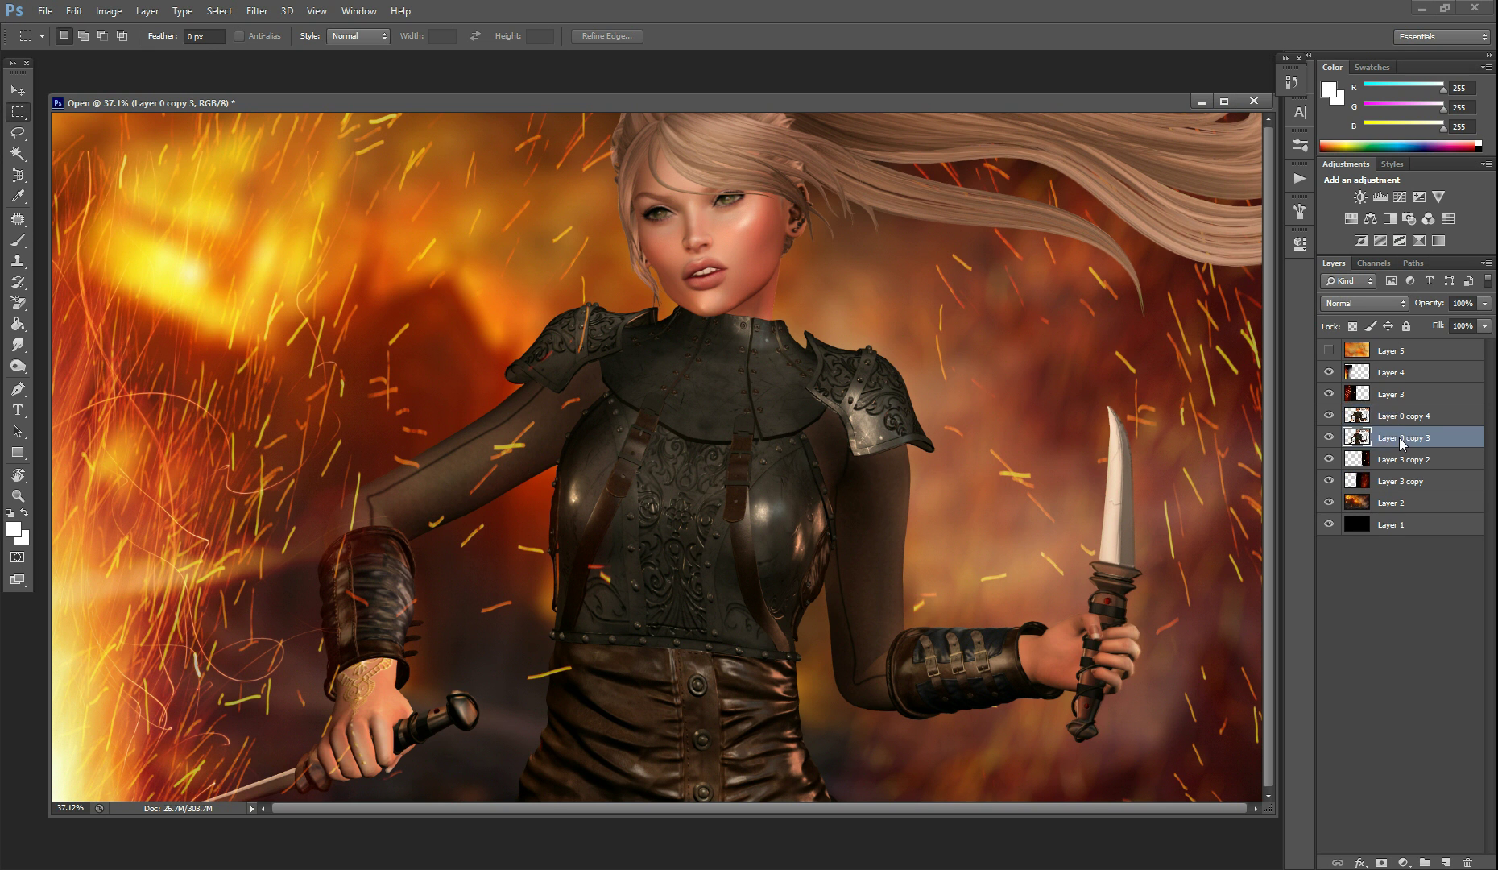
click(1448, 439)
click(1439, 419)
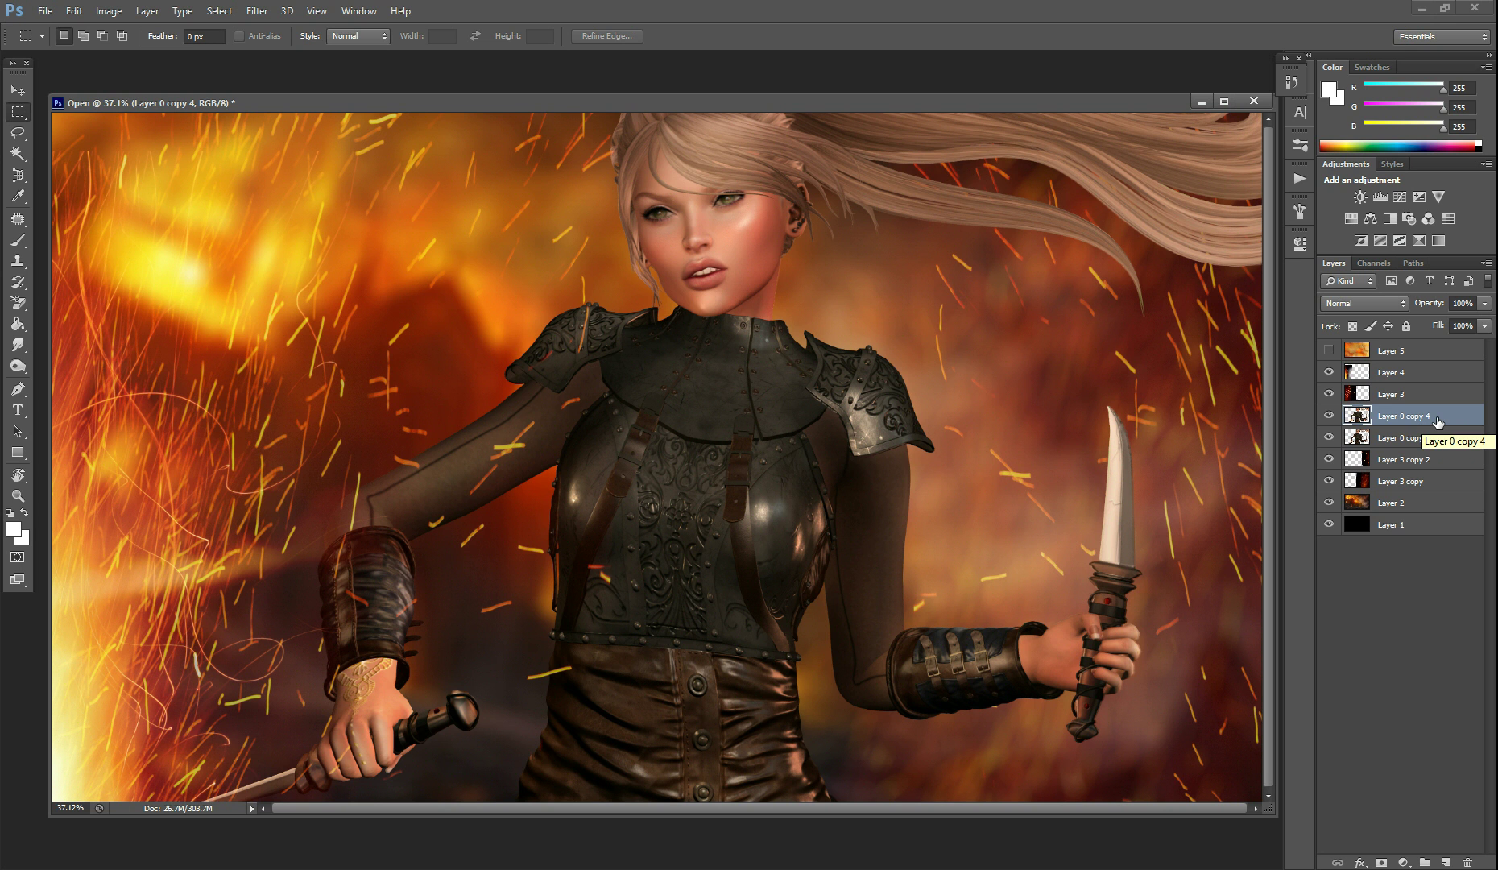
- Try clipping Layer 0 copy 4 to Layer 0 copy 3 and release the clipping again
right_click(1439, 419)
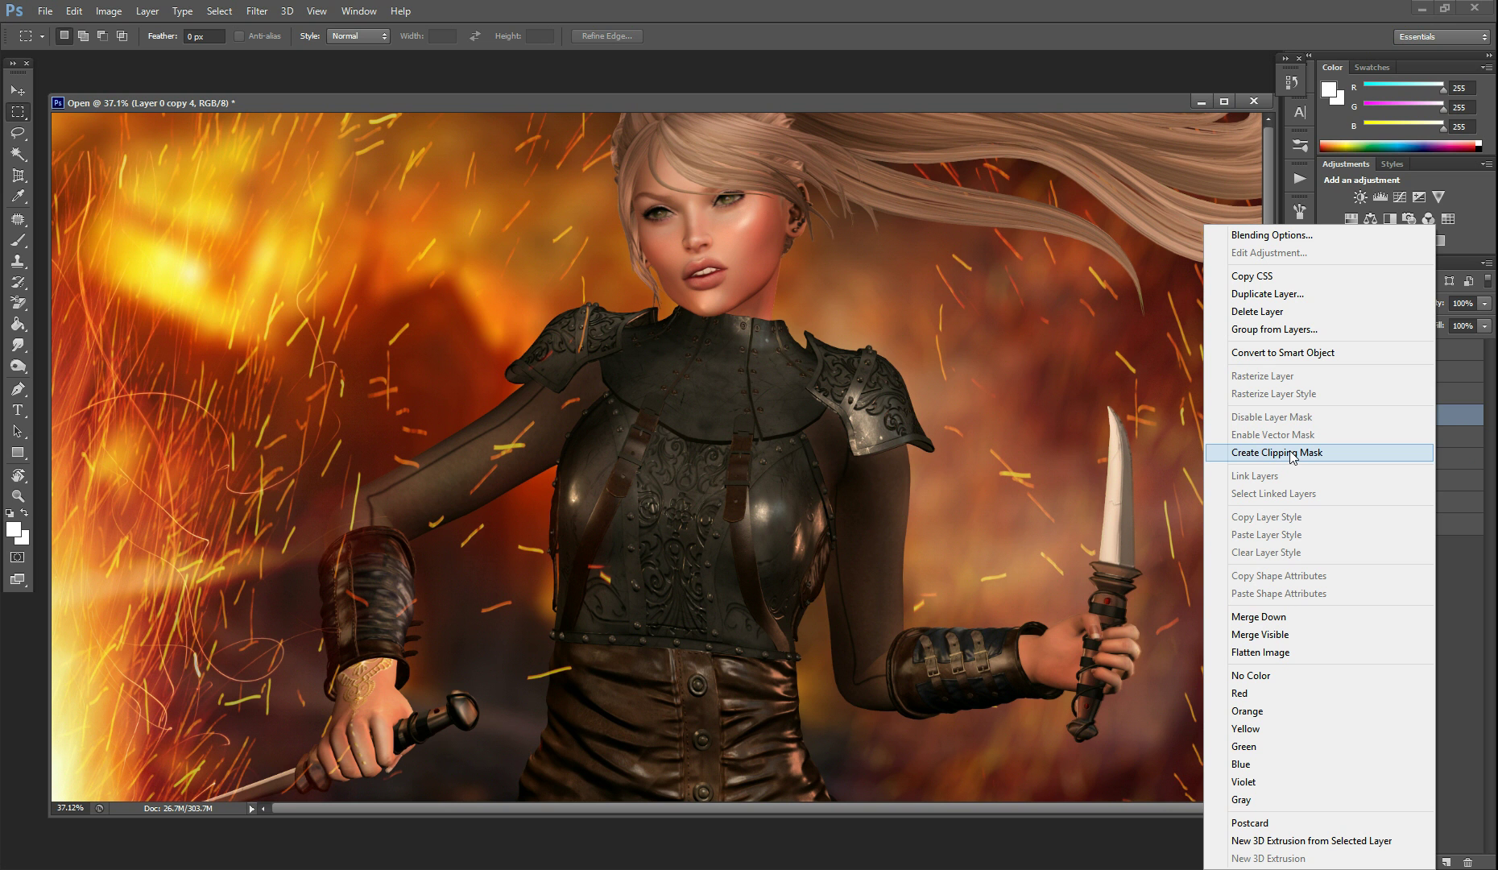
click(1457, 417)
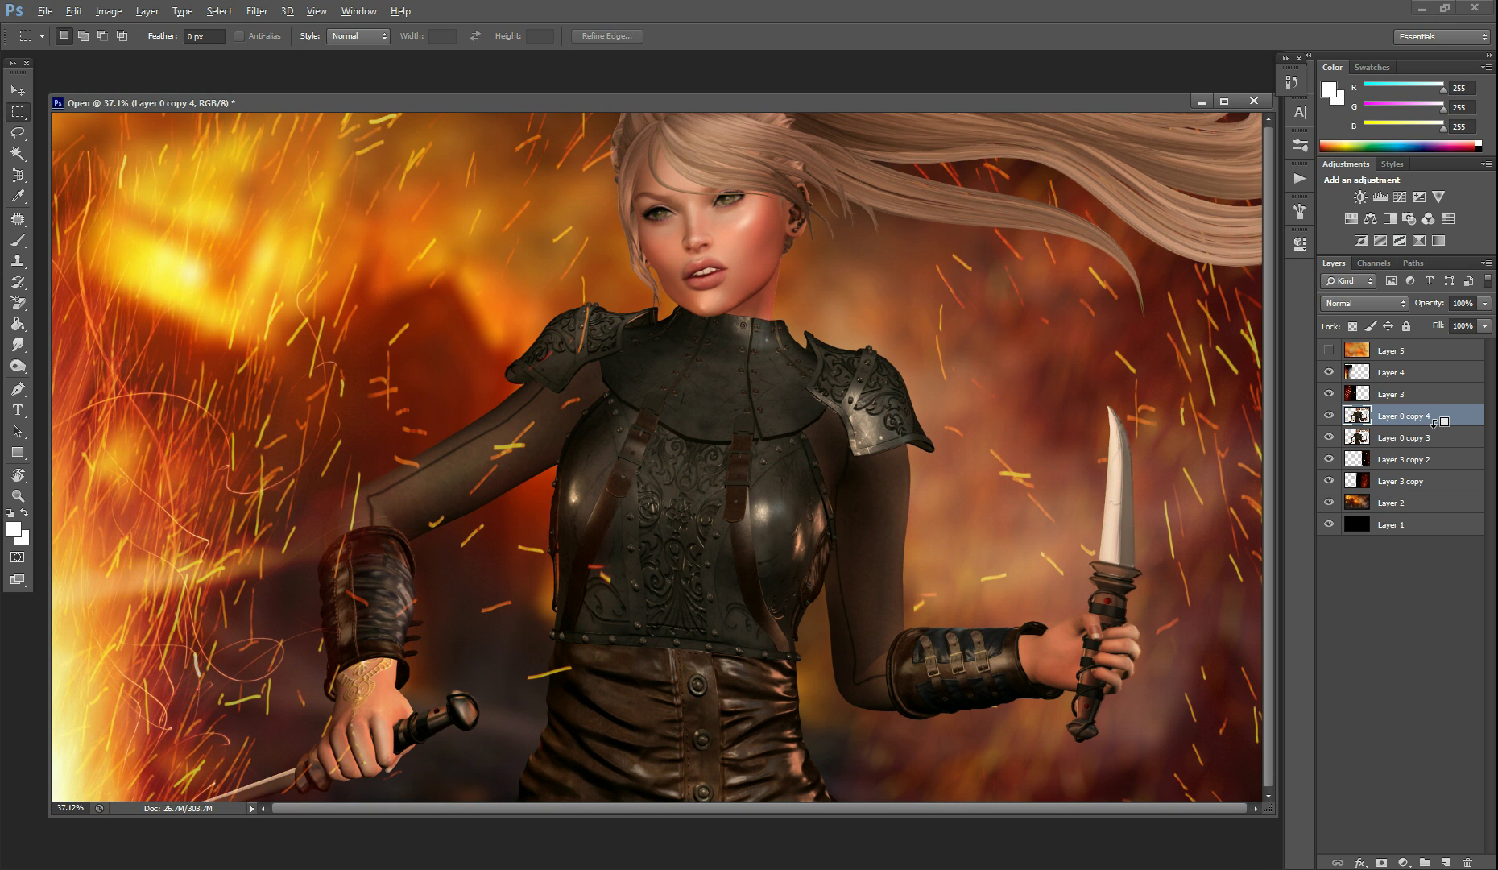
alt+click(1434, 422)
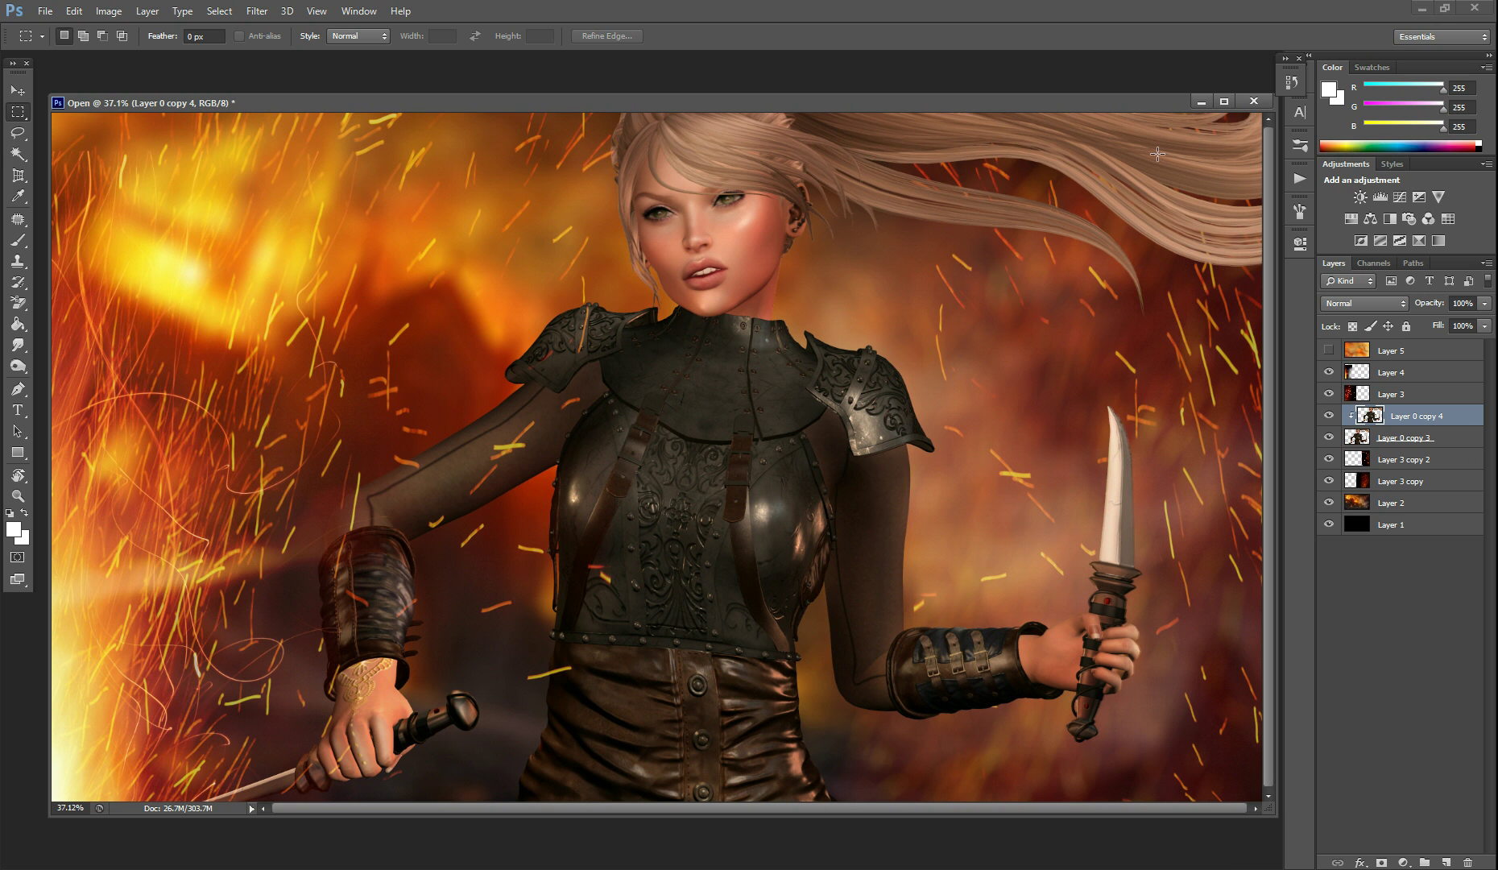
alt+click(1419, 424)
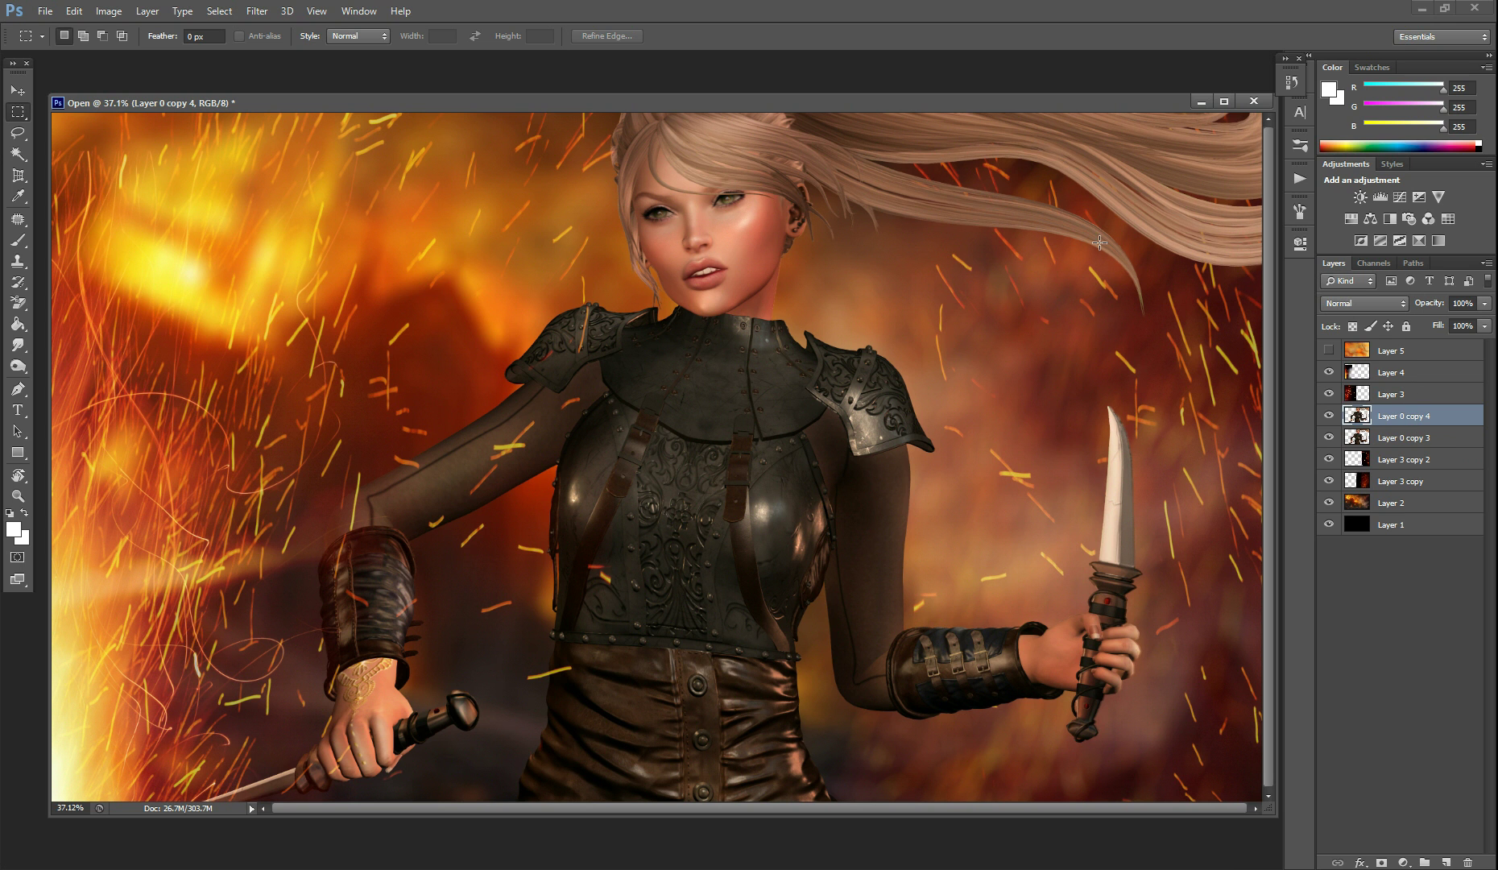
- Clip Layer 0 copy 4 to the figure layer directly beneath it
key(alt)
key(alt)
drag(1411, 419, 1406, 425)
alt+click(1405, 425)
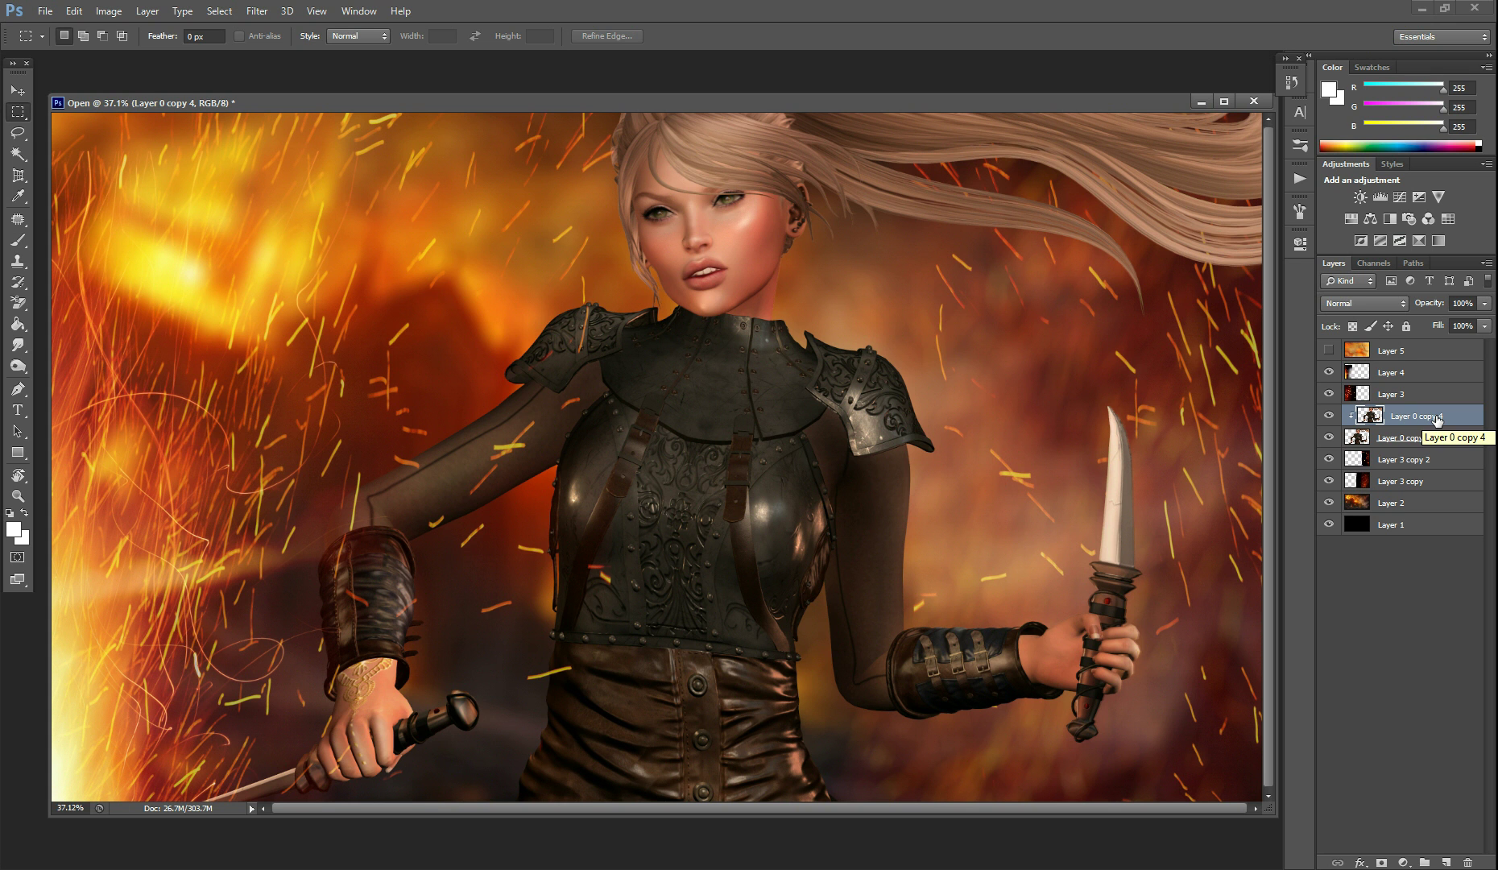
key(ctrl+l)
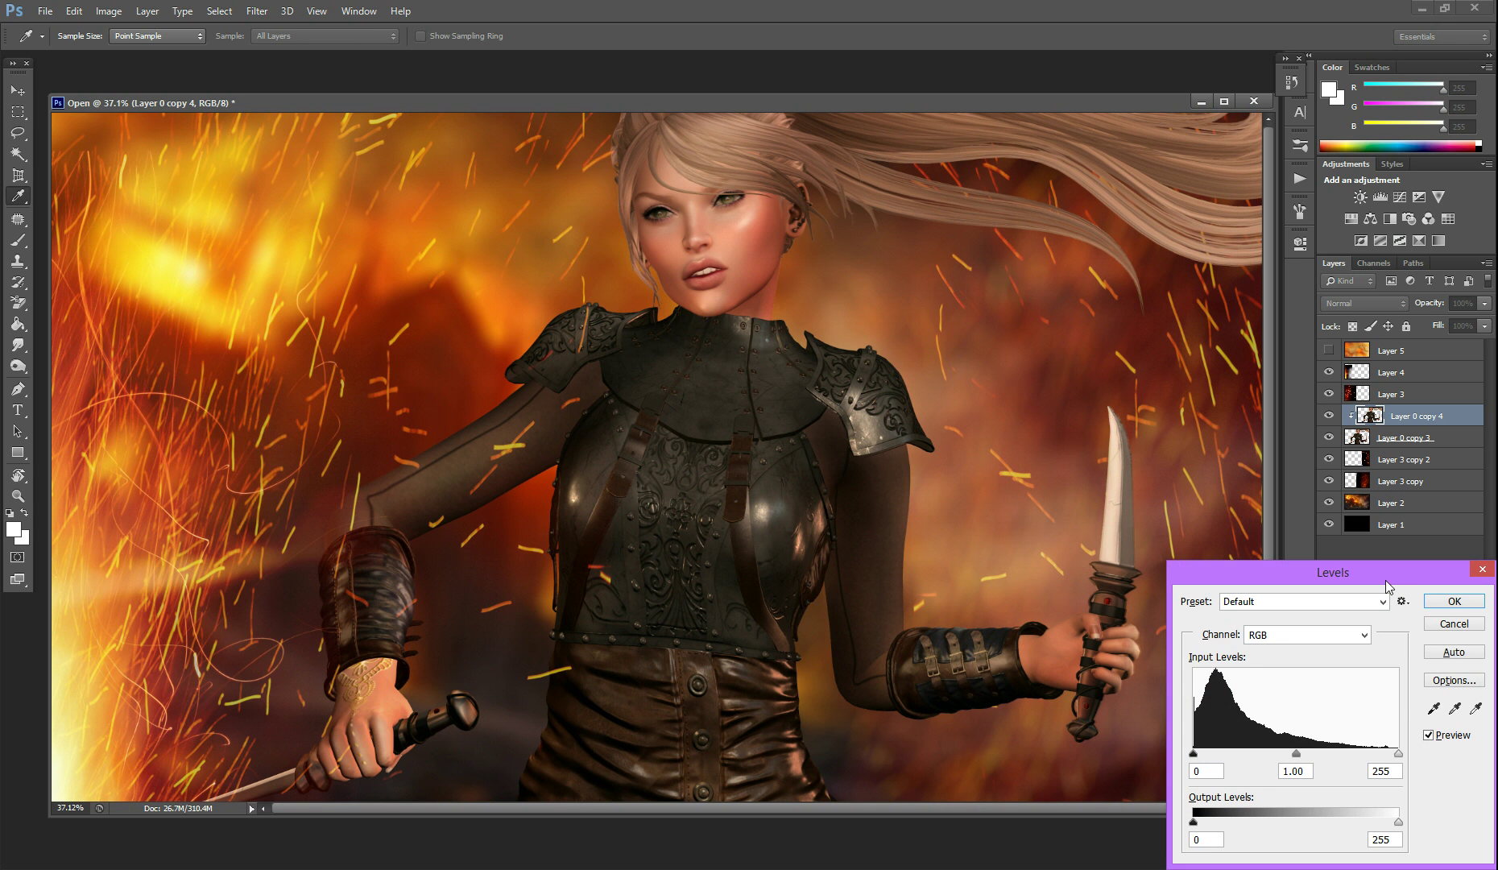
drag(1386, 580, 1084, 269)
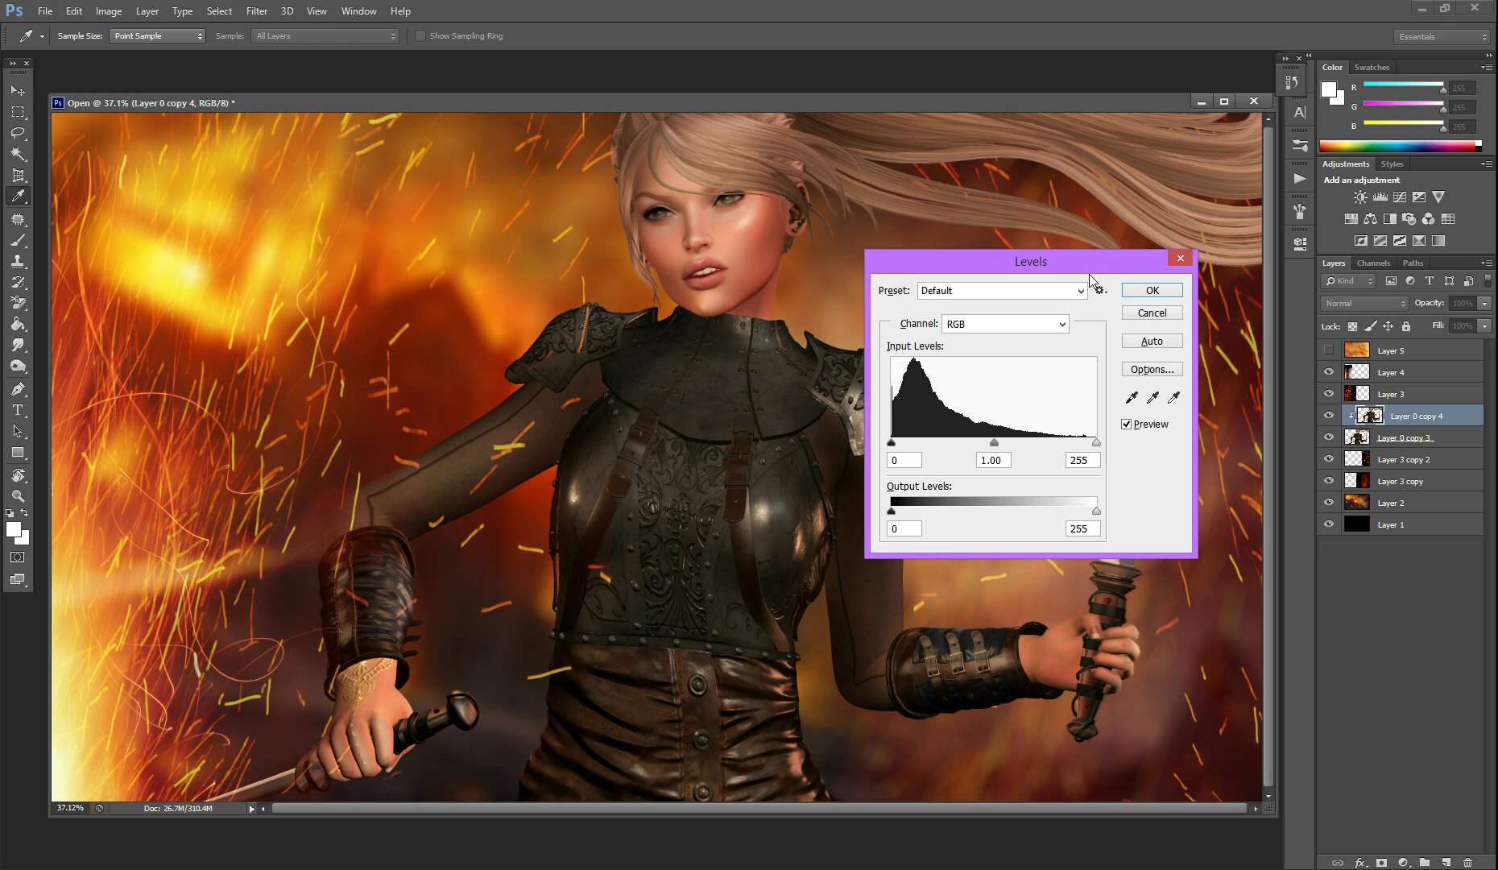
click(1152, 313)
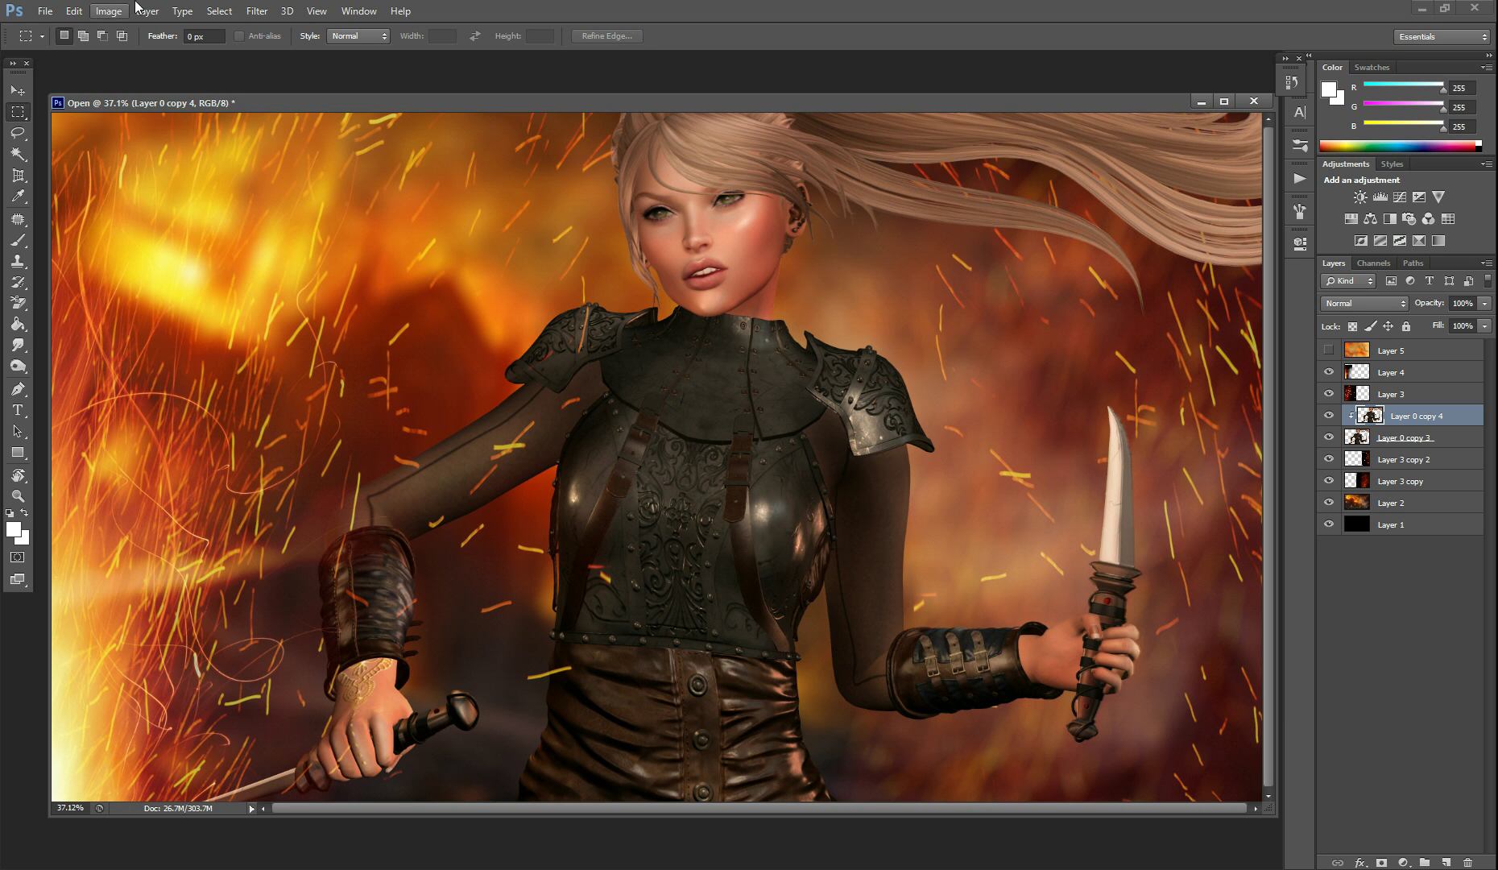
- In a Levels adjustment on Layer 0 copy 4, set the Red channel's midtone input to 9.99 and white input to 2
click(112, 10)
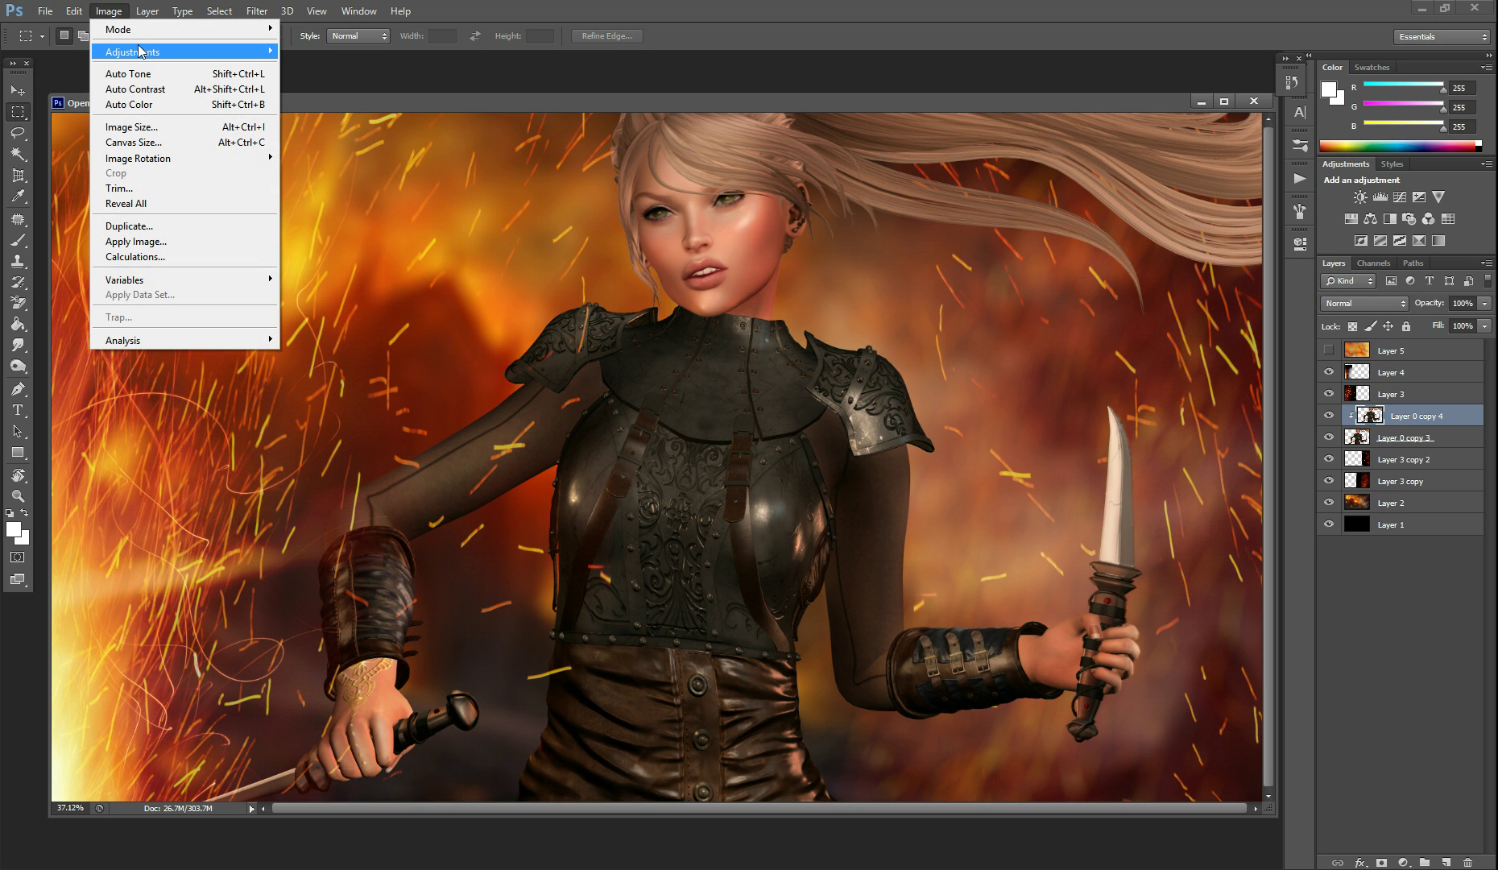
mouse_move(139, 51)
click(349, 68)
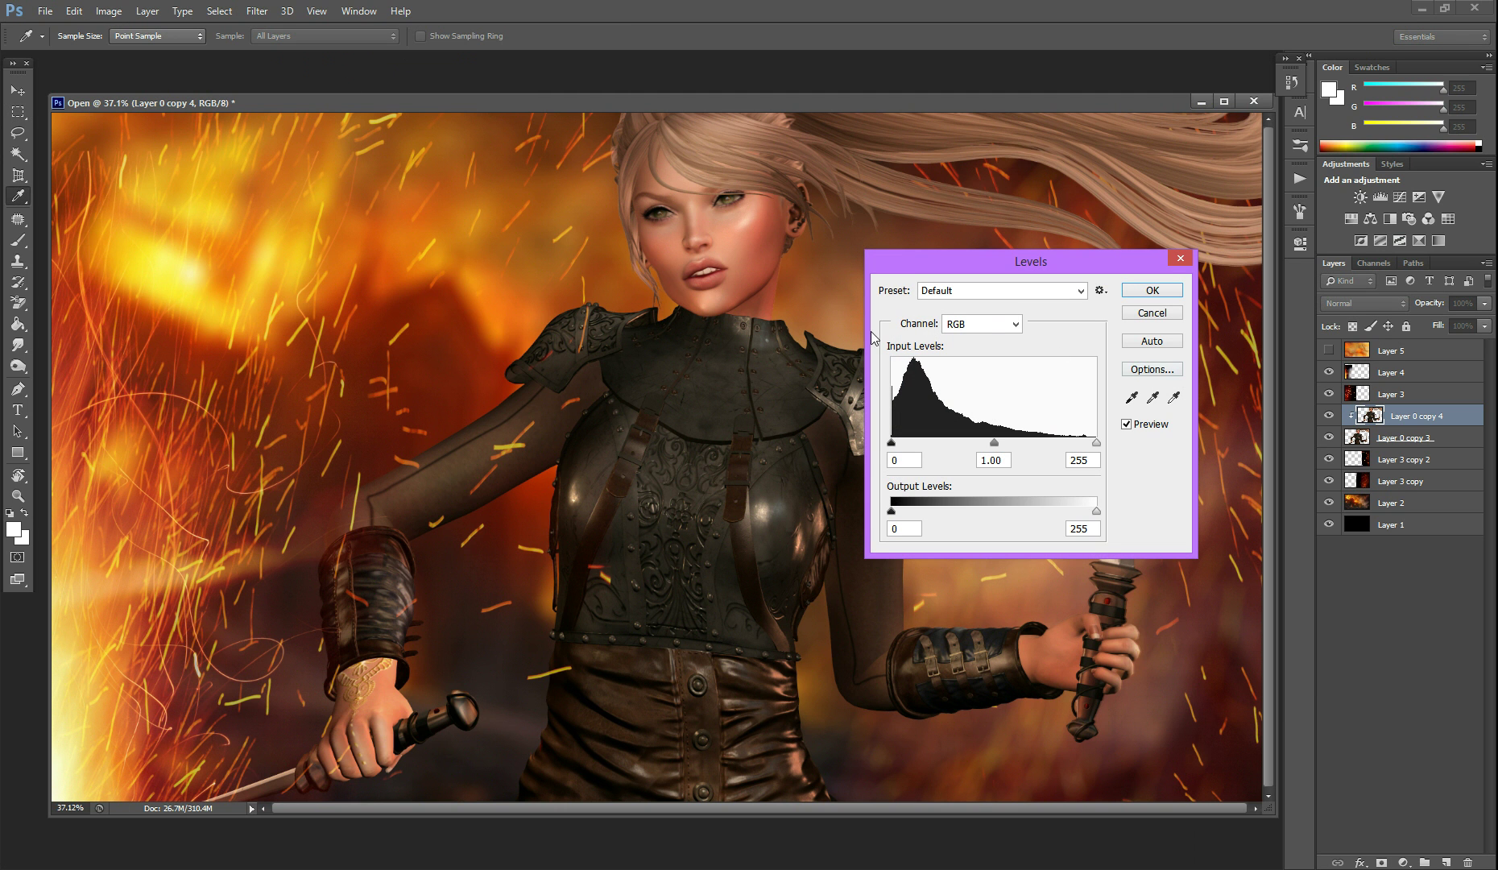
click(989, 325)
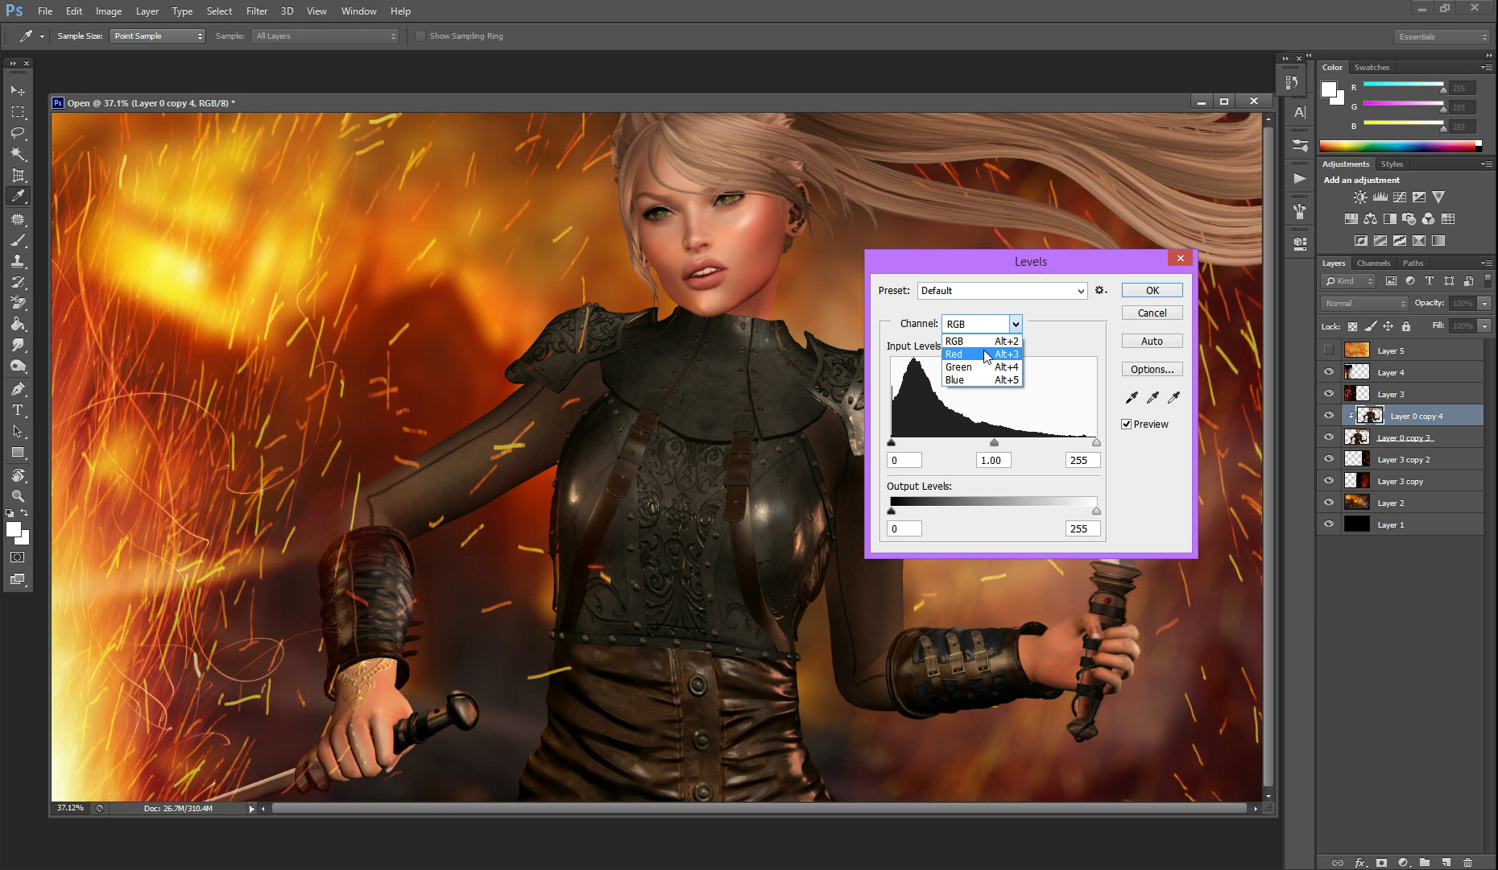
click(985, 355)
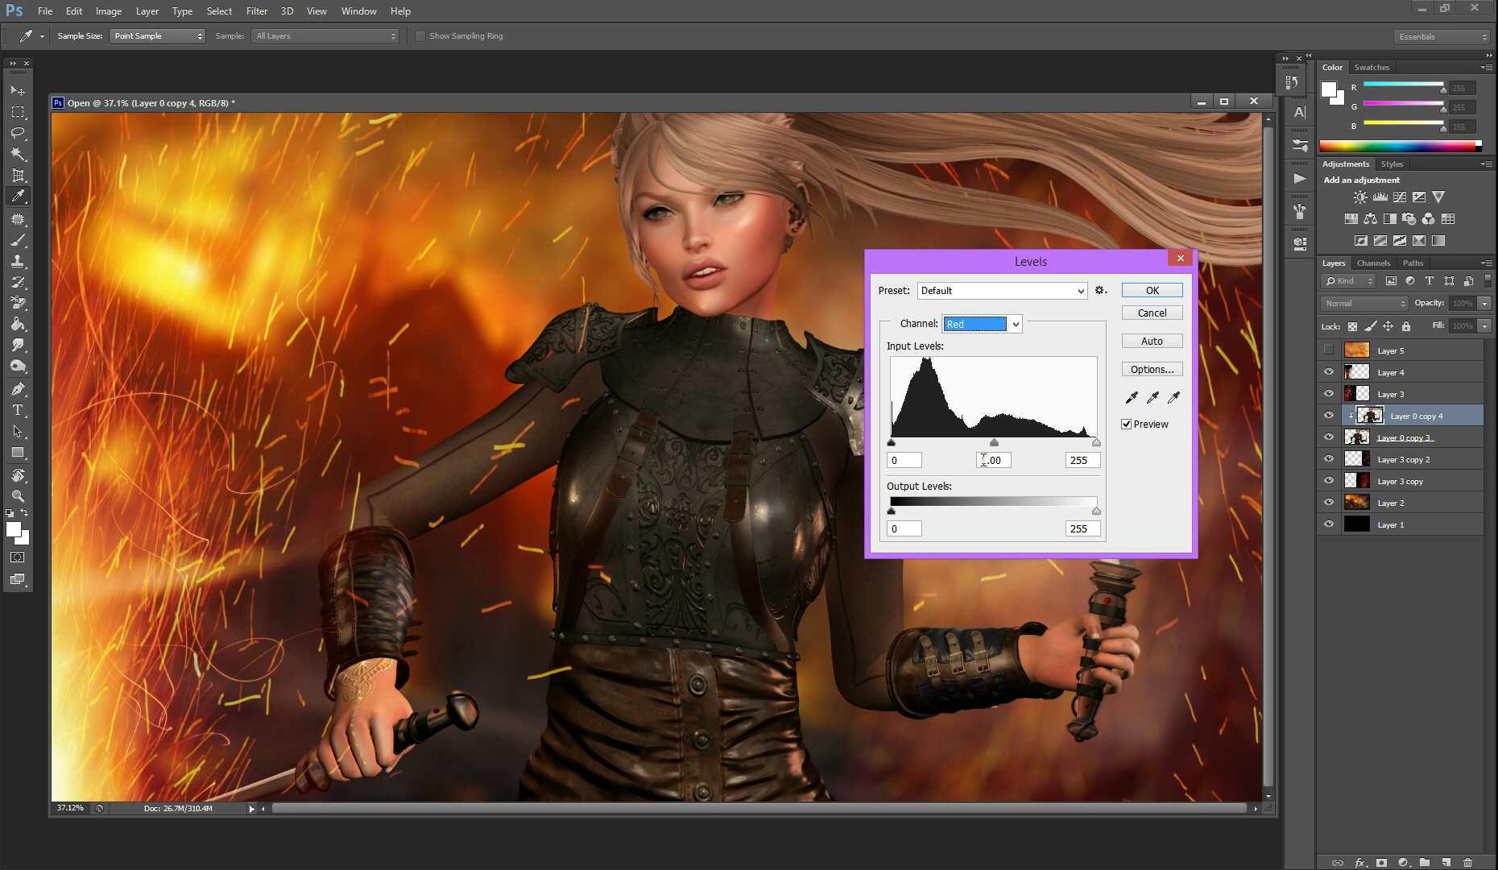
drag(994, 442, 851, 461)
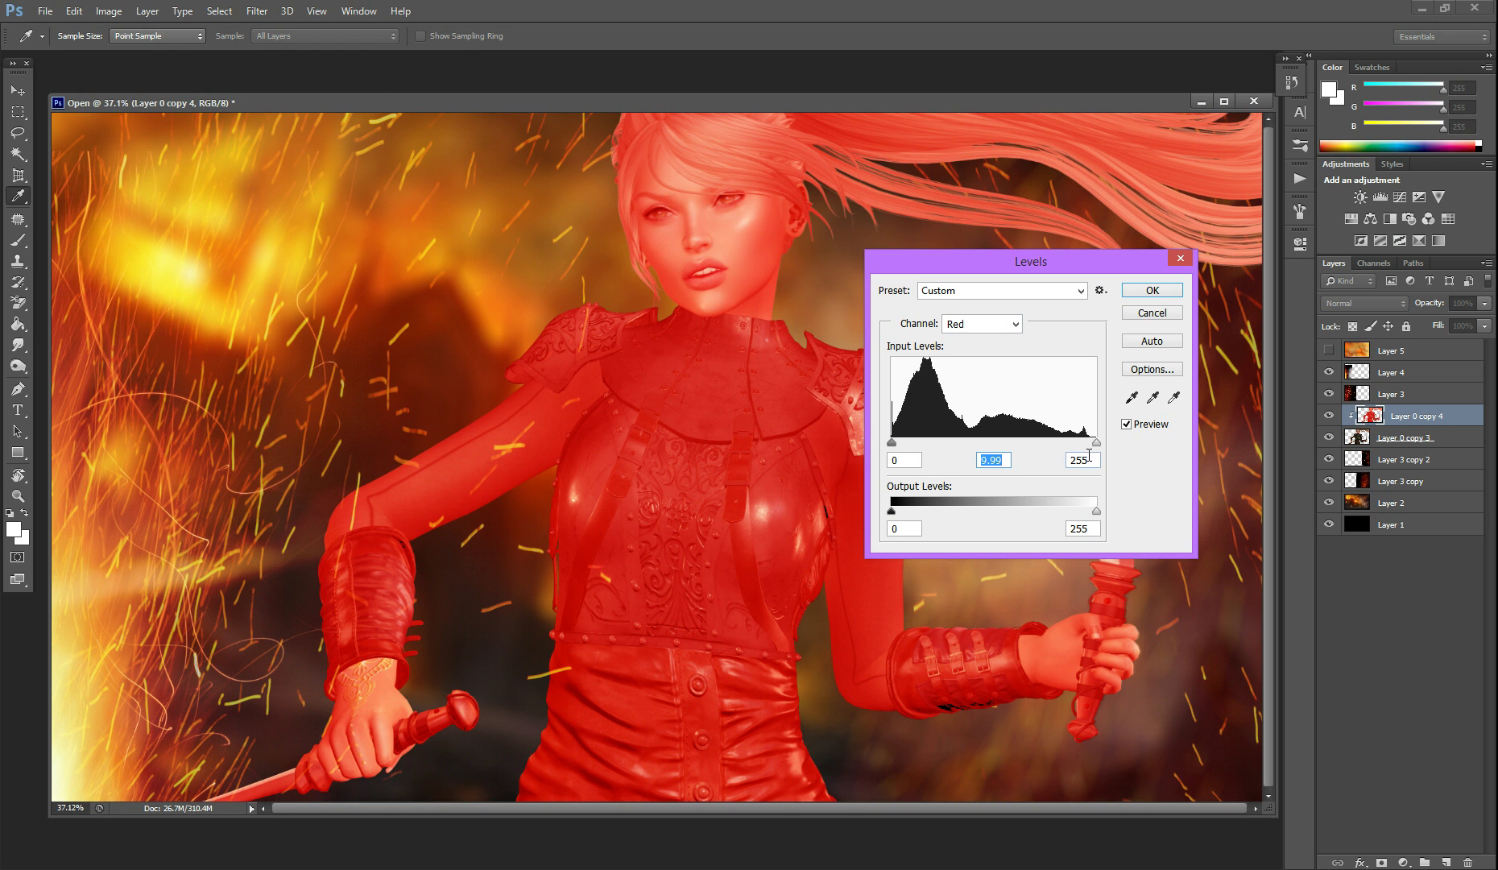
drag(1096, 443, 893, 455)
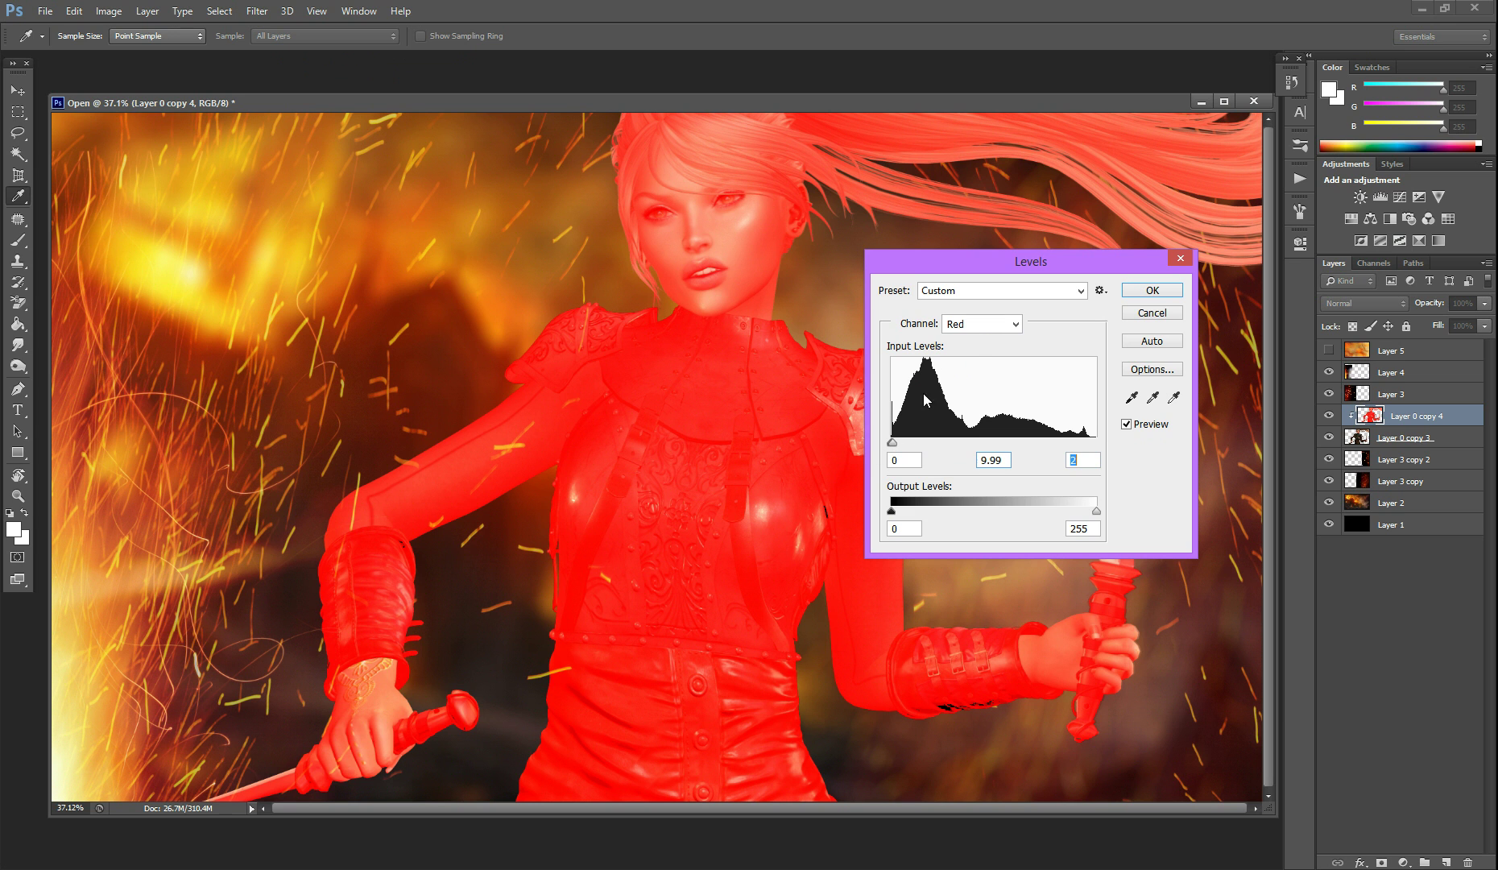
- Set the Blue channel's black input level to 116 and apply the Levels adjustment
click(978, 328)
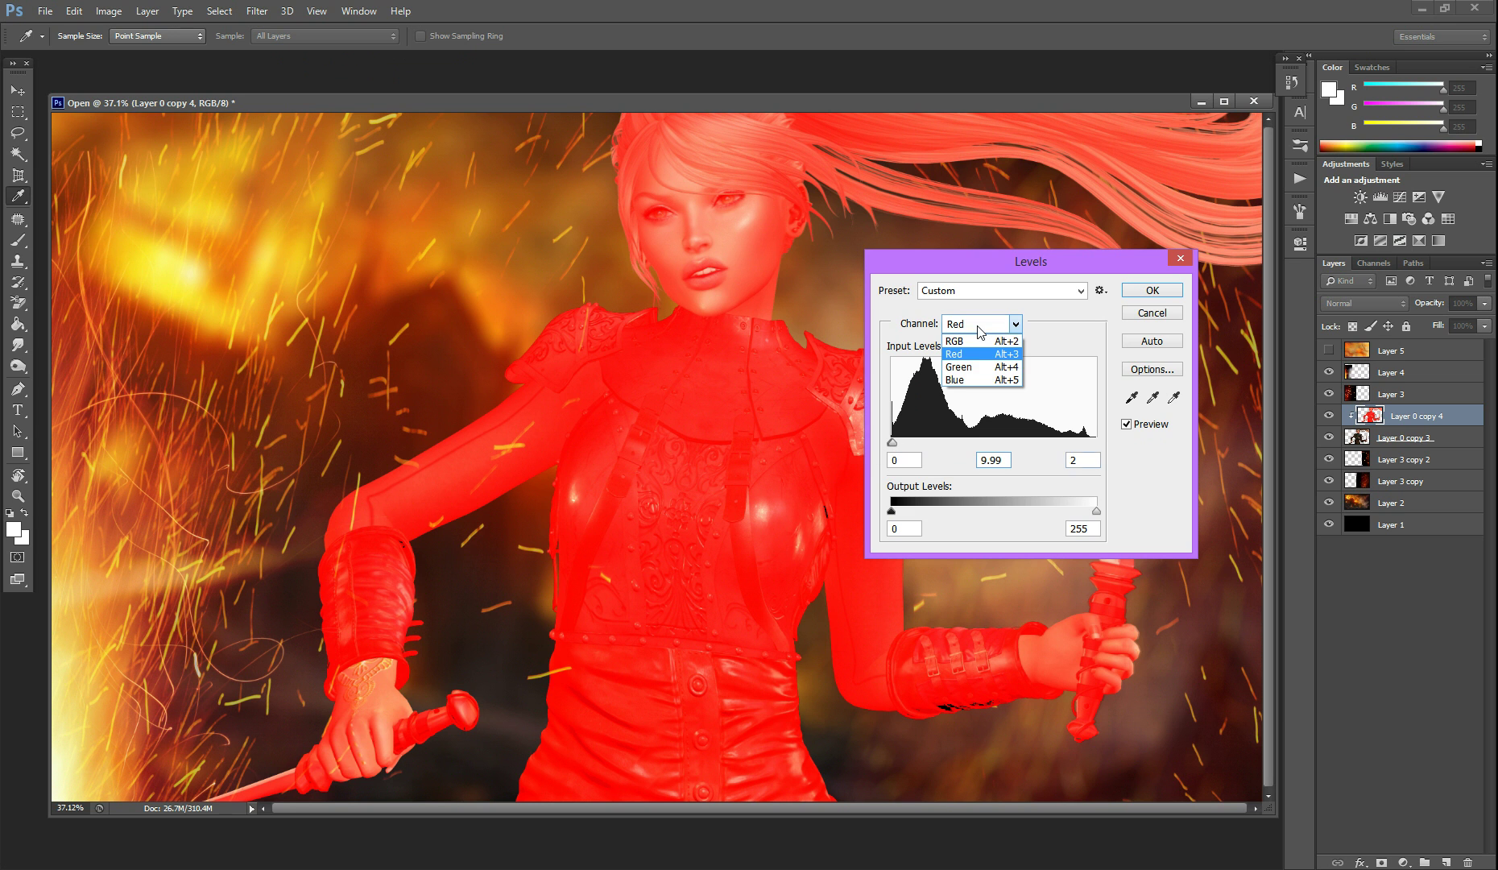
click(957, 380)
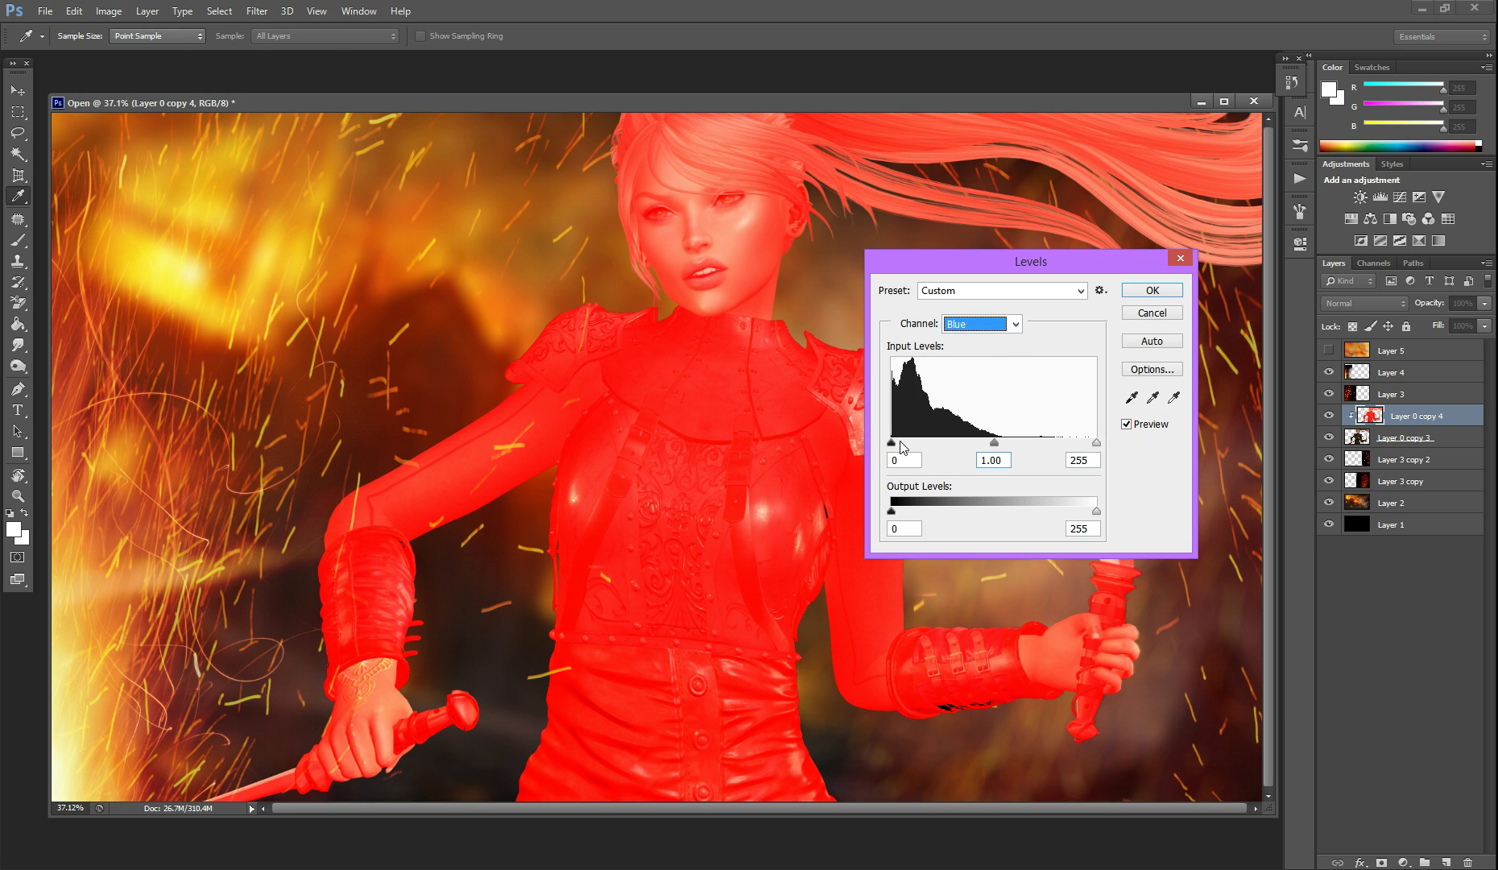
drag(892, 443, 987, 447)
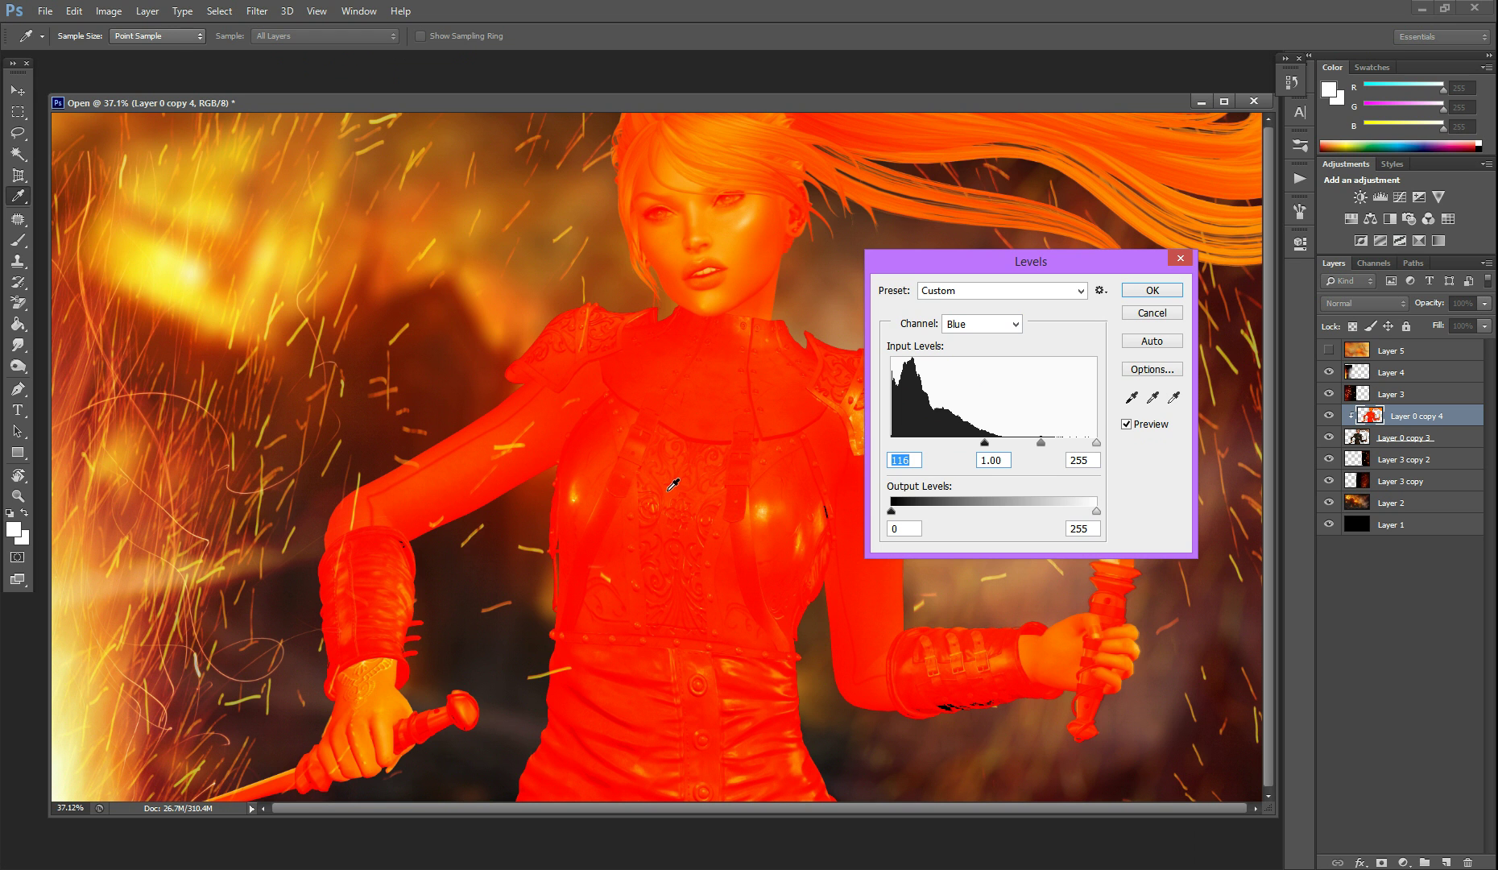
click(1167, 291)
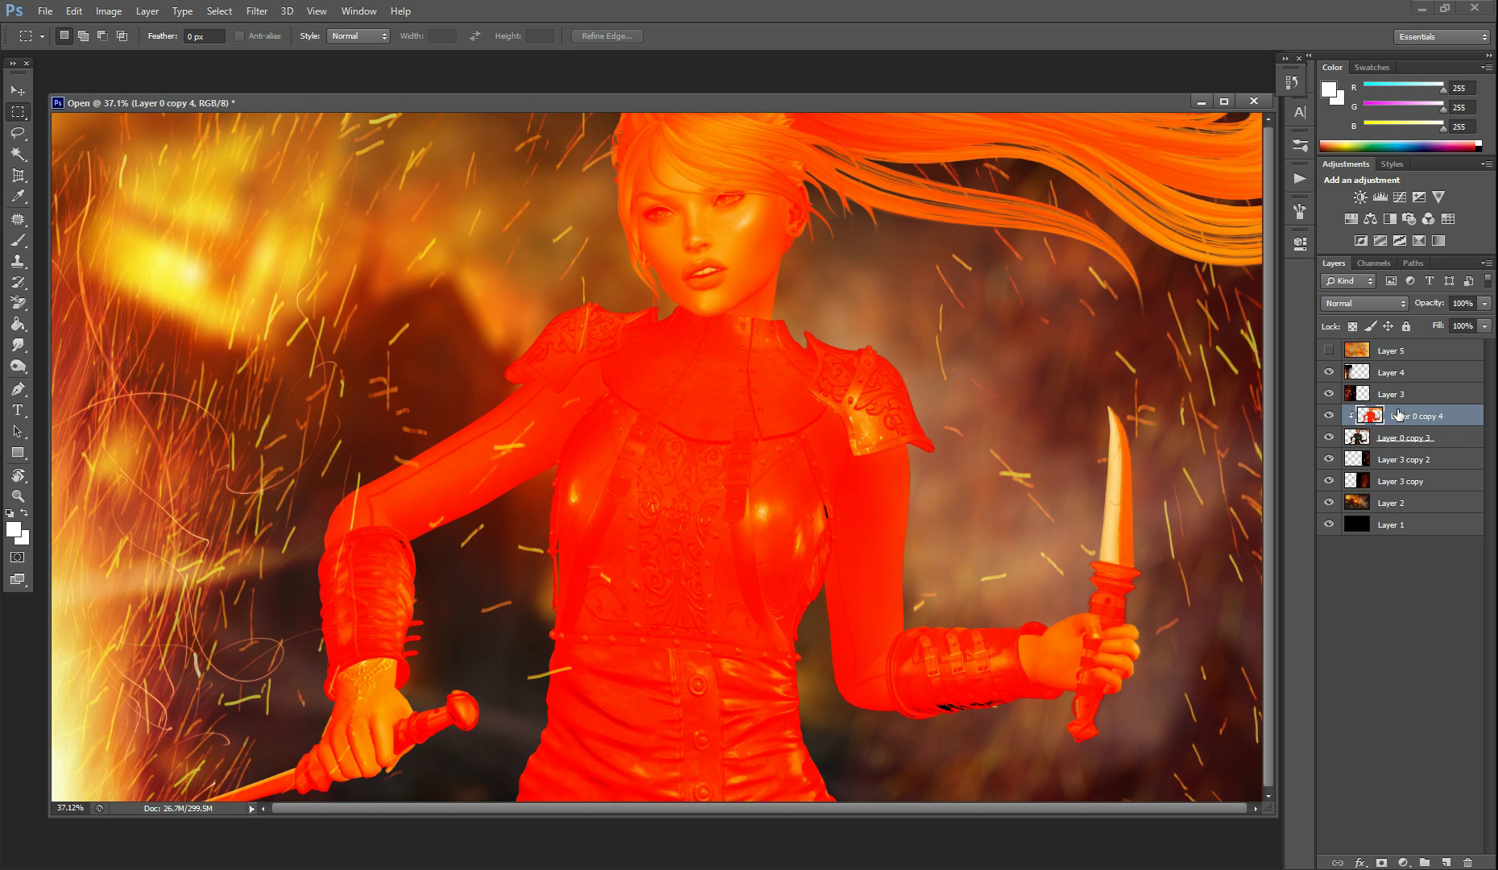
- Try a Hue/Saturation adjustment with hue -5 and altered saturation on Layer 0 copy 4, and cancel it
key(ctrl+u)
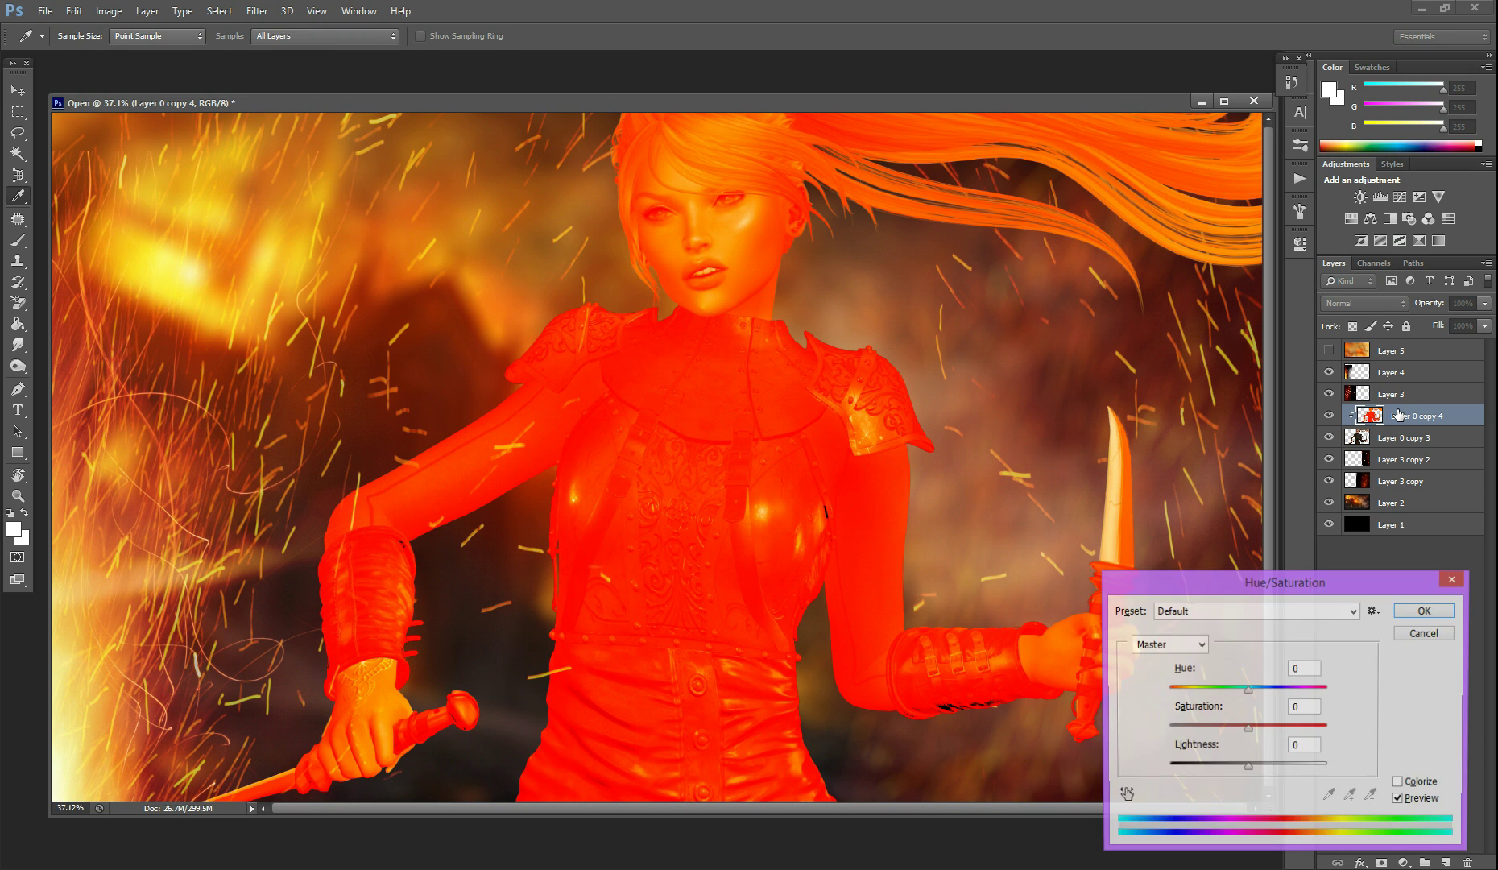
drag(1247, 691, 1245, 694)
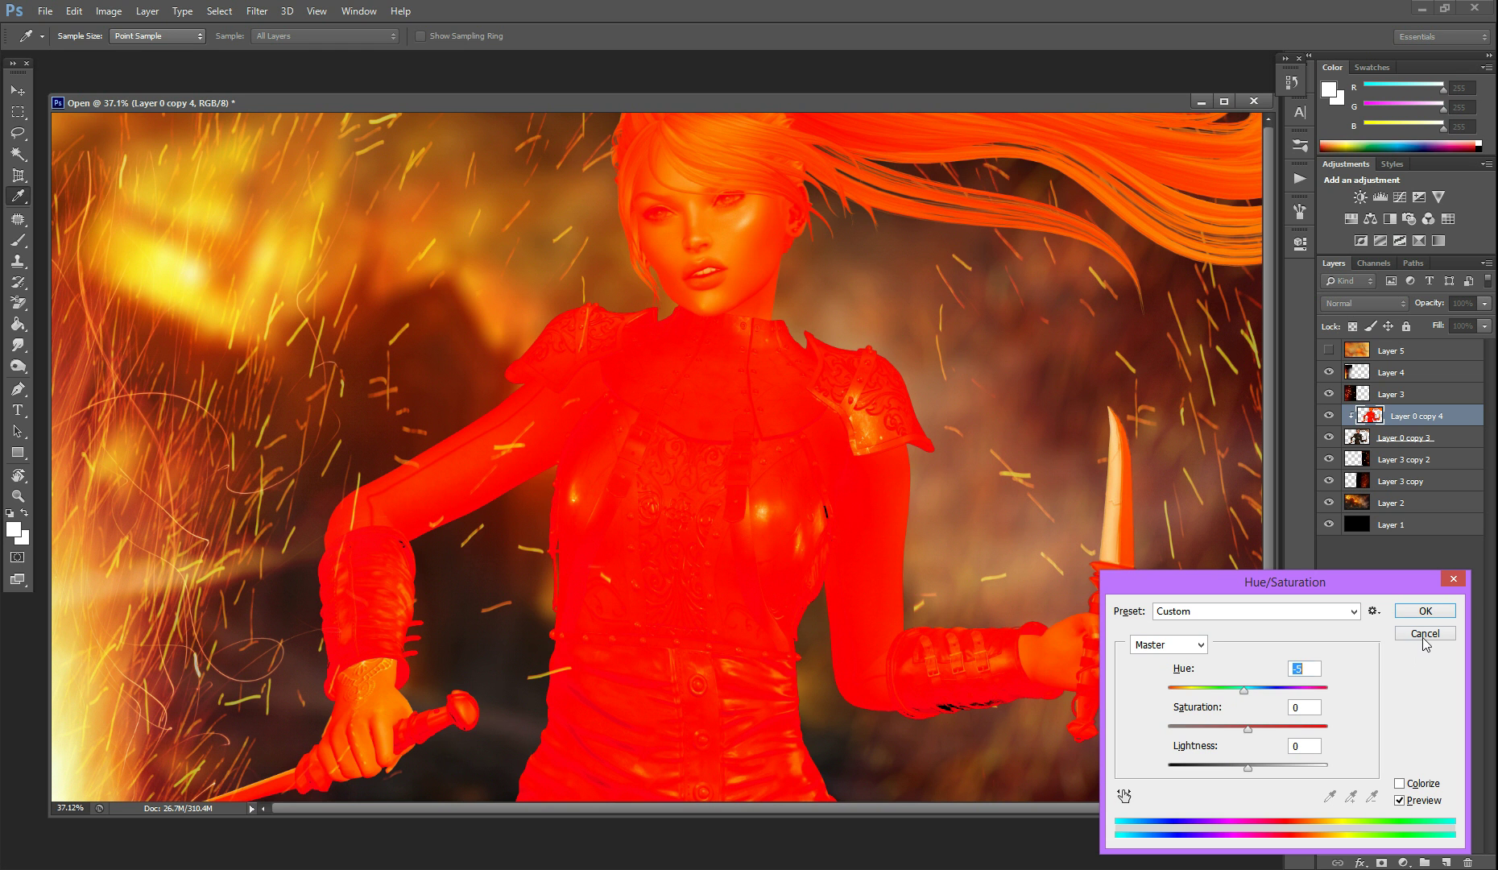
mouse_move(1247, 729)
mouse_down()
mouse_move(1225, 733)
mouse_move(1248, 729)
mouse_up()
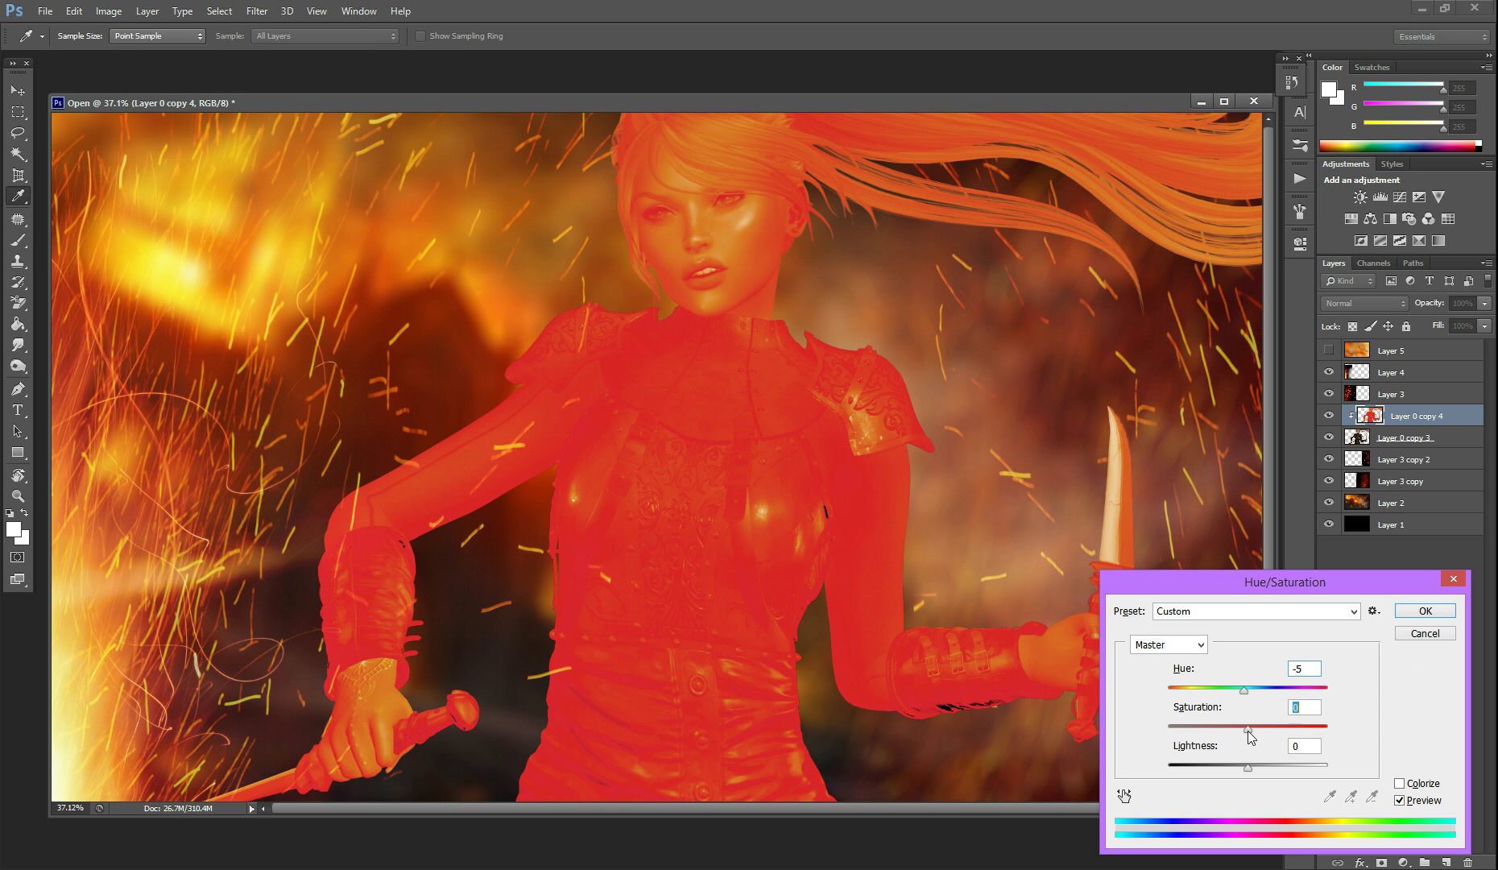
click(1431, 638)
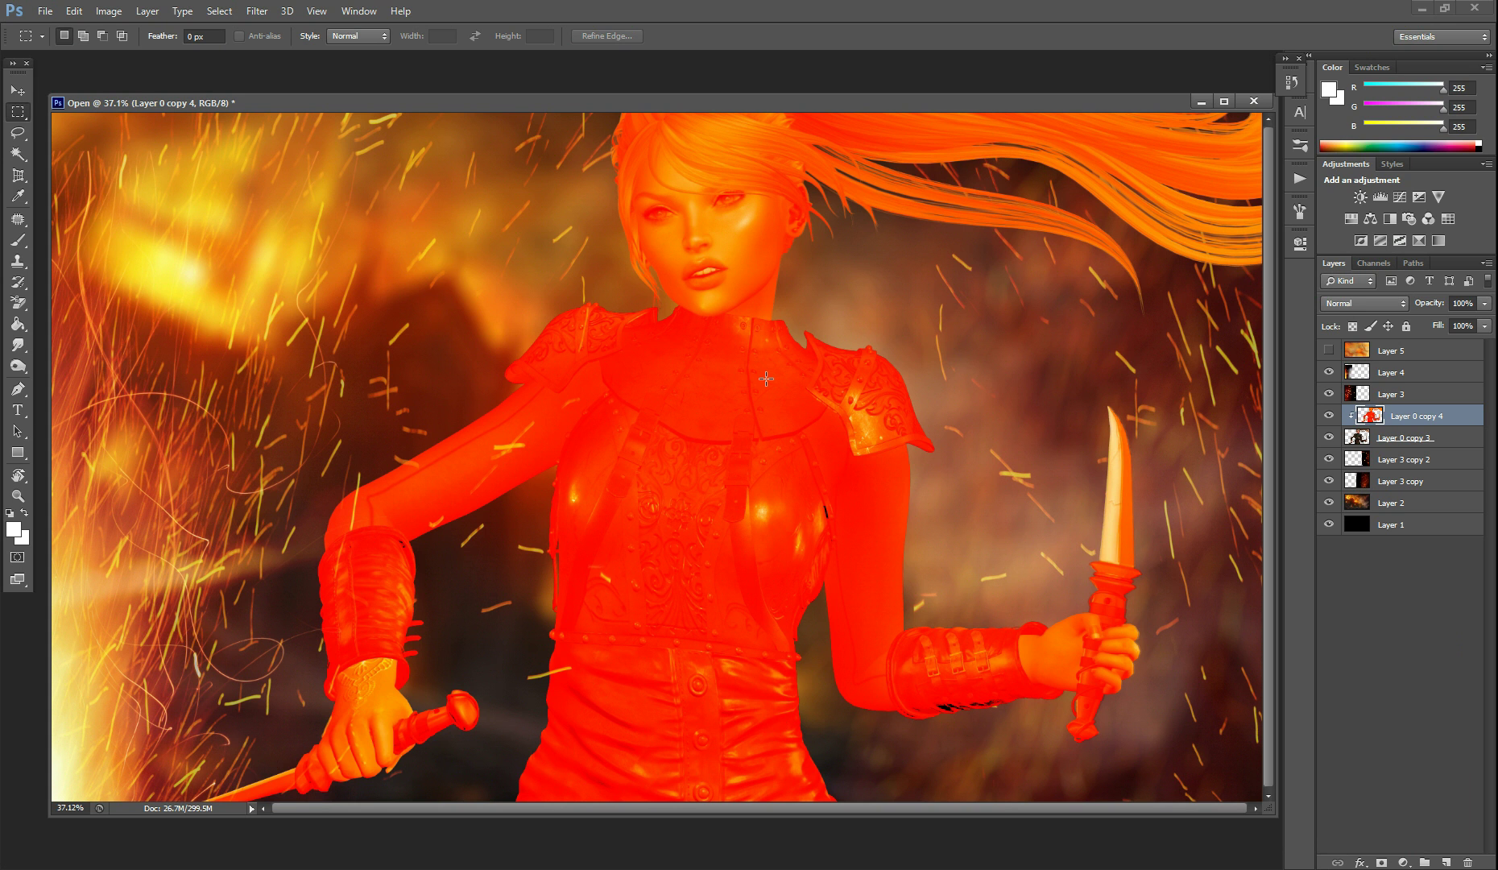
- Add a black layer mask to Layer 0 copy 4 to hide the whole fiery recoloured figure
click(1382, 863)
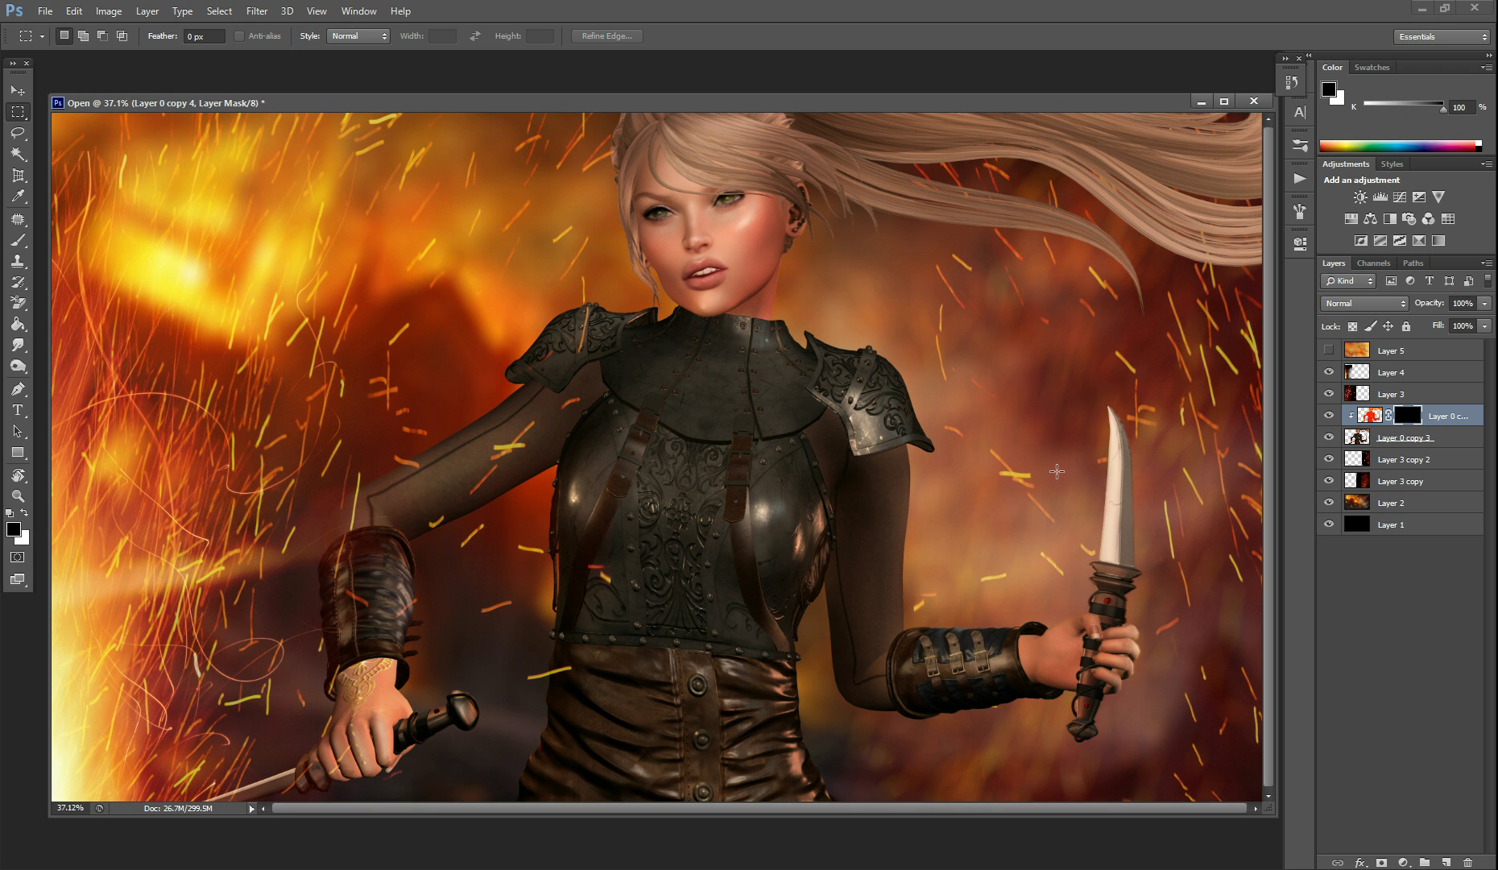
- Paint white on the Layer 0 copy 4 mask along the sword arm's bracer, using a 250 px brush in Normal mode
click(19, 240)
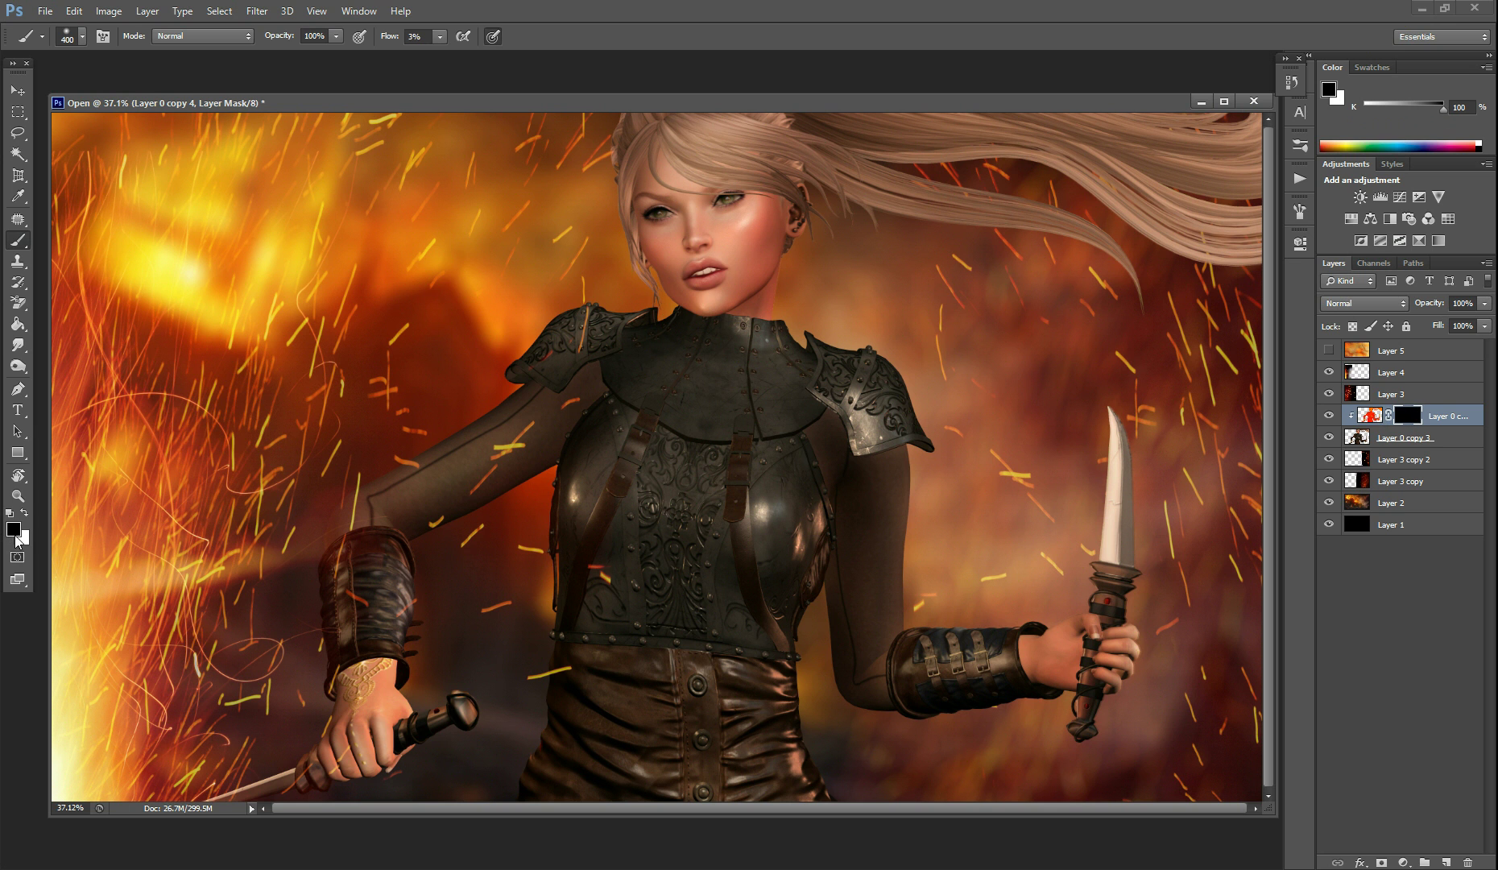
click(24, 513)
key(alt)
key(shift+alt+l)
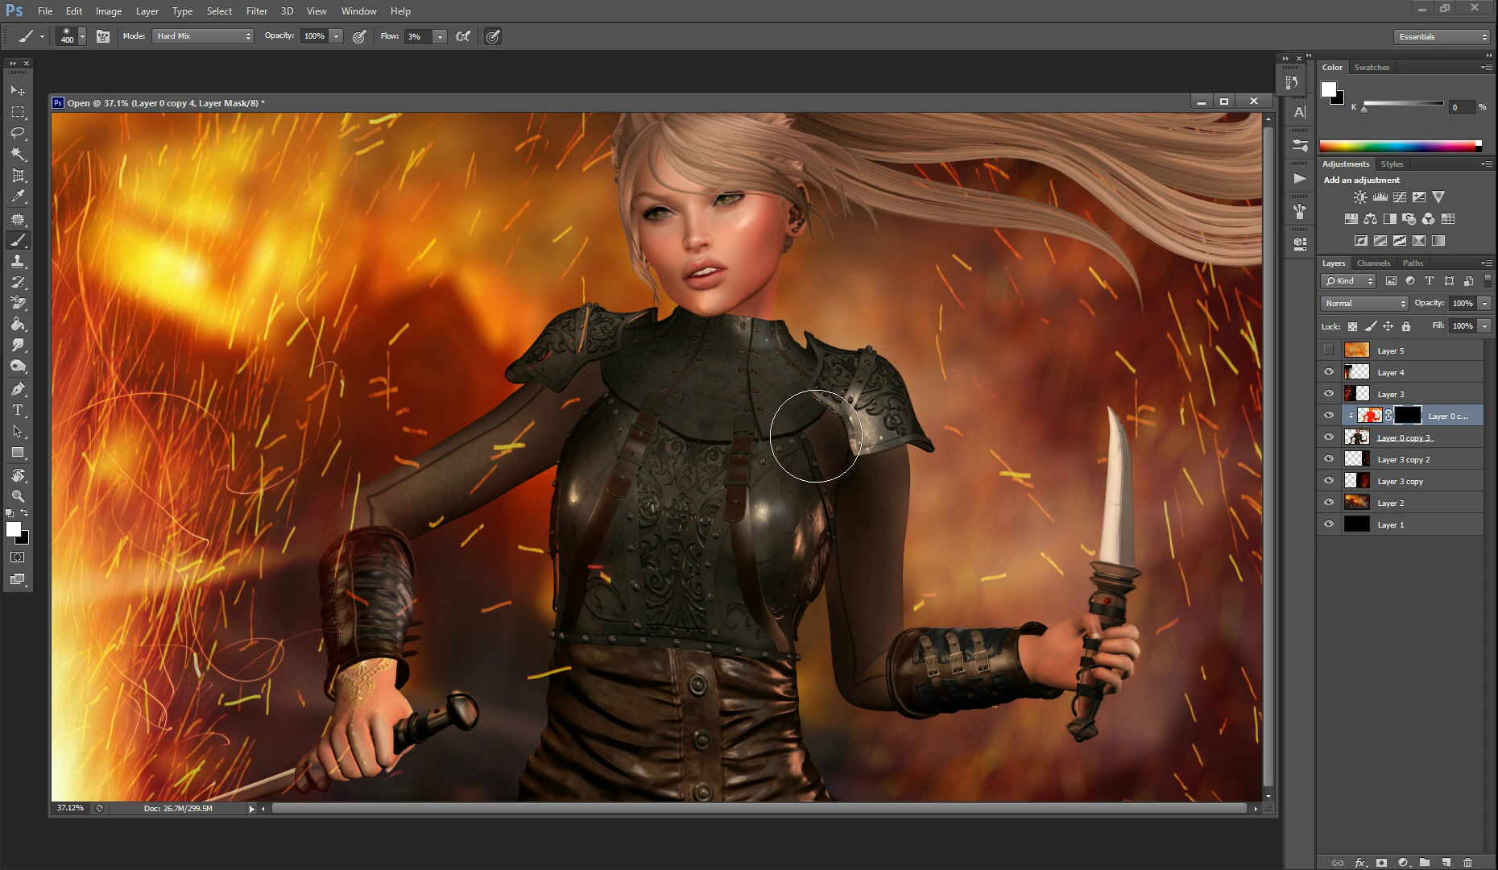
key(bracketleft)
key(bracketleft)
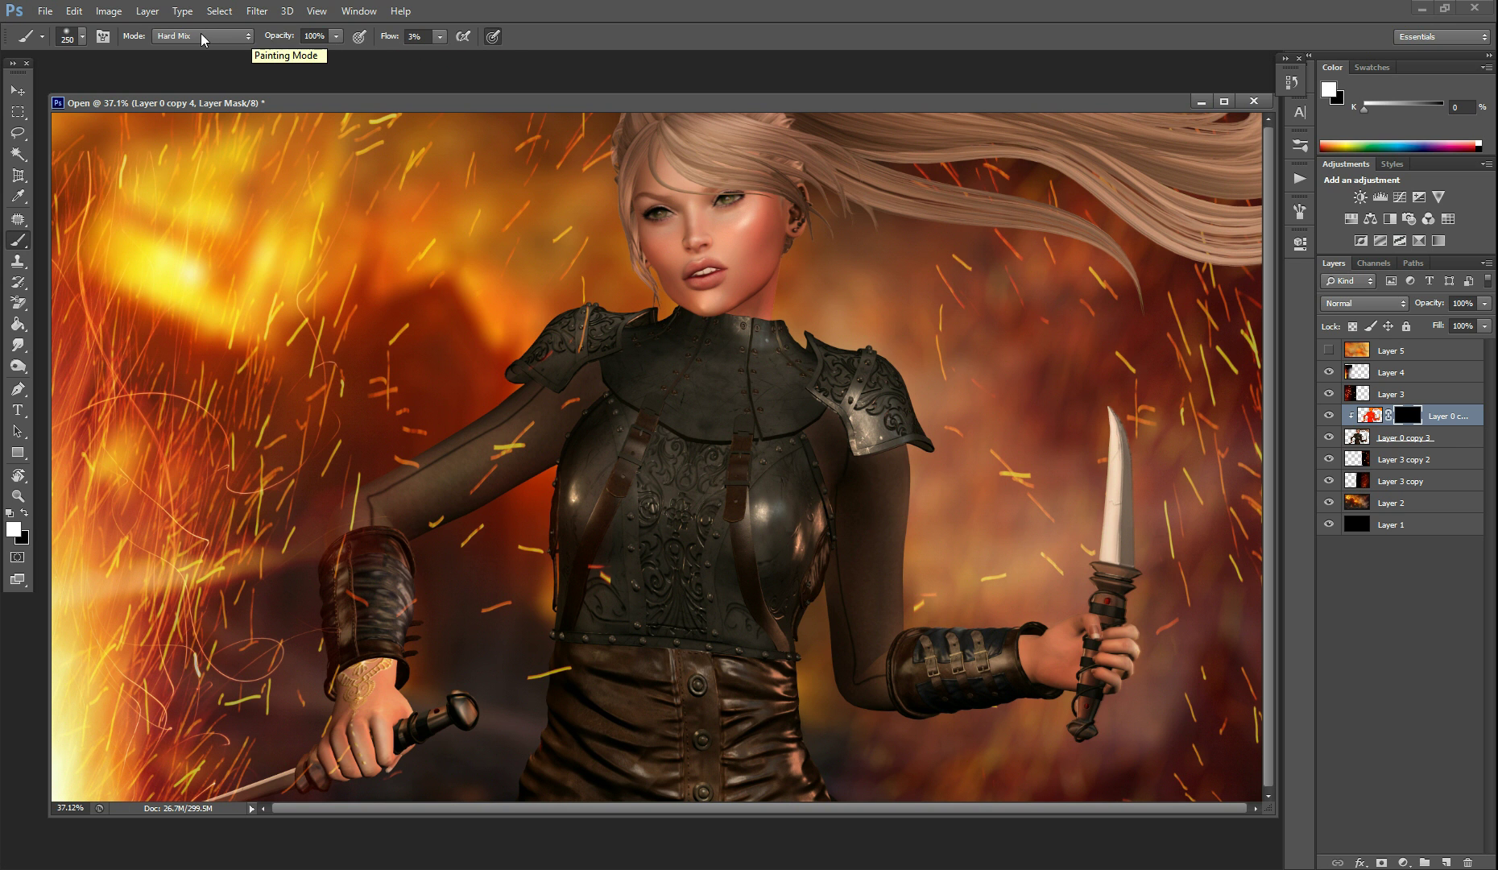
click(242, 36)
click(197, 55)
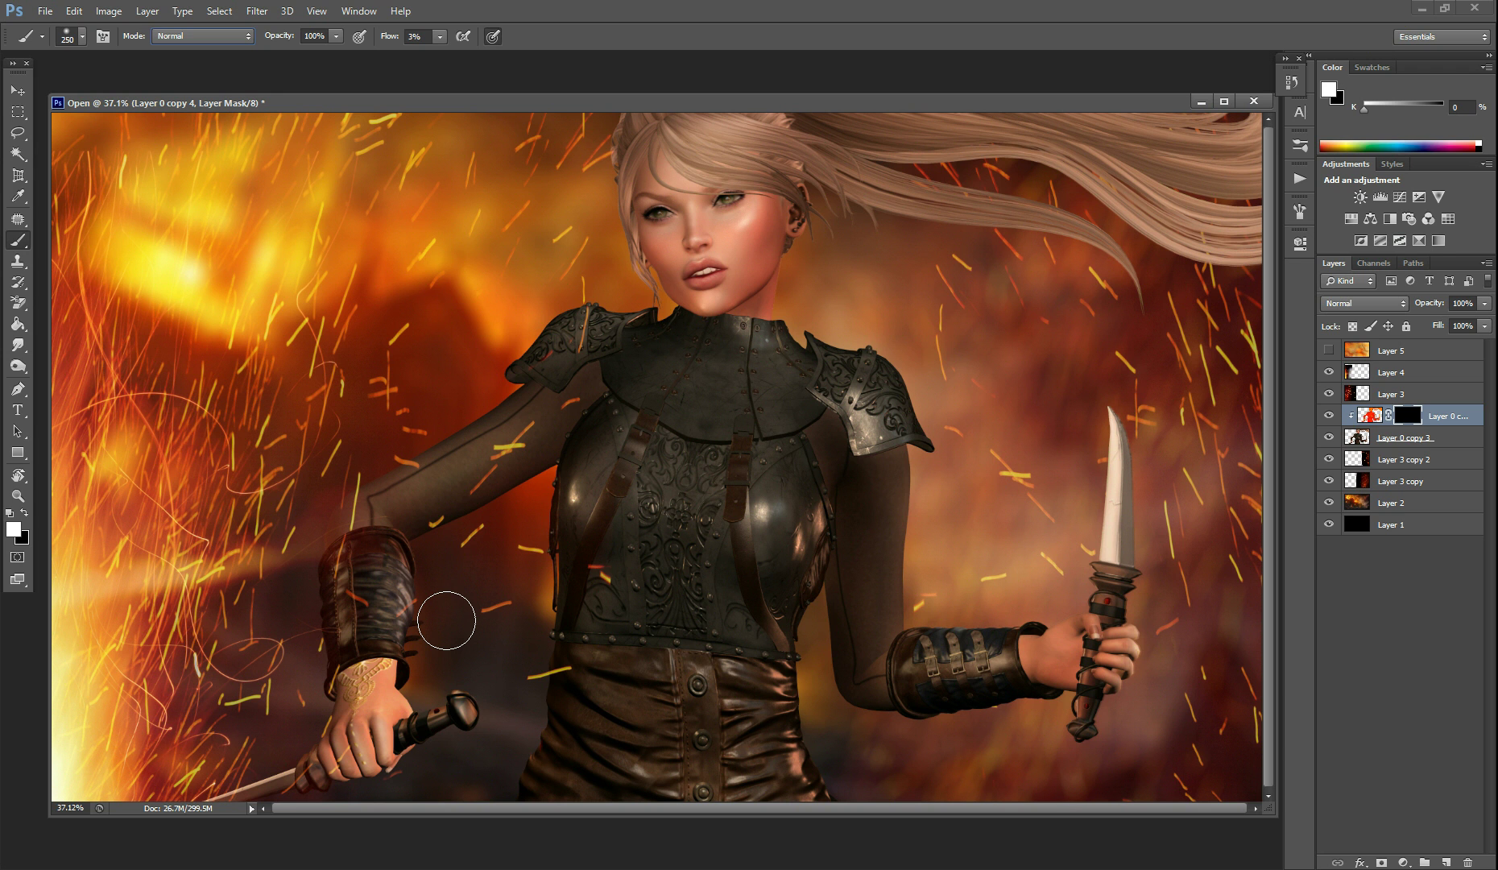
mouse_move(446, 620)
mouse_down()
mouse_move(404, 633)
mouse_move(389, 668)
mouse_move(315, 666)
mouse_move(328, 671)
mouse_move(334, 649)
mouse_move(323, 536)
mouse_move(324, 686)
mouse_move(316, 503)
mouse_up()
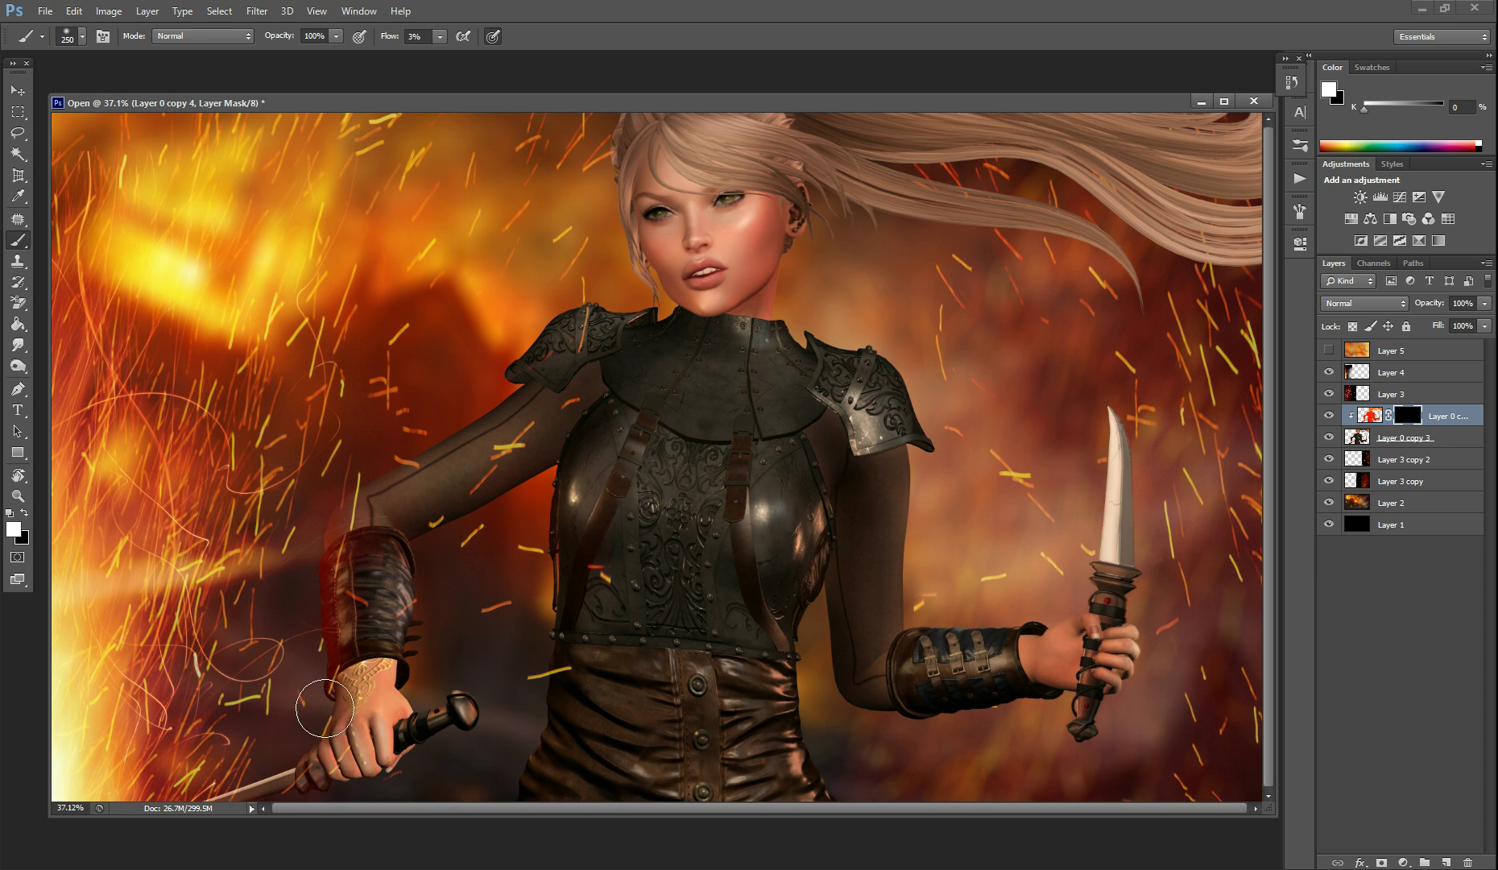
- Reveal the fiery rim light along the dagger hand, its bracer and upper arm with a 100 px white brush on the mask
key(bracketleft)
key(bracketleft)
key(bracketleft)
key(bracketleft)
key(bracketleft)
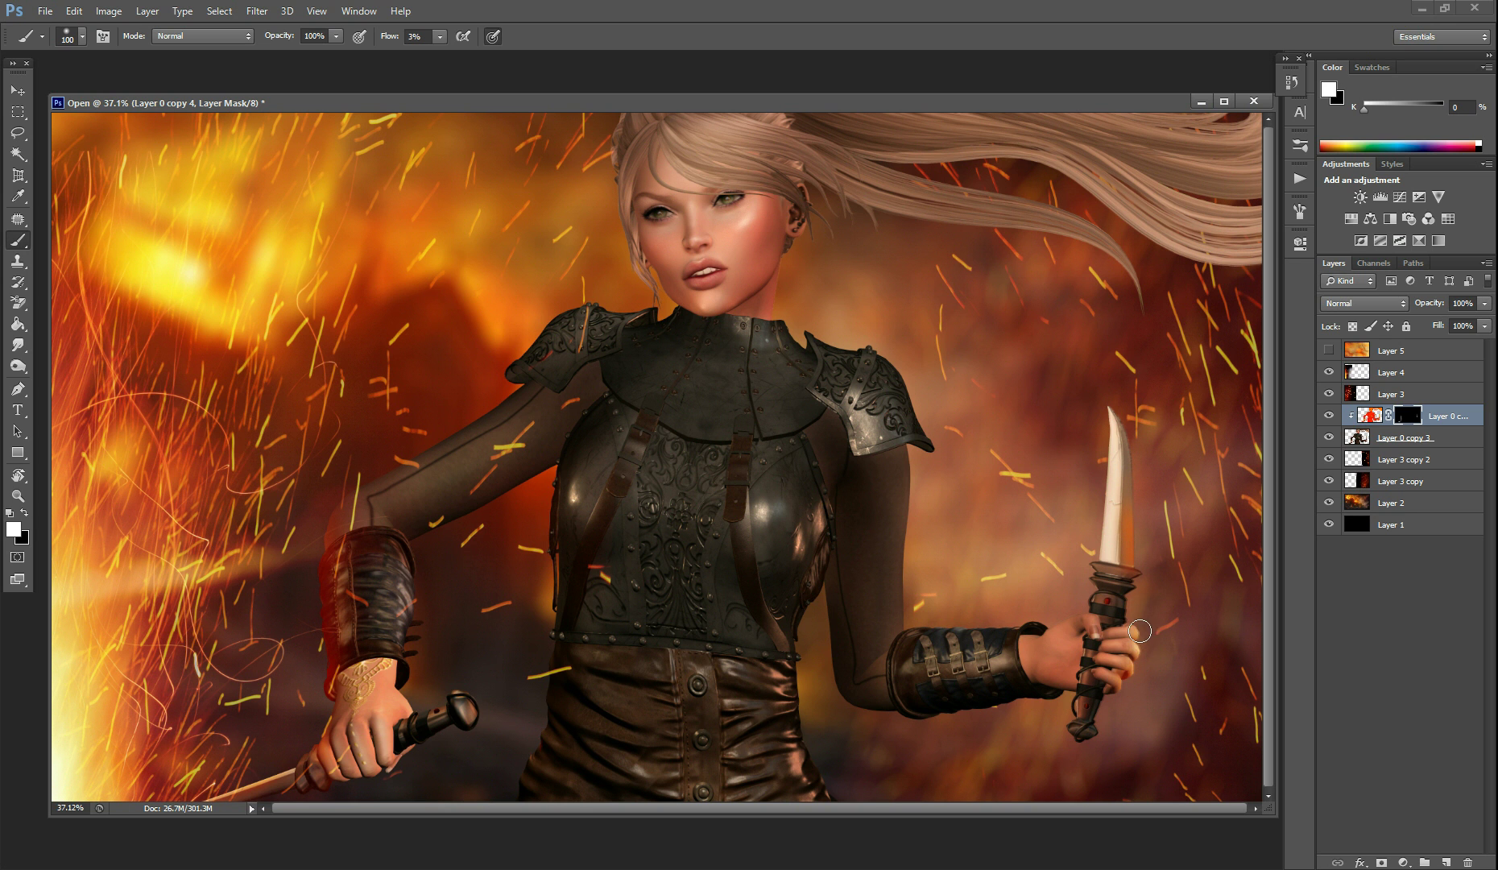
mouse_move(1138, 672)
mouse_down()
mouse_move(1160, 776)
mouse_move(1110, 739)
mouse_move(1083, 743)
mouse_up()
mouse_move(956, 721)
mouse_down()
mouse_move(935, 726)
mouse_move(994, 710)
mouse_move(923, 726)
mouse_move(1035, 703)
mouse_up()
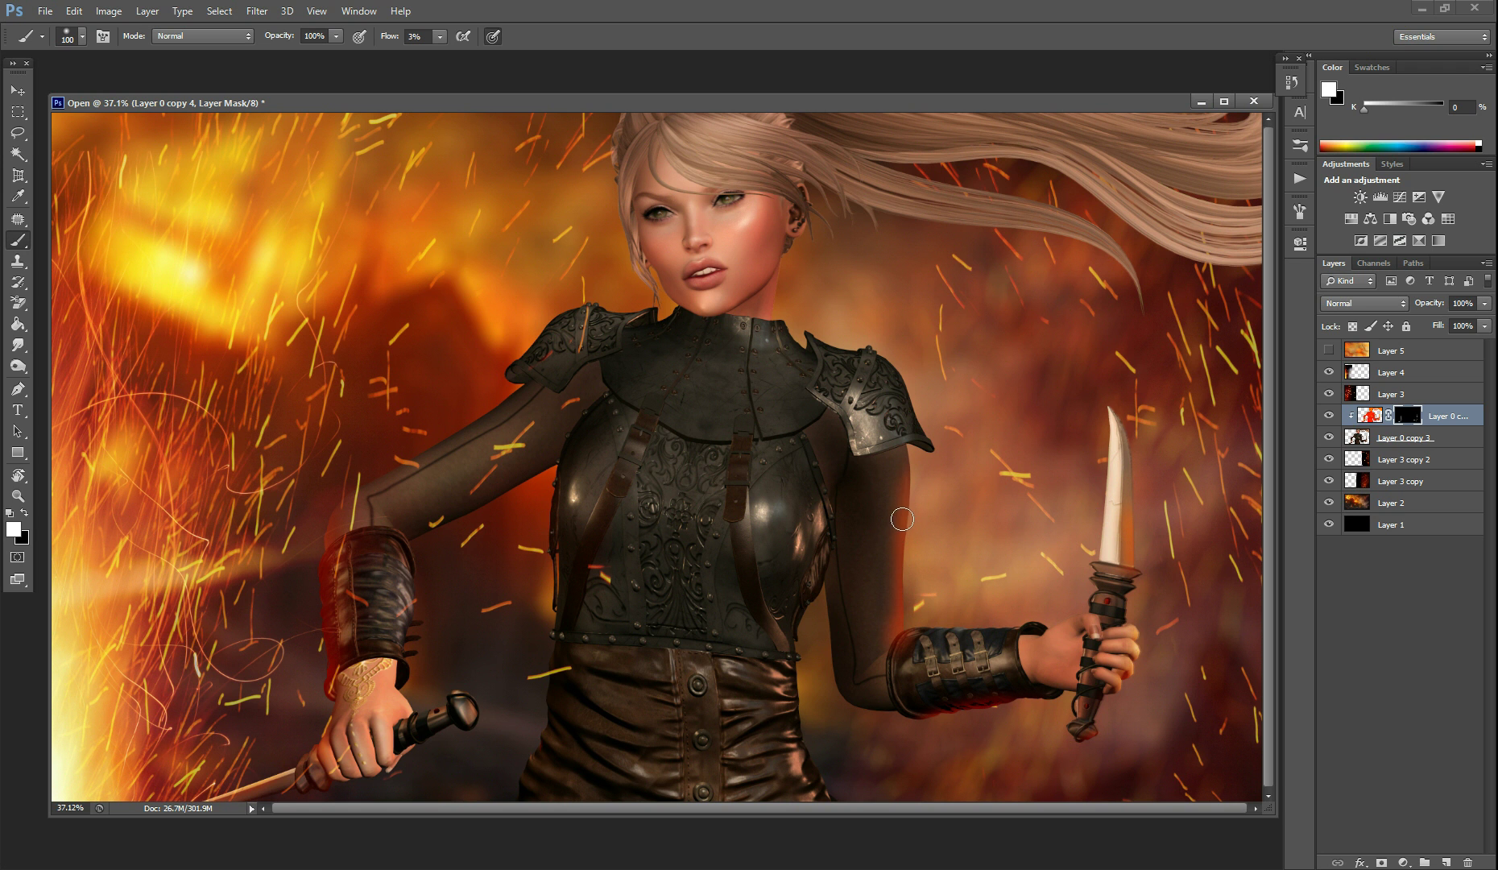
mouse_move(906, 485)
mouse_down()
mouse_move(921, 640)
mouse_move(845, 643)
mouse_move(873, 423)
mouse_move(909, 400)
mouse_move(888, 439)
mouse_move(915, 432)
mouse_move(938, 453)
mouse_move(920, 409)
mouse_up()
- Reveal the fiery glow along the underside of the flowing hair with a 500 px white brush on the mask
key(bracketright)
key(bracketright)
key(bracketright)
key(bracketright)
key(bracketright)
key(bracketright)
key(bracketright)
key(bracketright)
drag(1251, 760, 1249, 760)
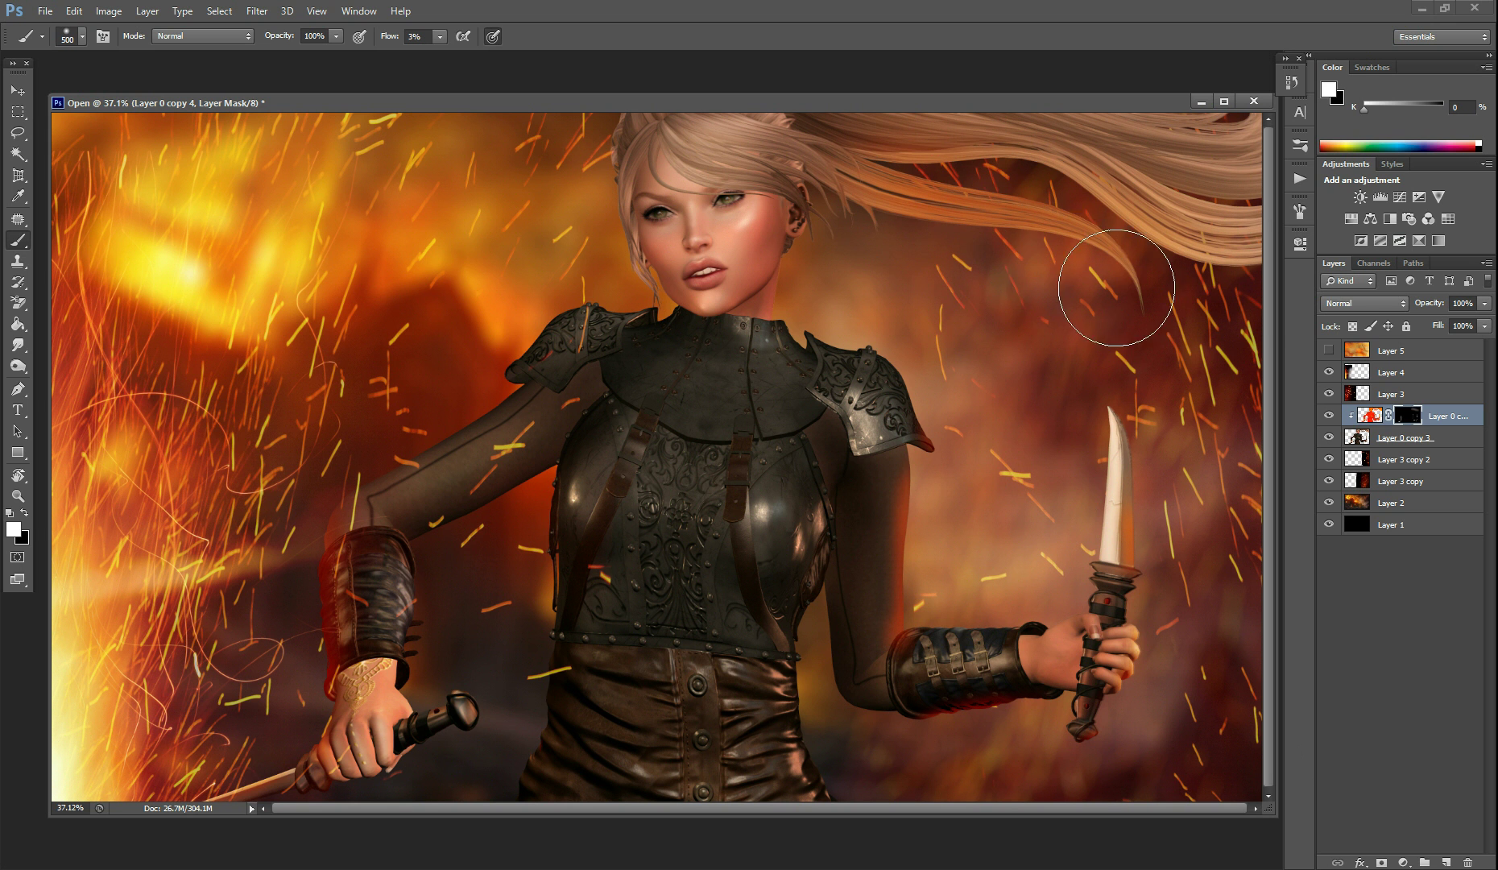
- Paint the glow onto the neck and ear with a 200 px white brush, and switch to black to tone it down
key(bracketleft)
key(bracketleft)
key(bracketleft)
key(bracketleft)
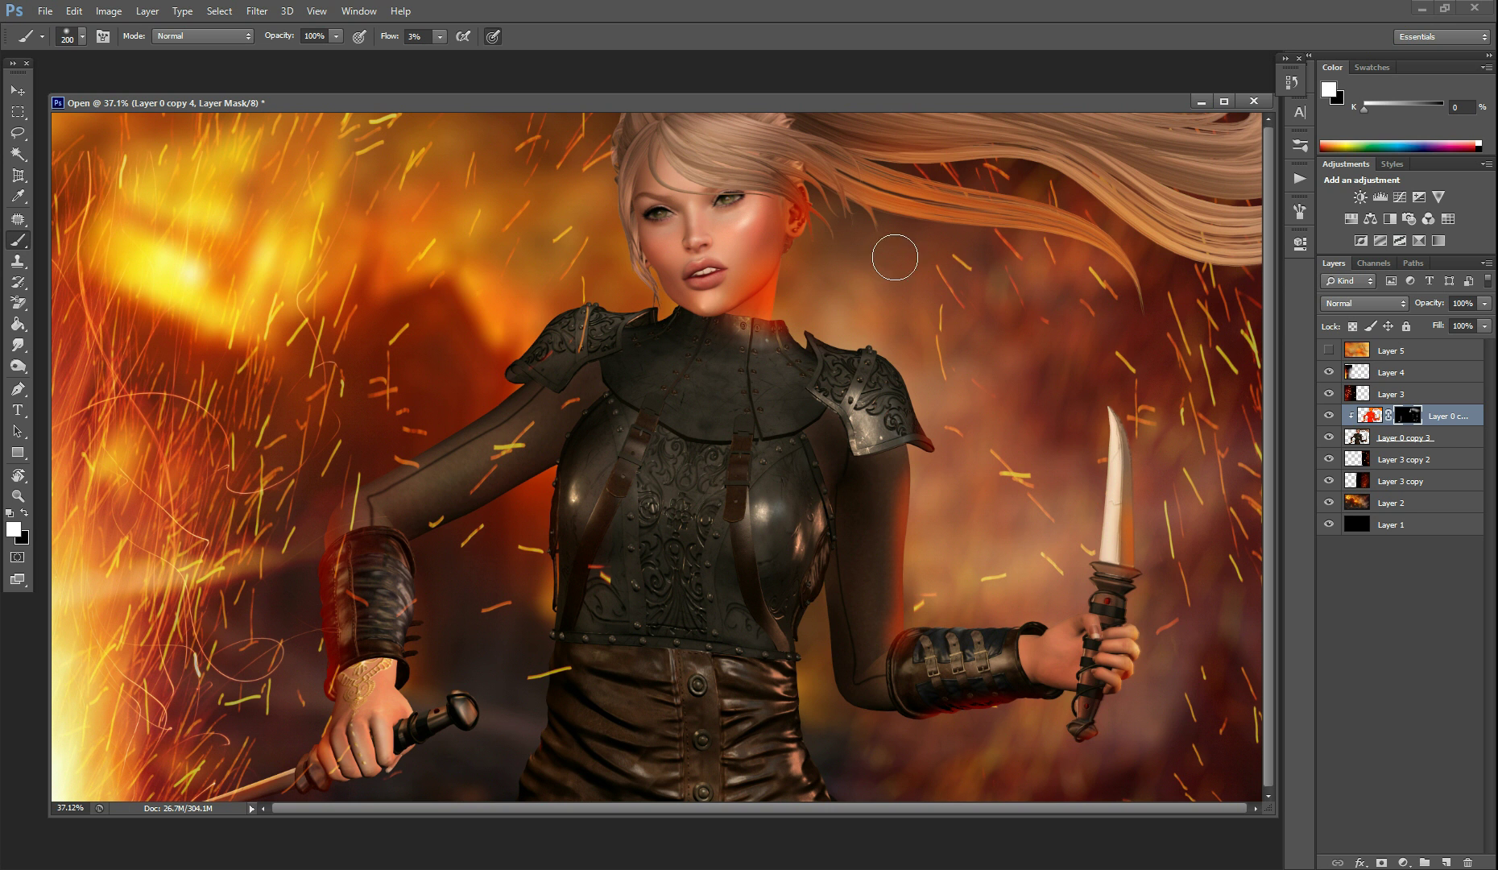
click(24, 513)
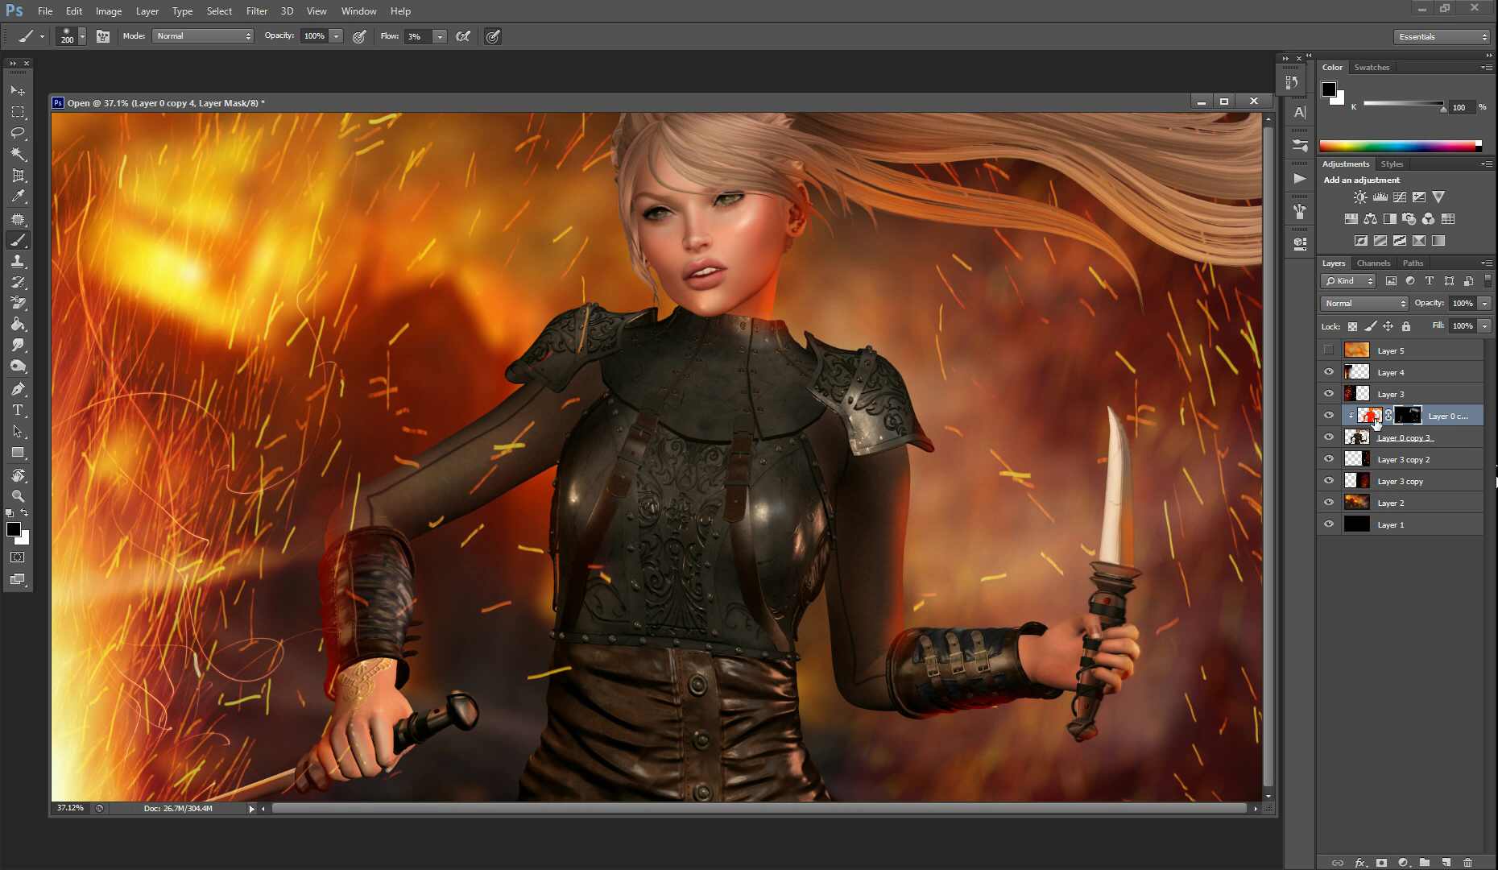
click(1369, 418)
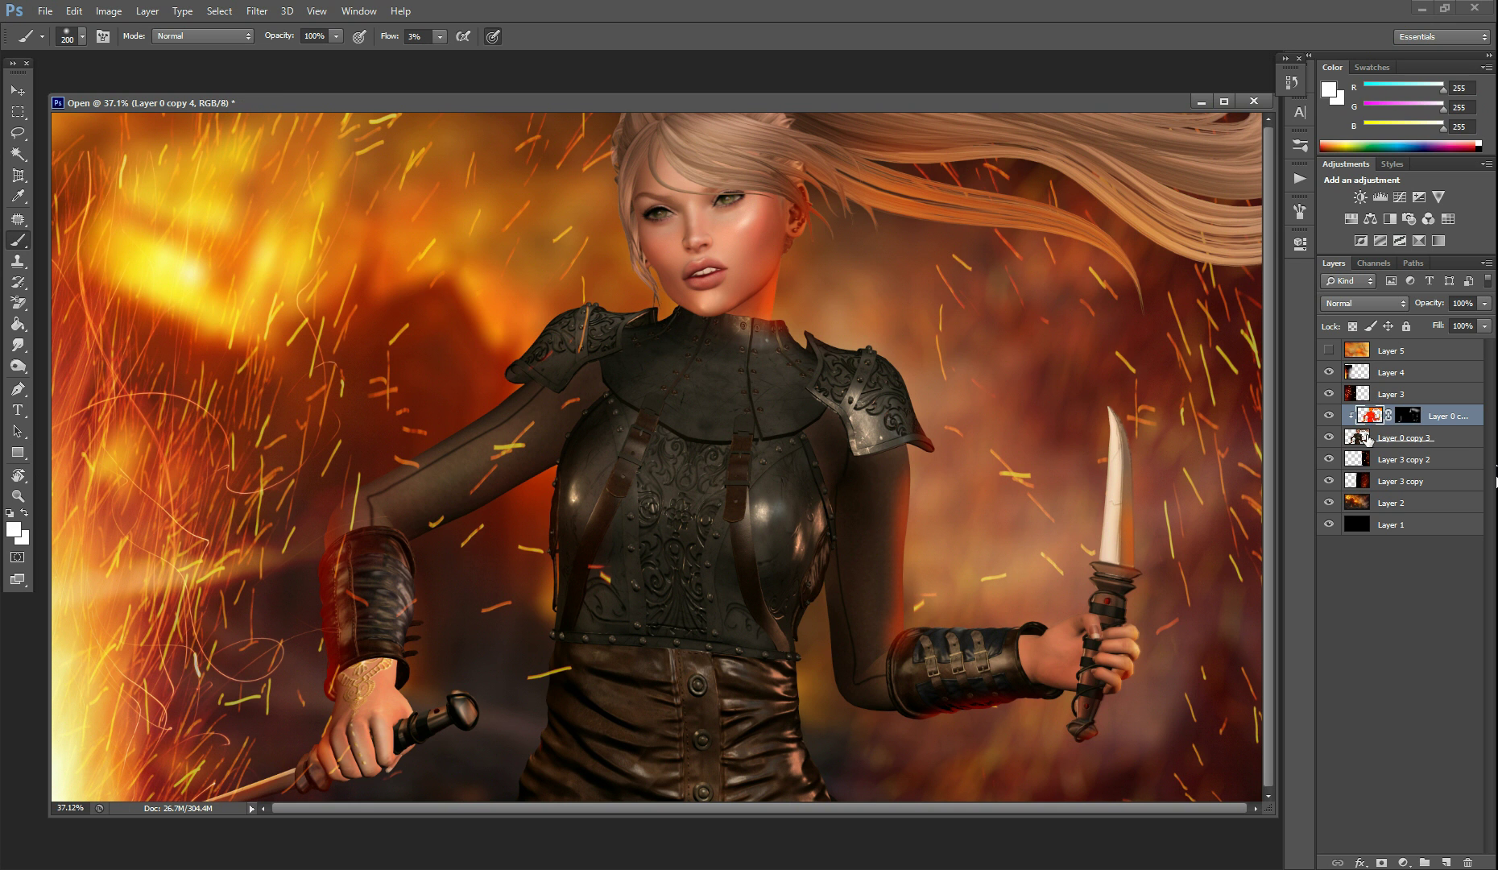
key(ctrl+u)
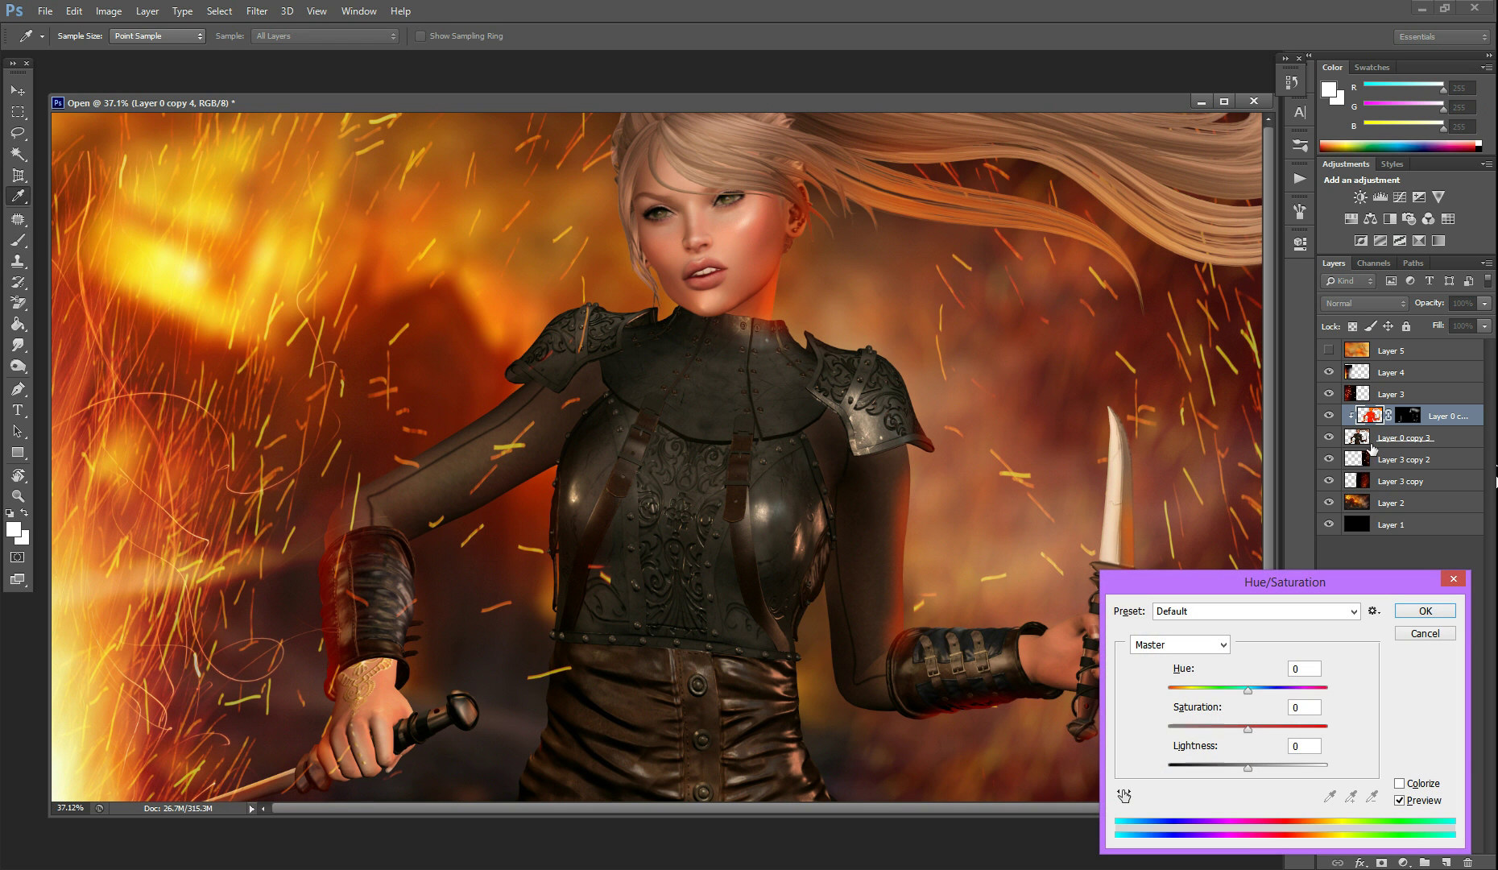
drag(1248, 694, 1244, 696)
click(1425, 633)
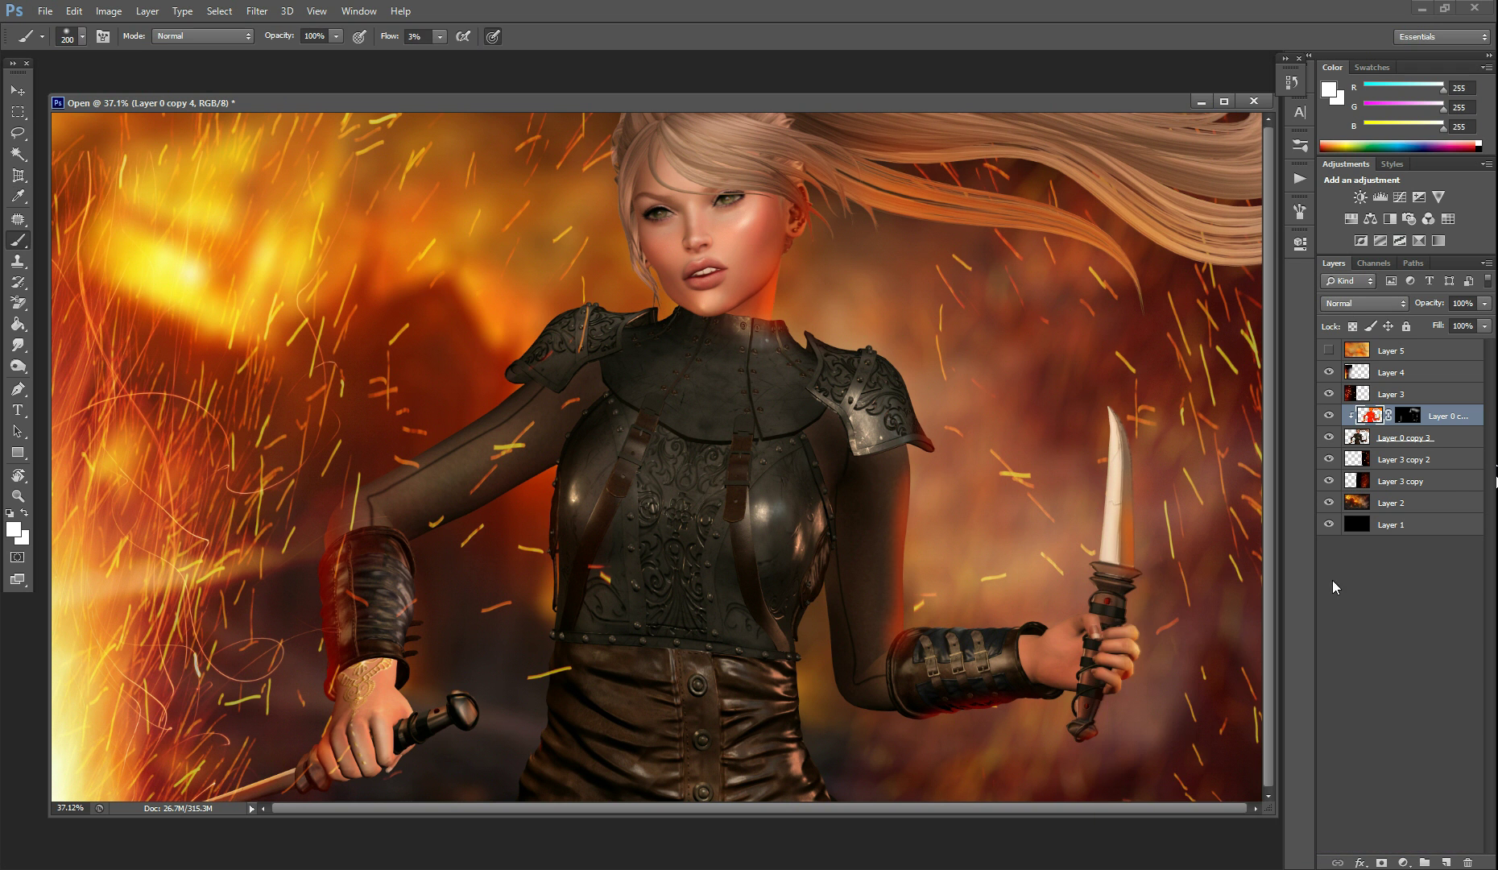
click(1411, 418)
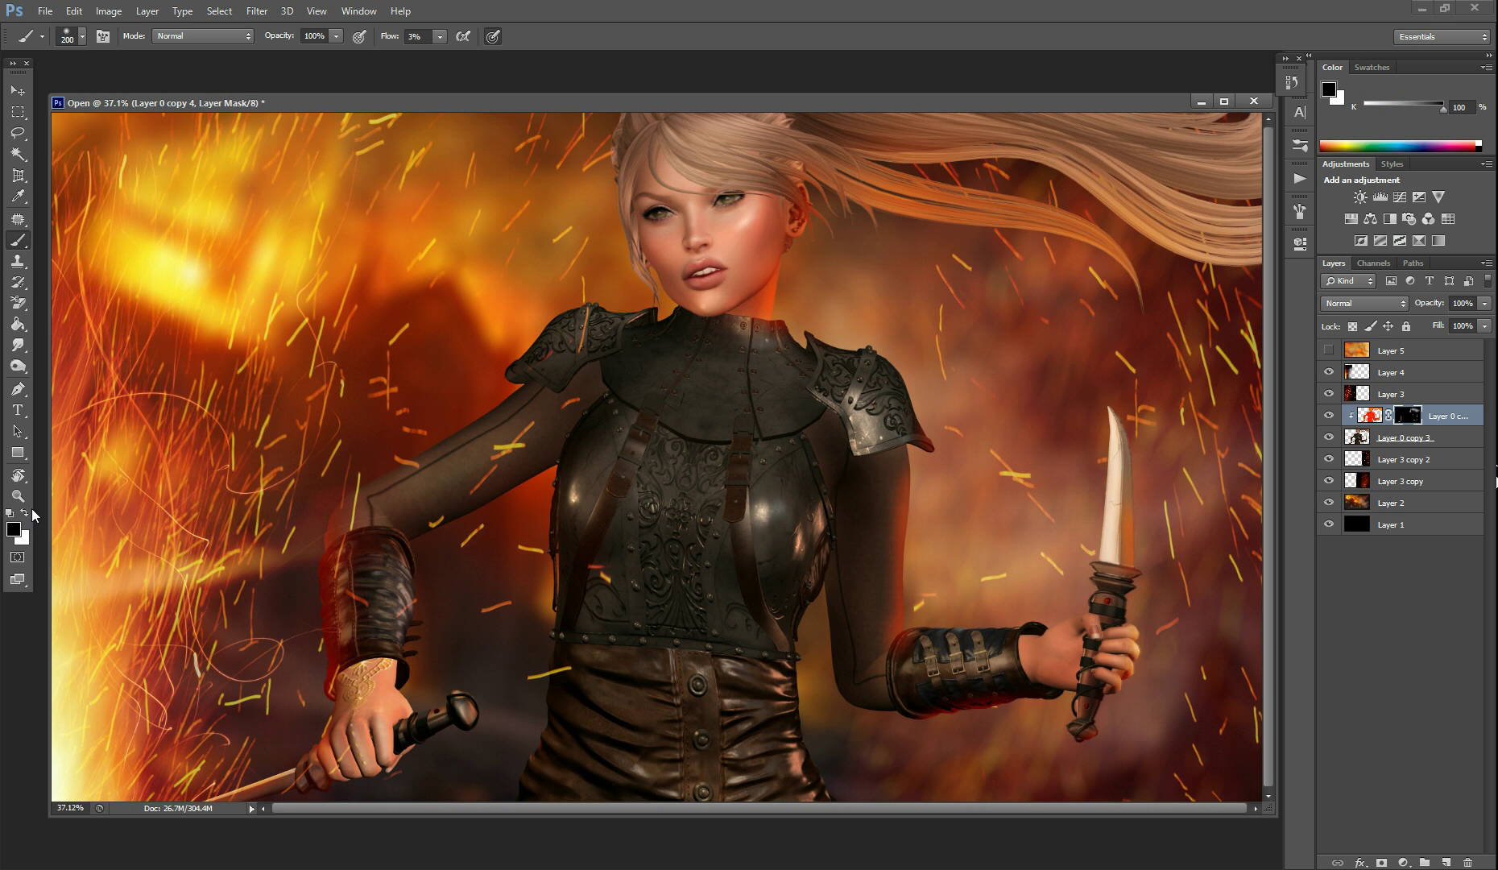
- Paint white on the mask to light the sword-arm shoulder plate's edge, and the breastplate highlights with a 70 px brush
click(27, 513)
mouse_move(516, 344)
mouse_down()
mouse_move(516, 370)
mouse_move(495, 381)
mouse_up()
key(bracketleft)
key(bracketleft)
key(bracketleft)
key(bracketleft)
key(bracketleft)
key(bracketleft)
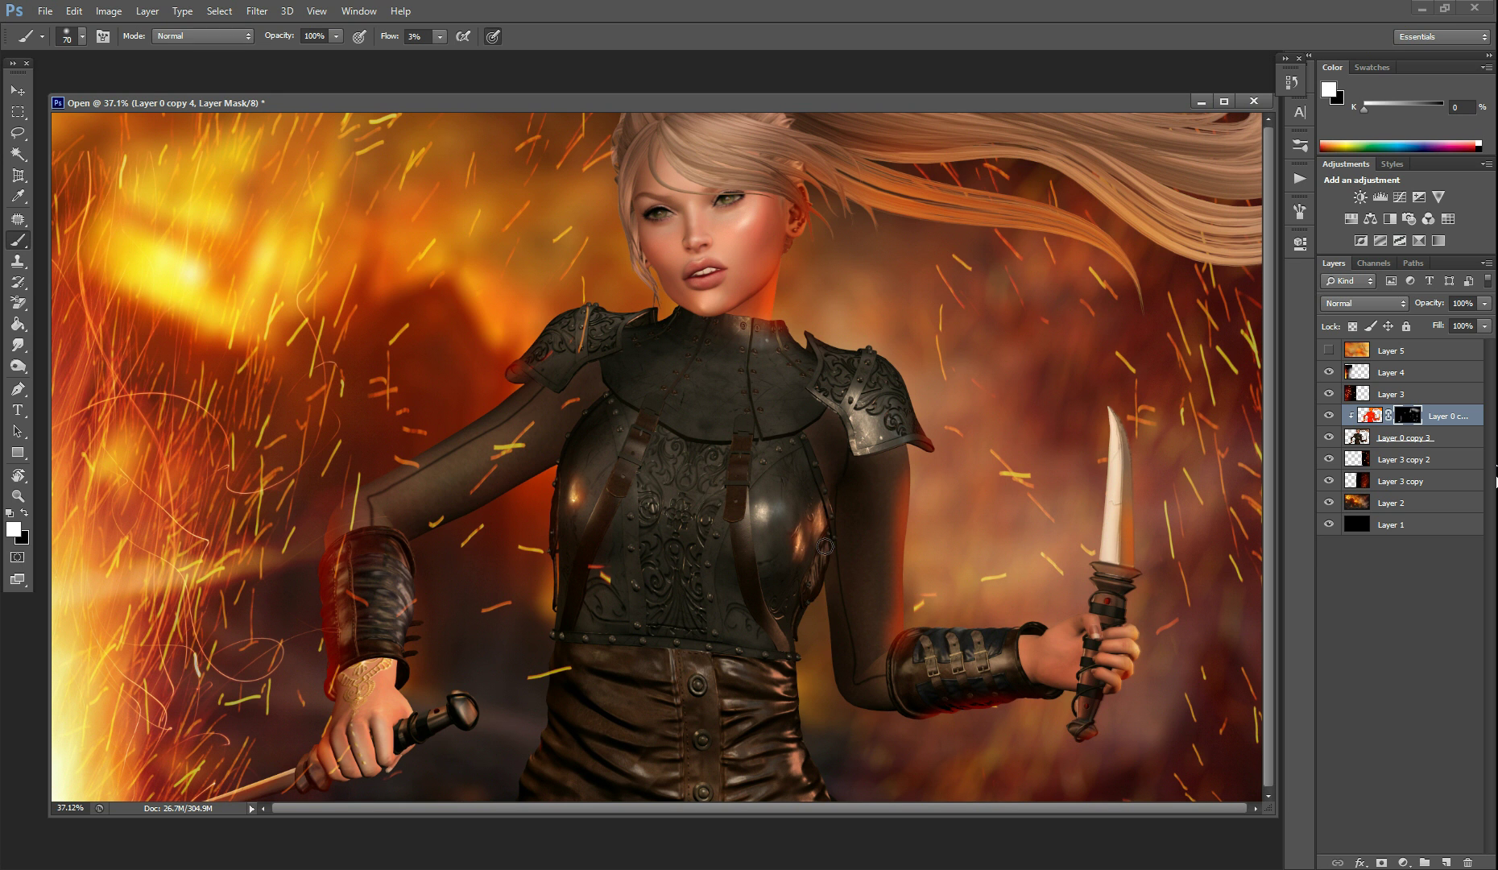
- Reveal the glow along the leather garment's dagger-side hip with a 150 px white brush, and soften it with black
key(bracketright)
key(bracketright)
key(bracketright)
key(bracketright)
mouse_move(810, 777)
mouse_down()
mouse_move(791, 726)
mouse_move(800, 793)
mouse_move(814, 774)
mouse_up()
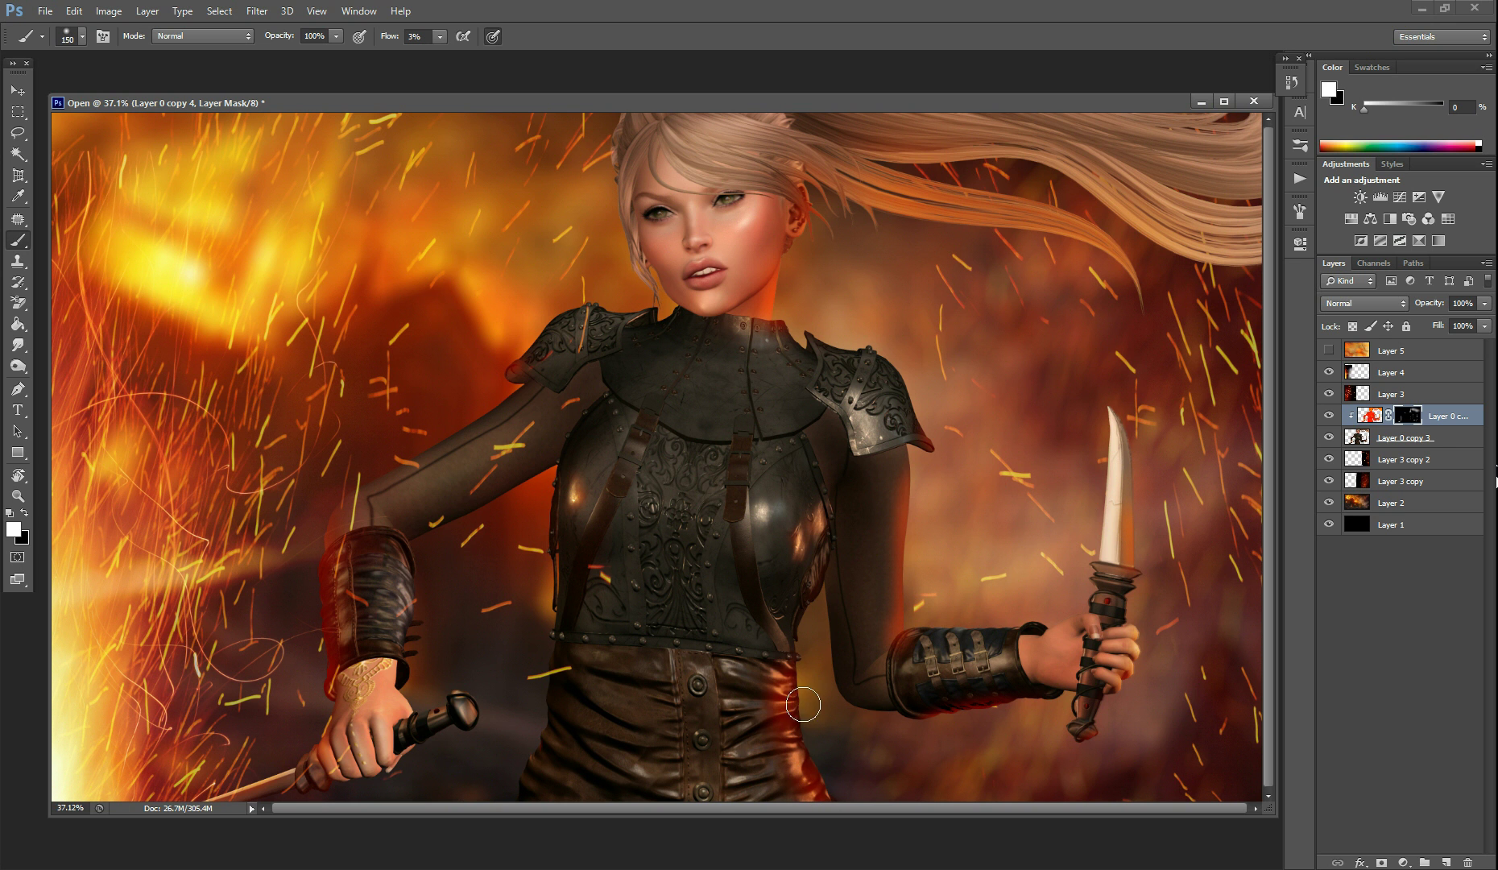
click(25, 513)
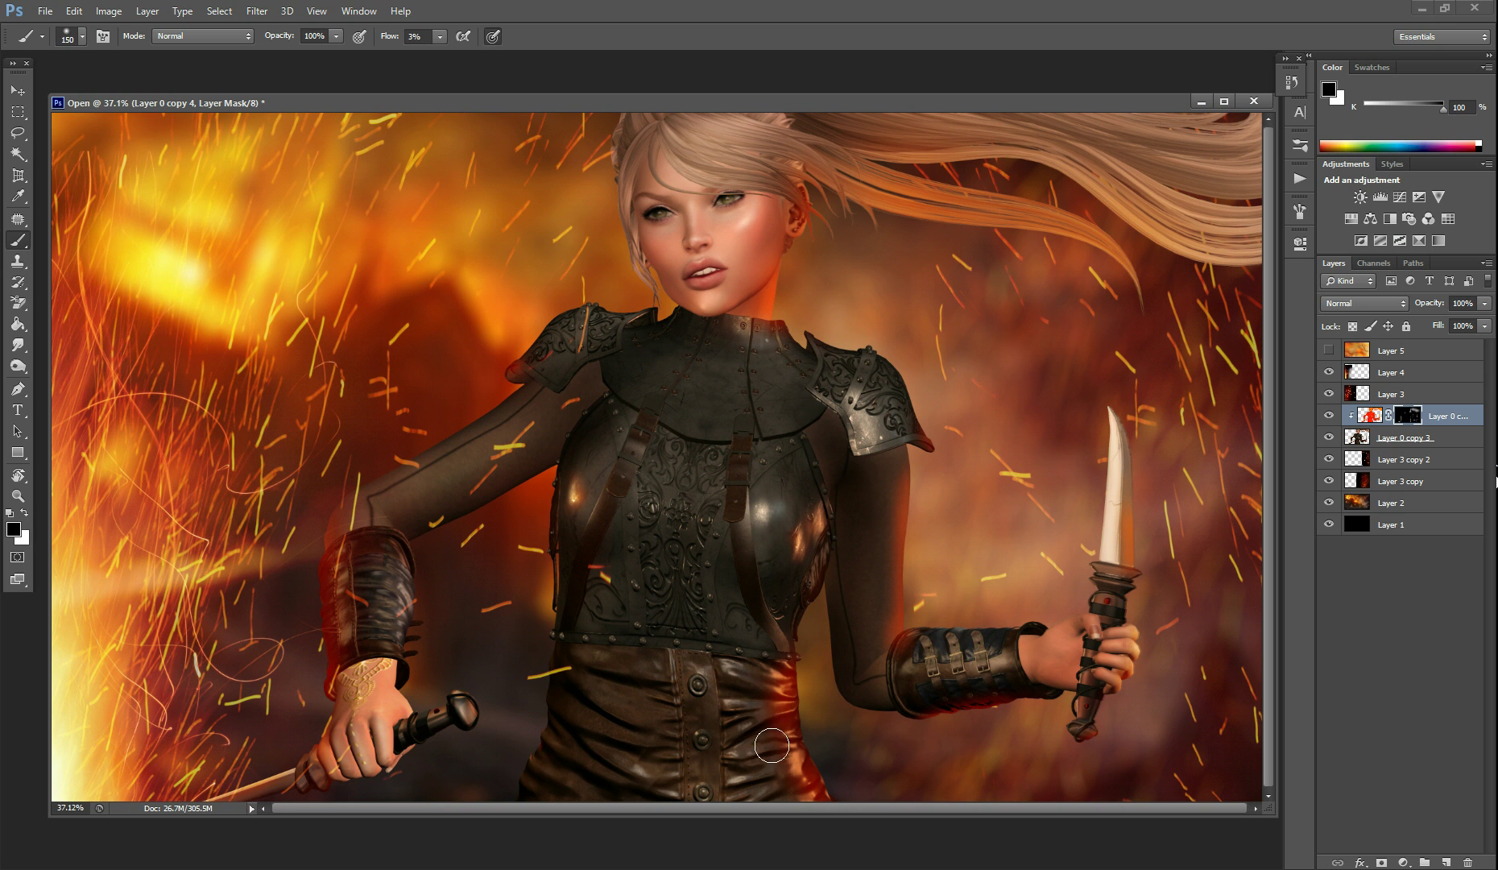
mouse_move(815, 698)
mouse_down()
mouse_move(777, 652)
mouse_move(709, 637)
mouse_up()
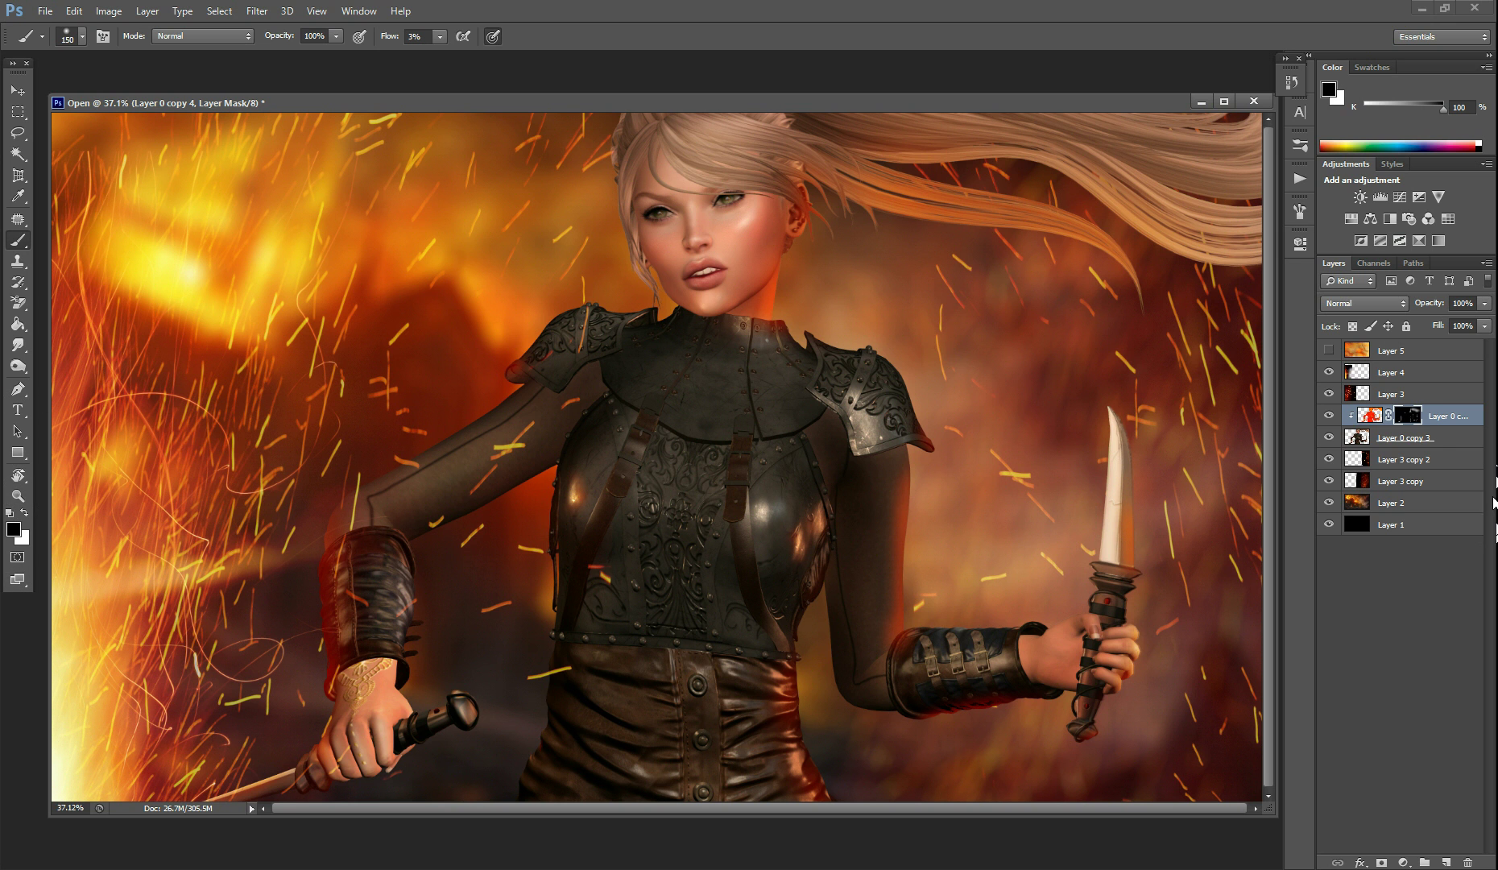
- Add an Inner Glow effect to Layer 0 copy 3 with orange colour f36905 and a size of 90 px
click(1468, 443)
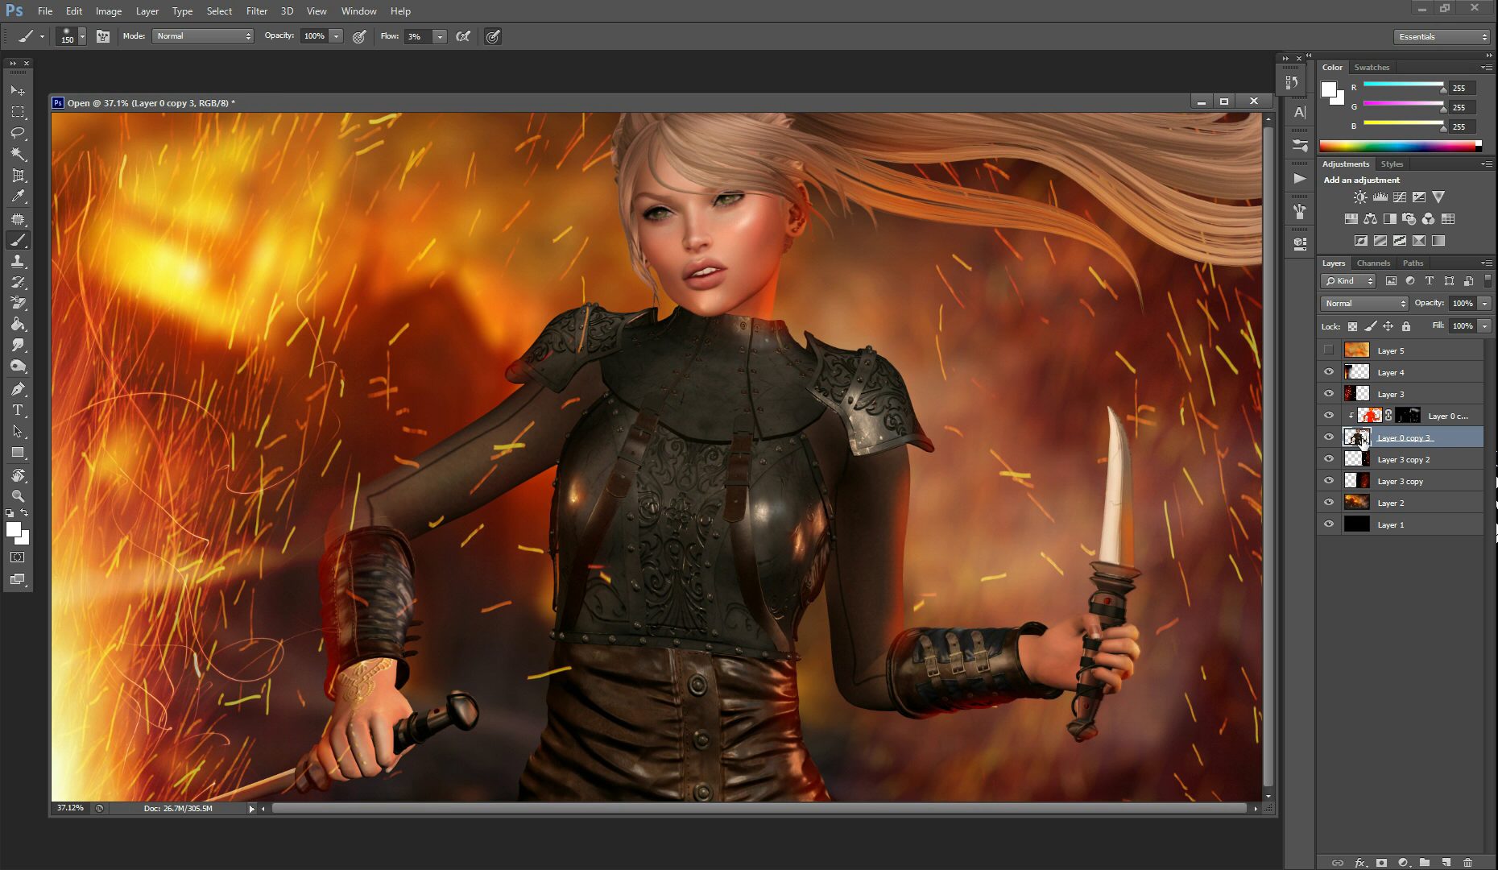
double_click(1458, 441)
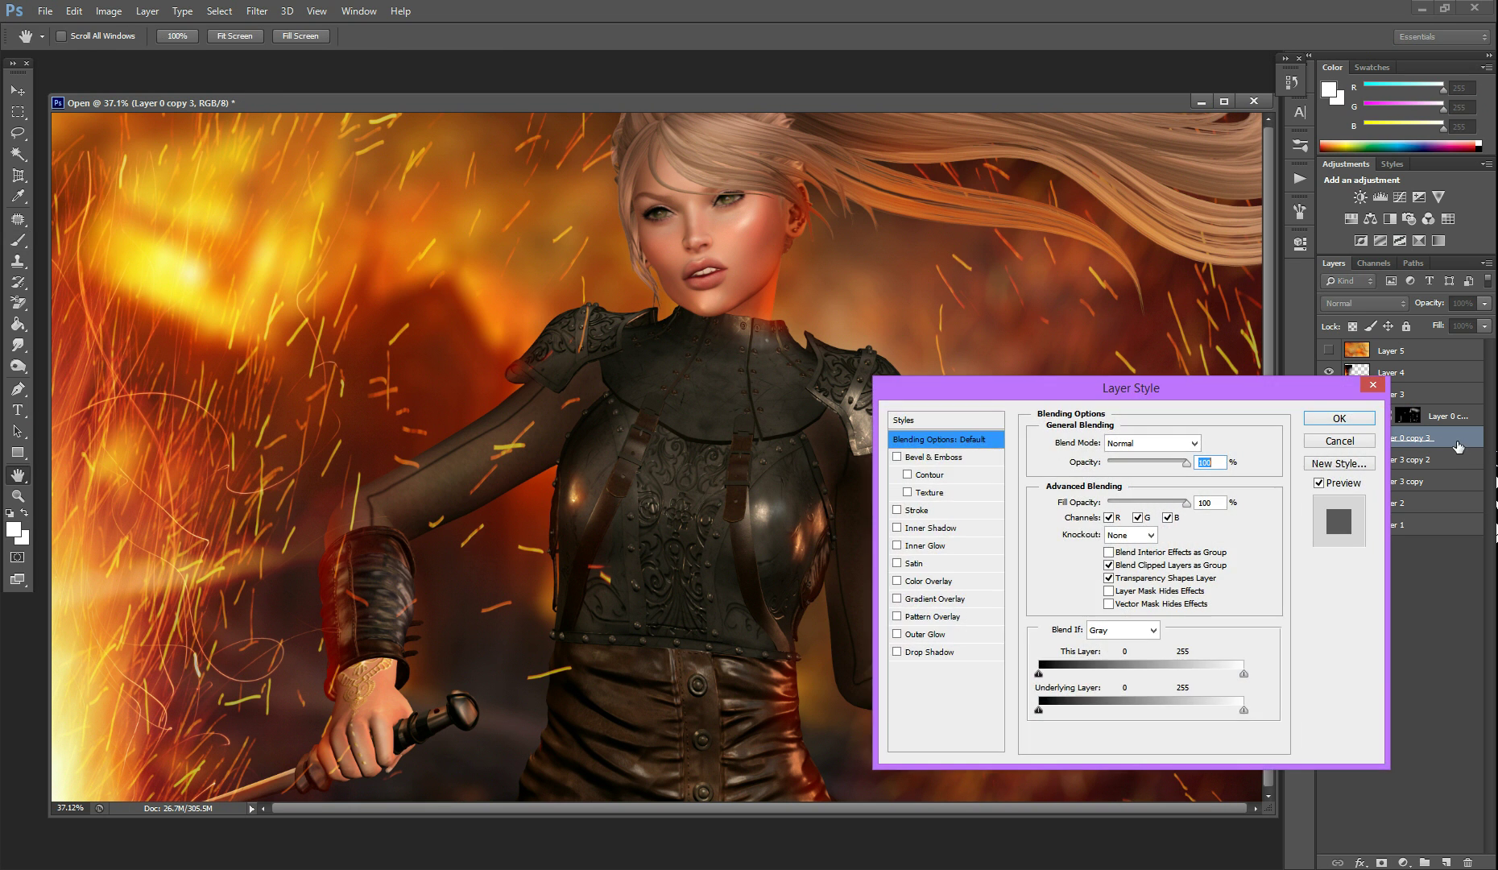
click(897, 547)
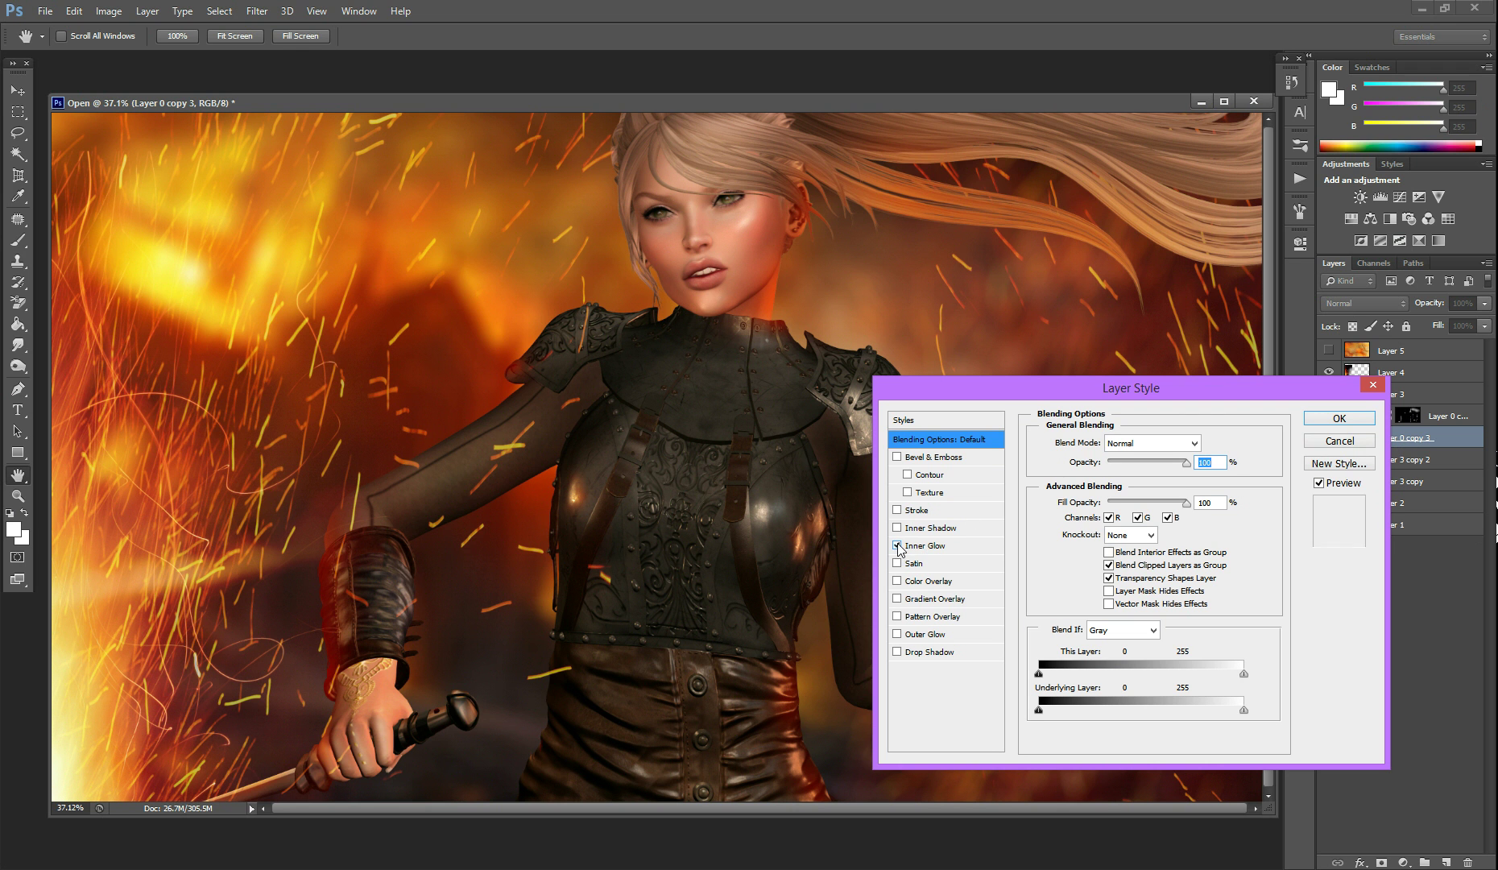
click(946, 547)
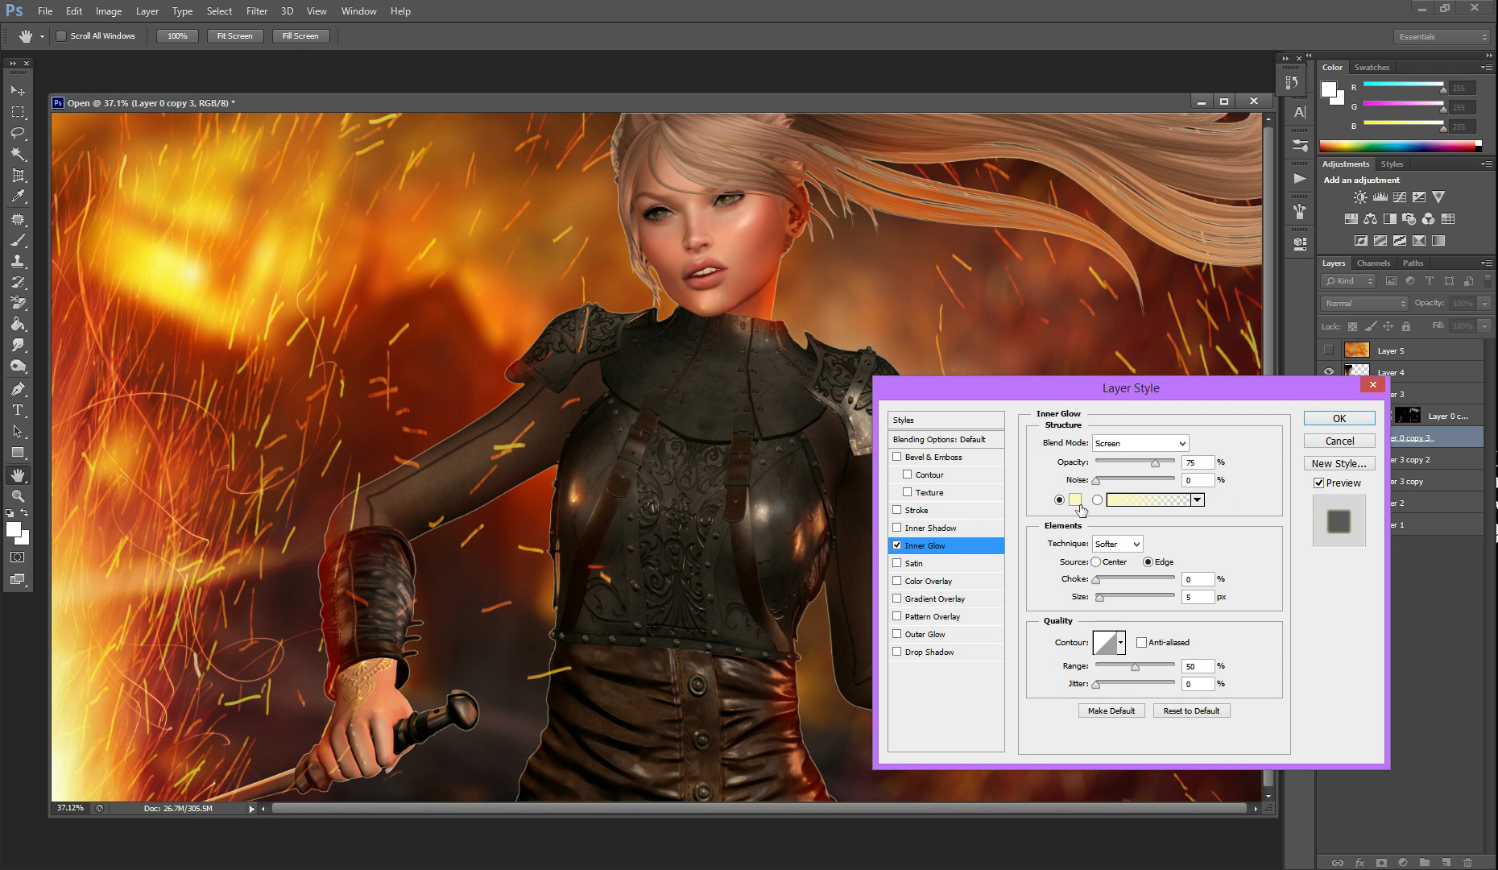
click(1075, 501)
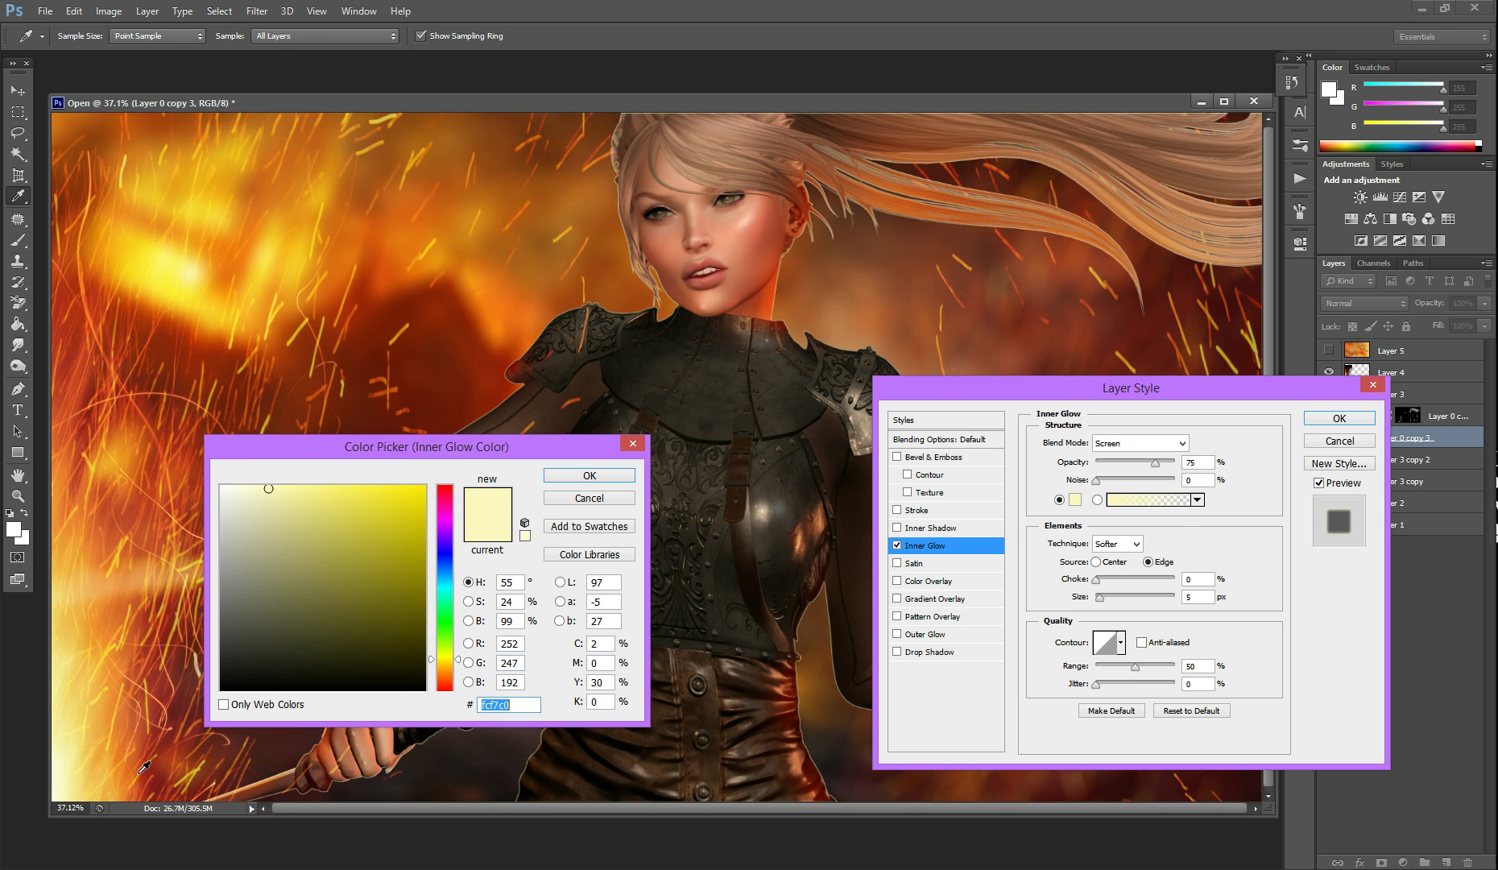
click(103, 390)
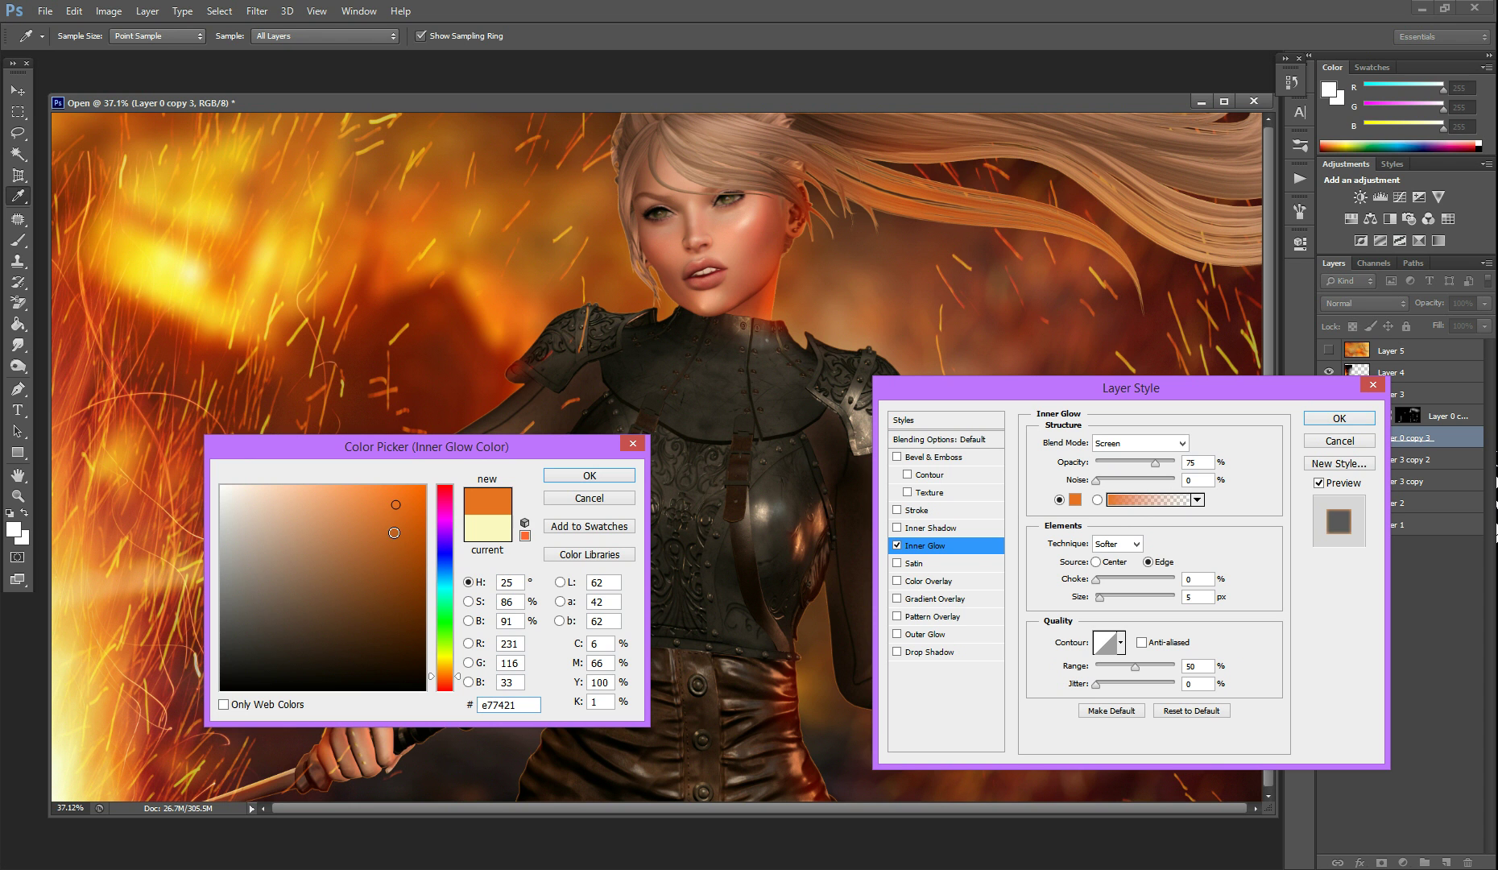
click(421, 494)
click(590, 475)
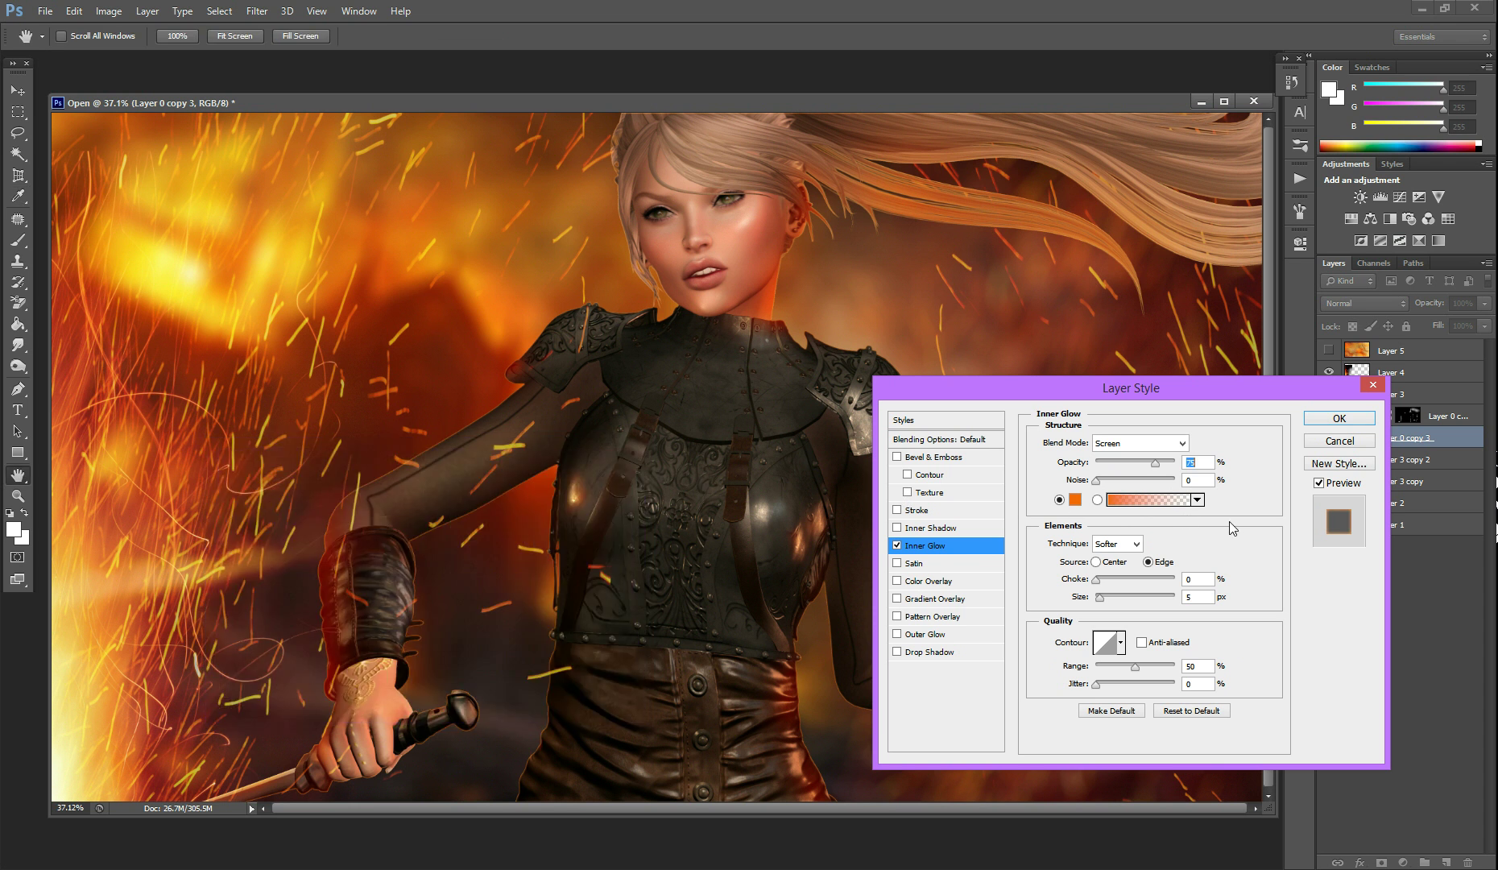
click(1127, 596)
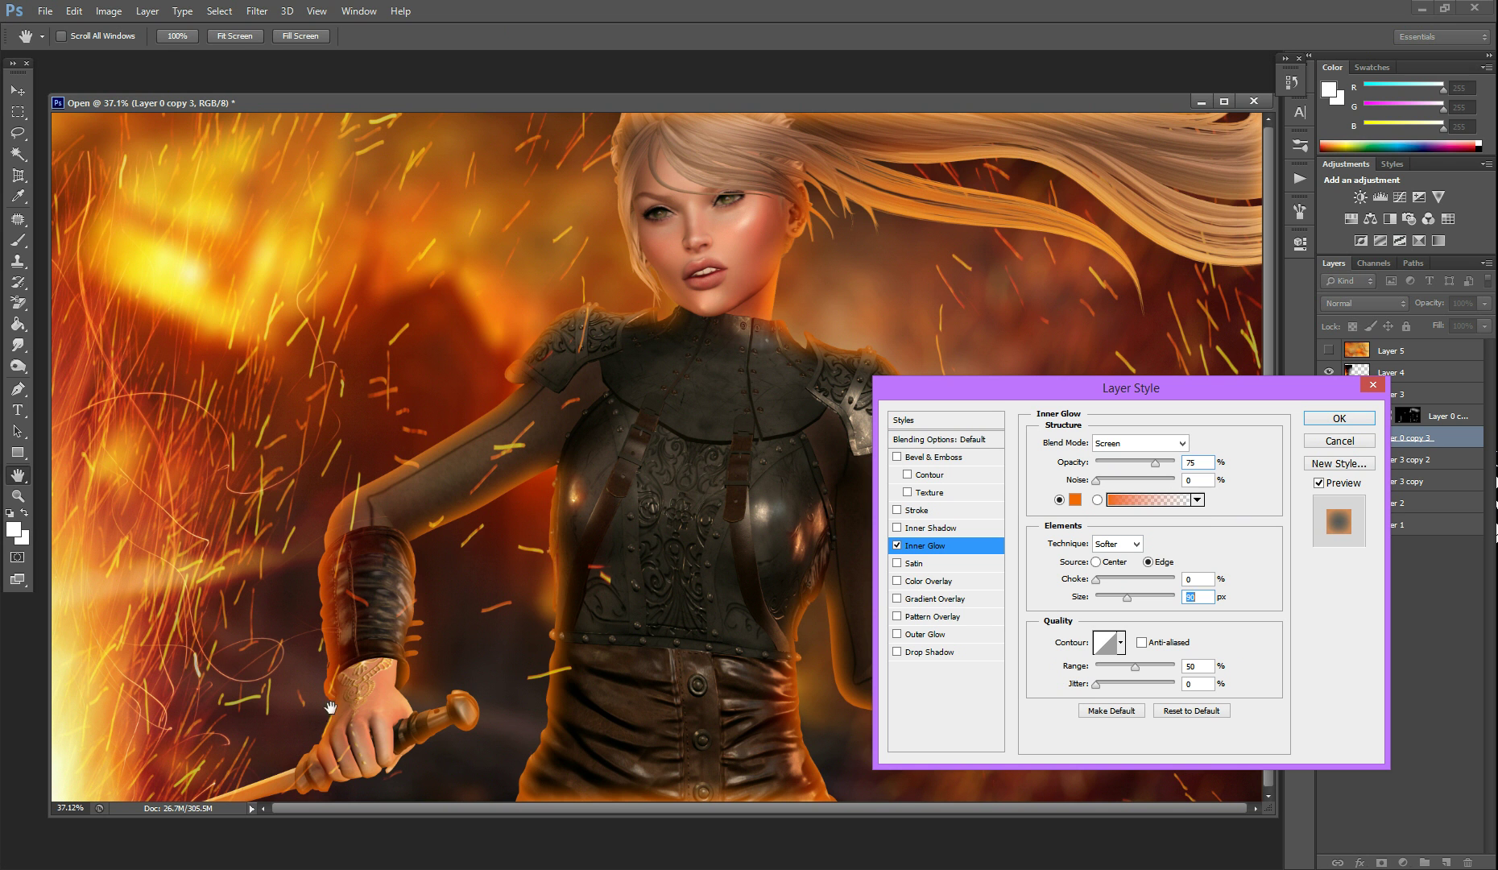
click(1075, 501)
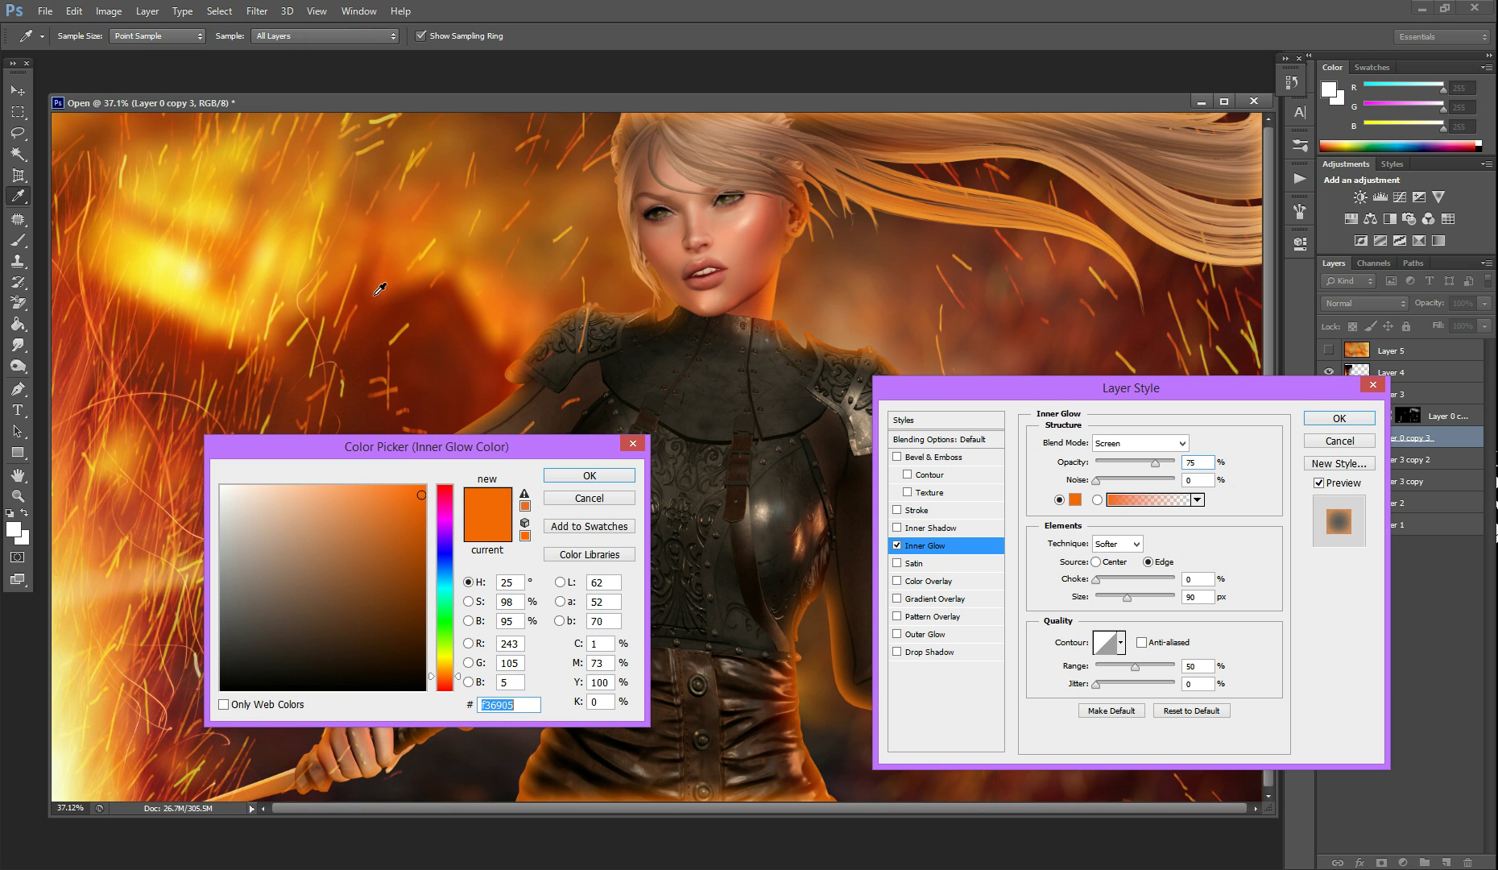
click(384, 268)
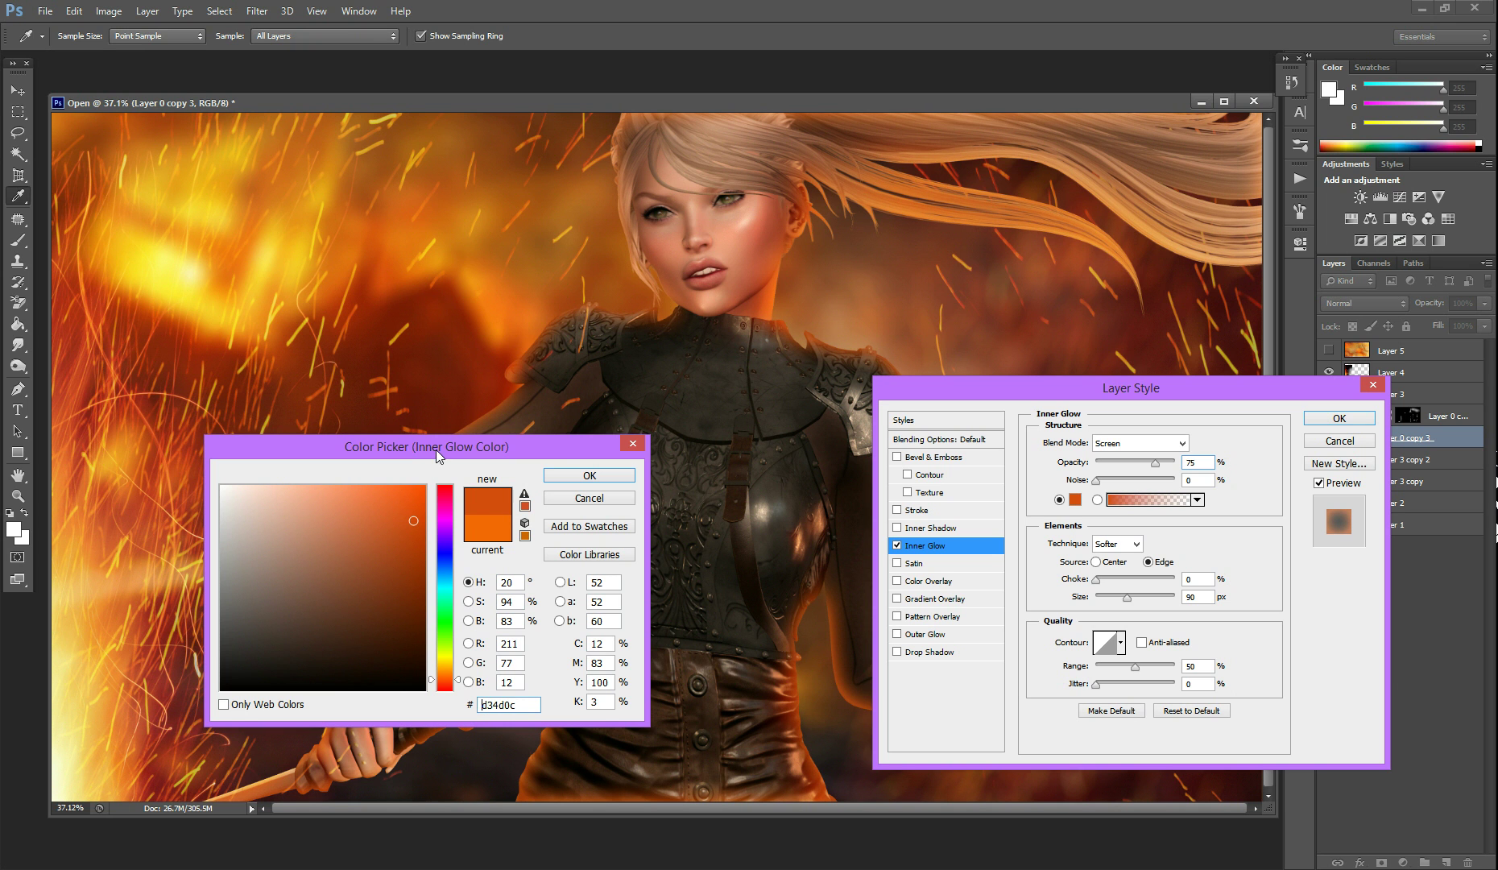
click(64, 295)
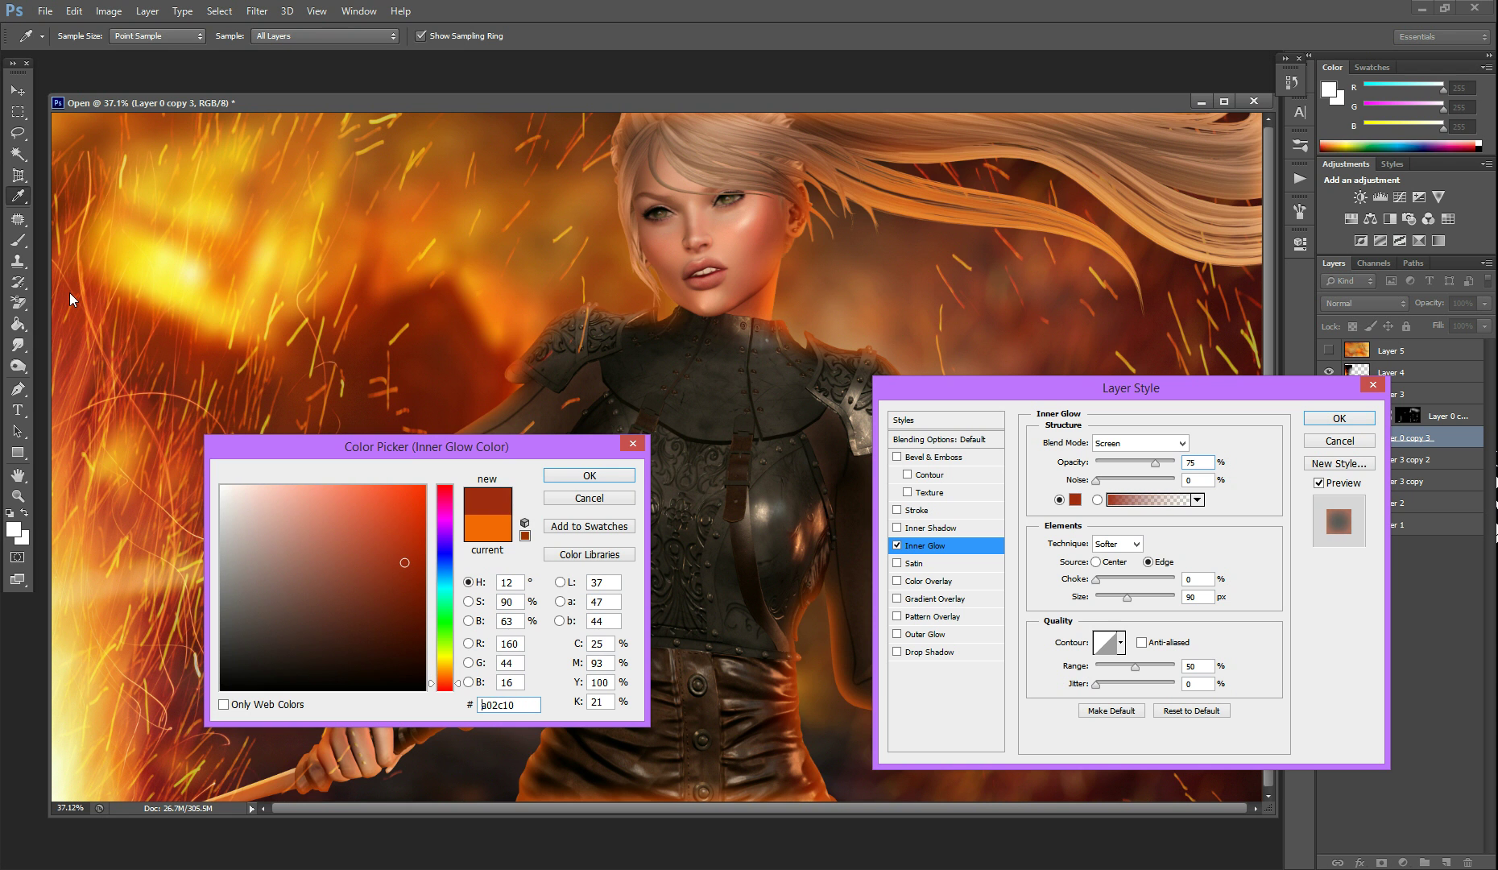
click(633, 448)
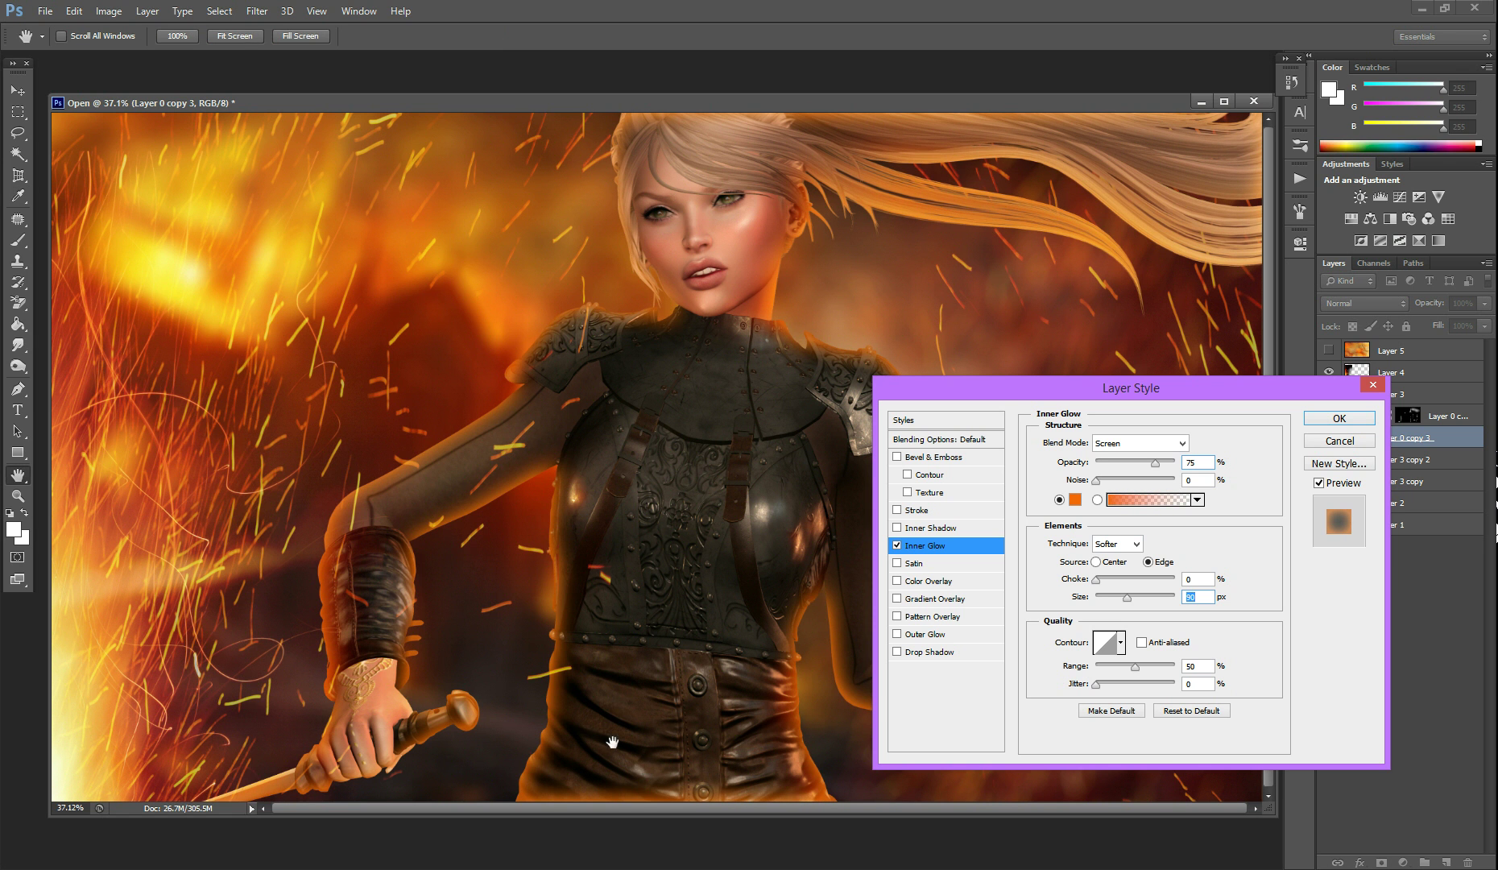
- Change the inner glow colour to darker orange b74c06, reduce the glow's size slightly and apply the layer style
click(1075, 499)
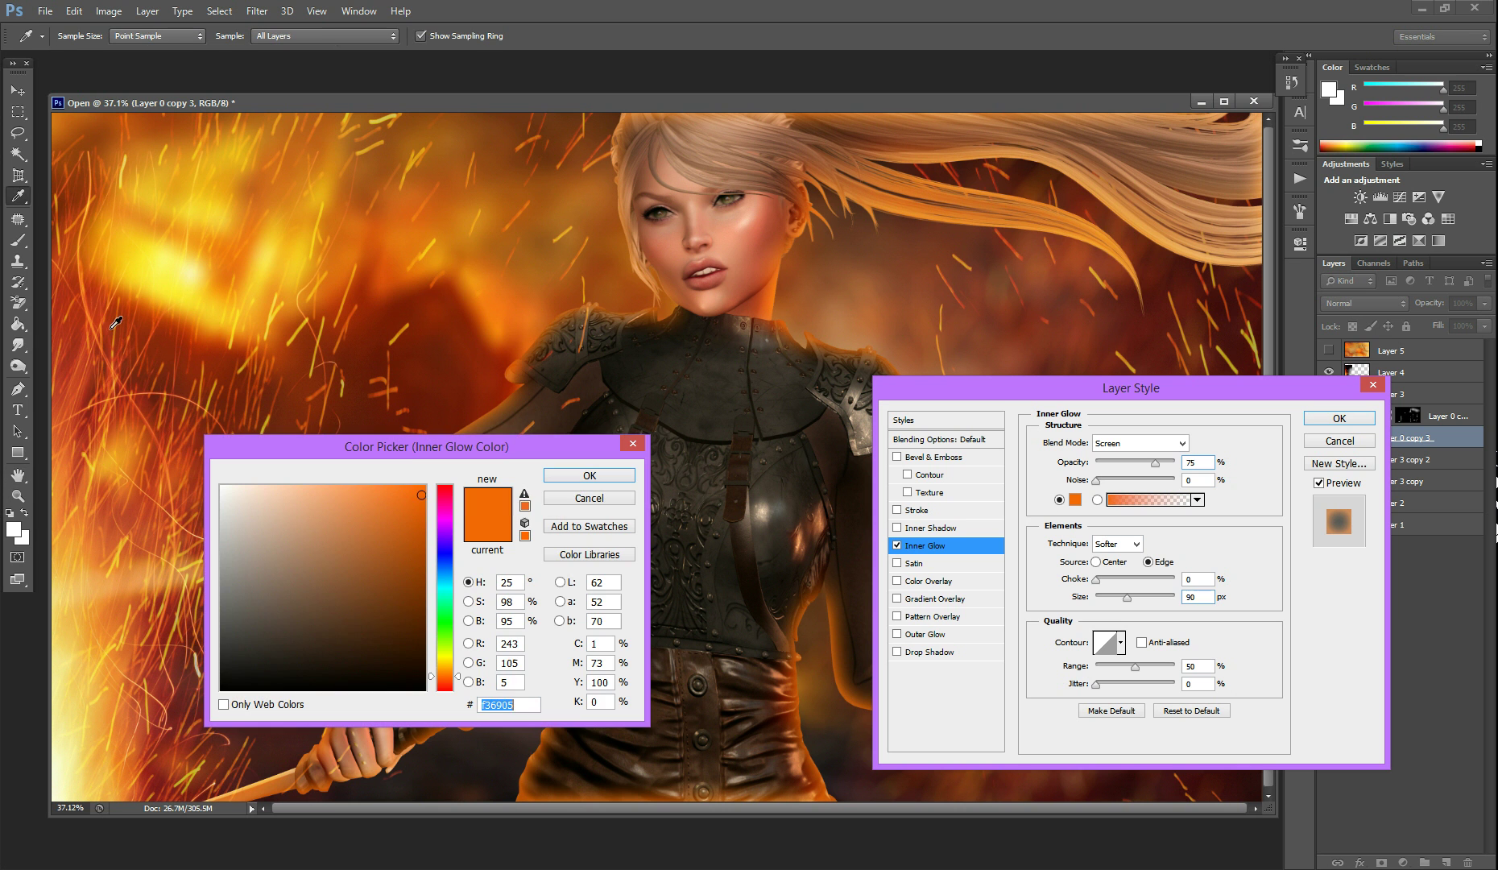
click(418, 543)
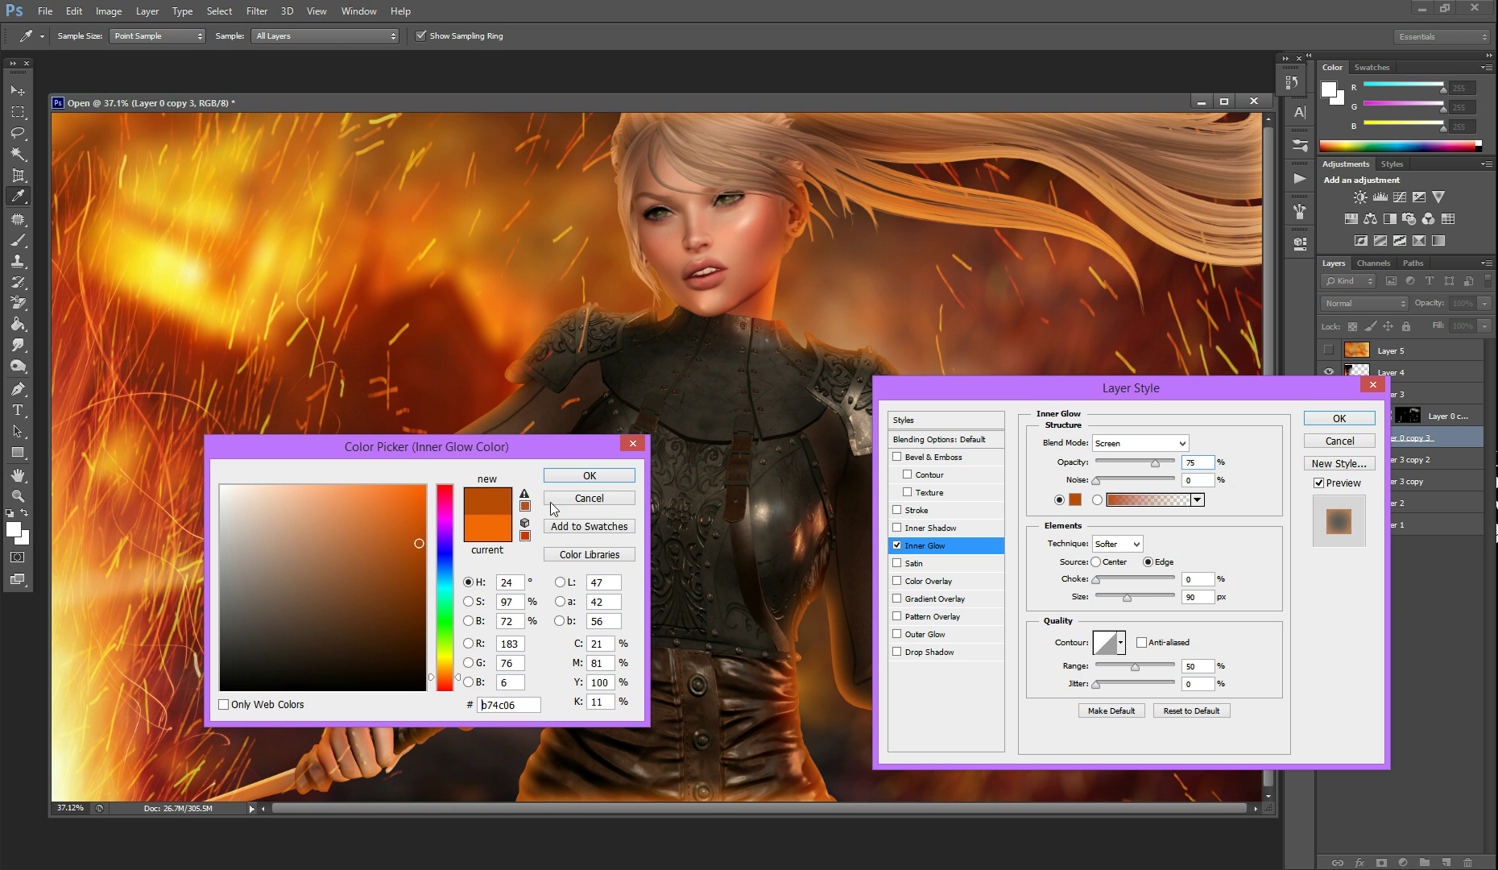
click(592, 477)
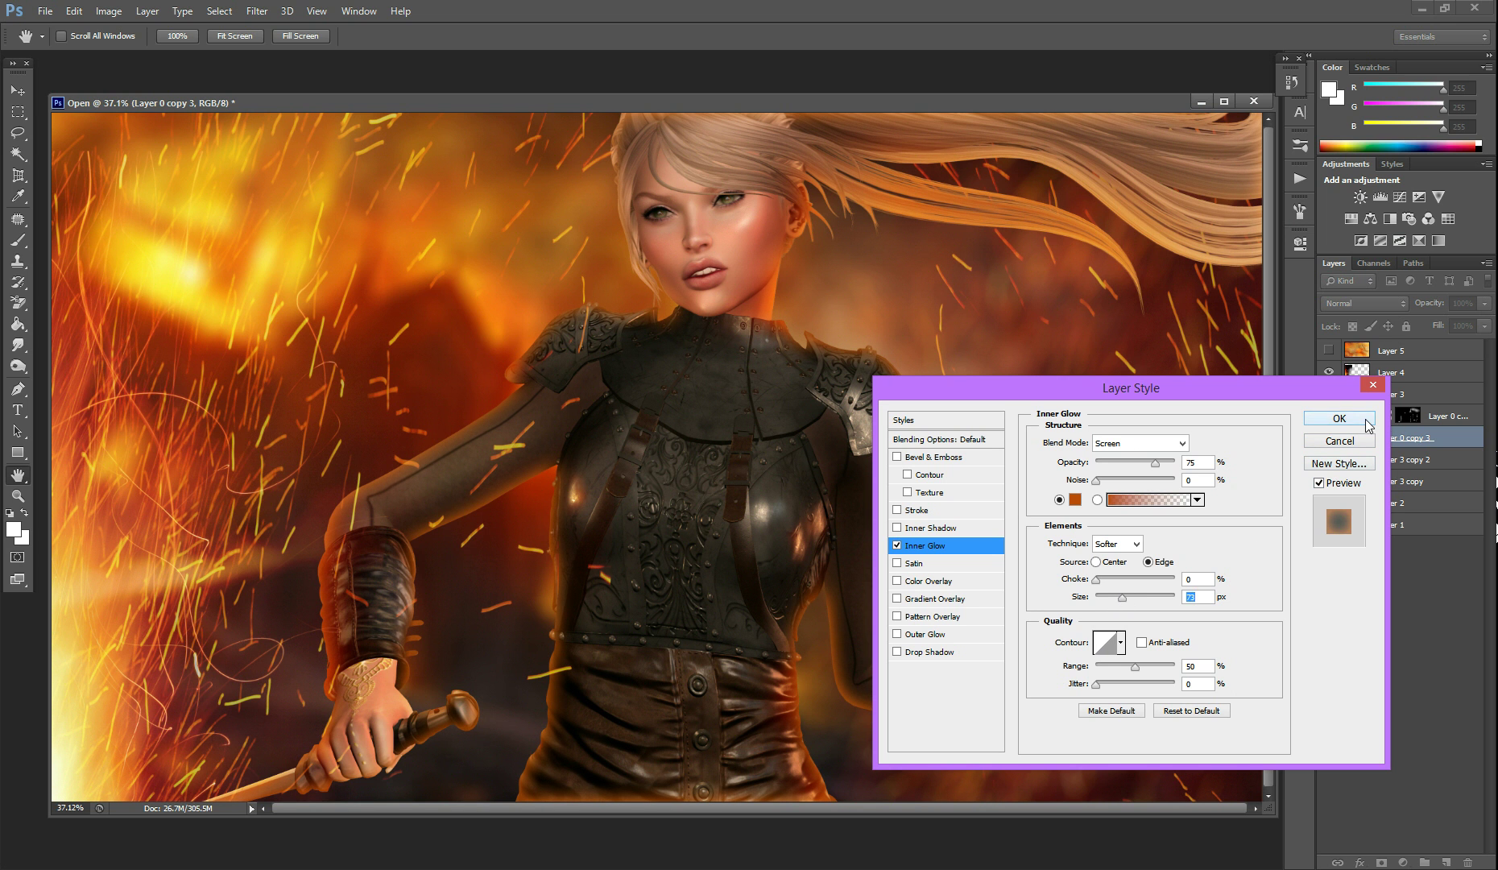
click(1338, 419)
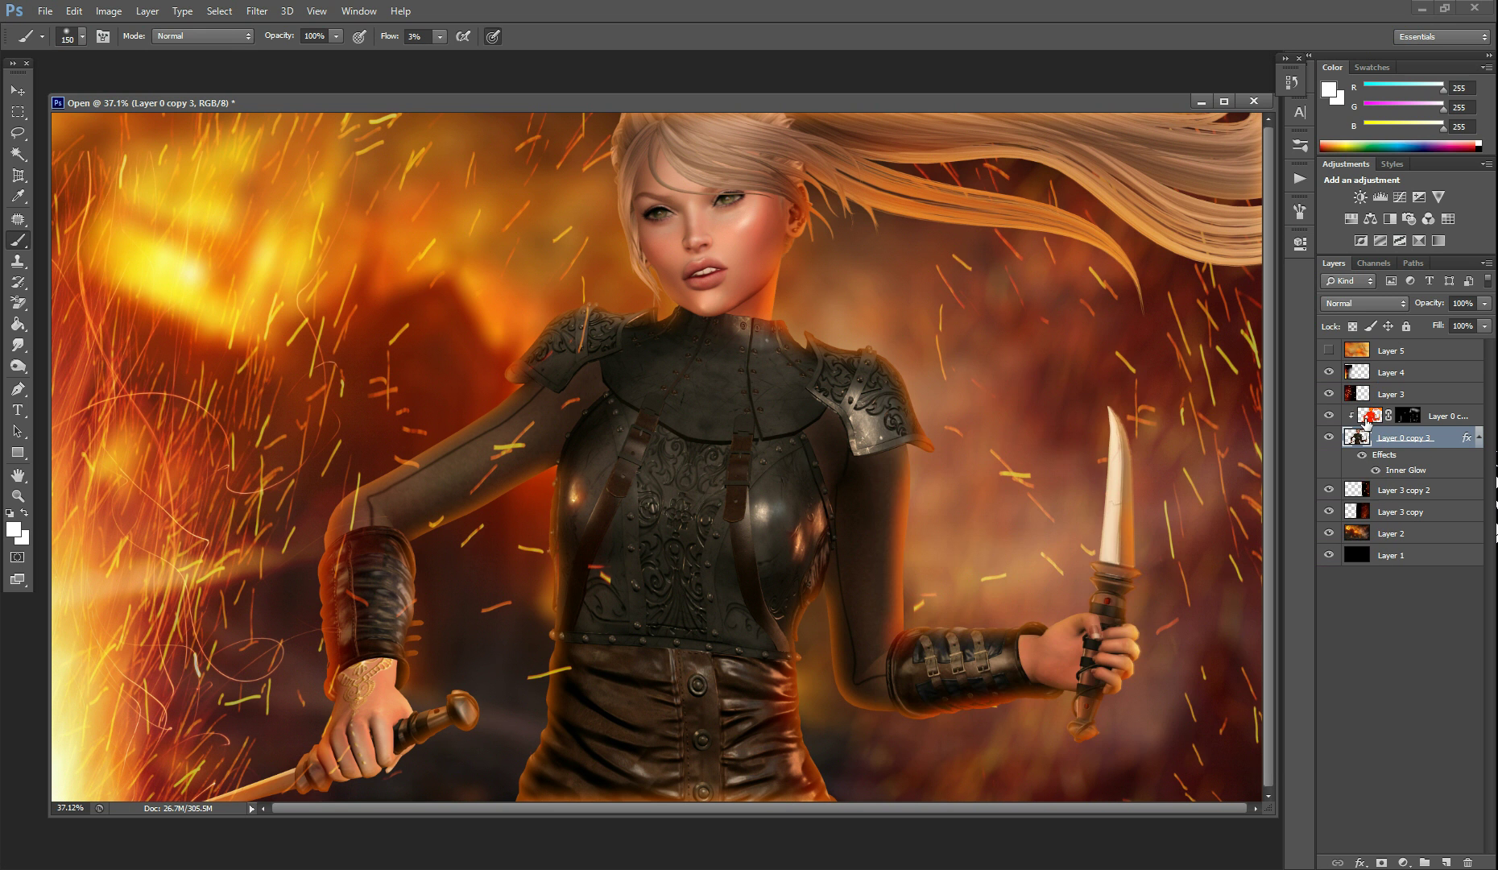
- Convert Layer 0 copy 3's Inner Glow effect into its own layer and add a black layer mask to that glow layer
right_click(1422, 474)
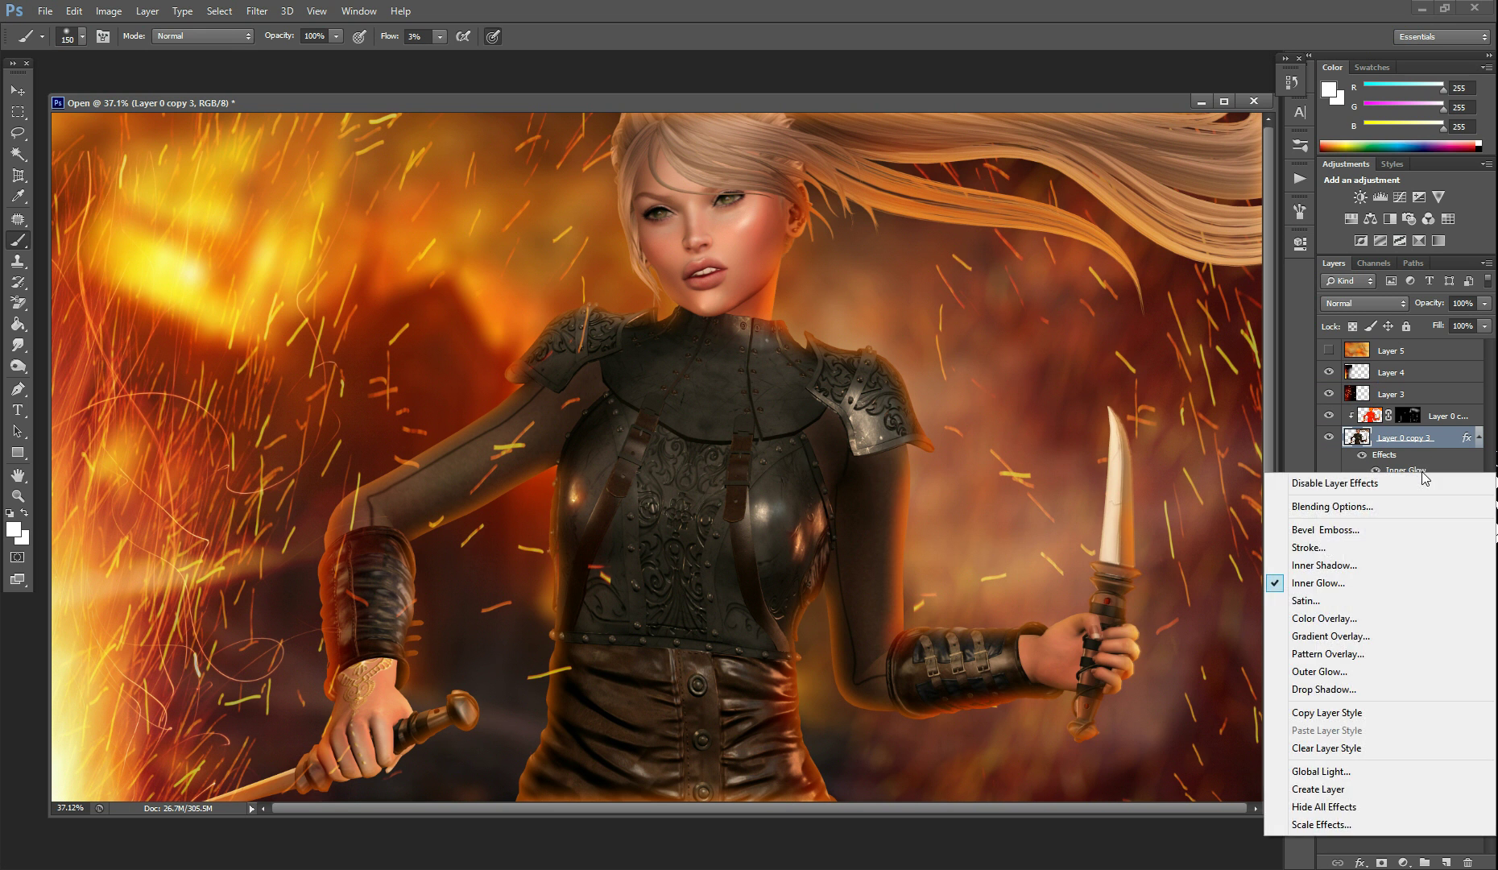
click(1341, 790)
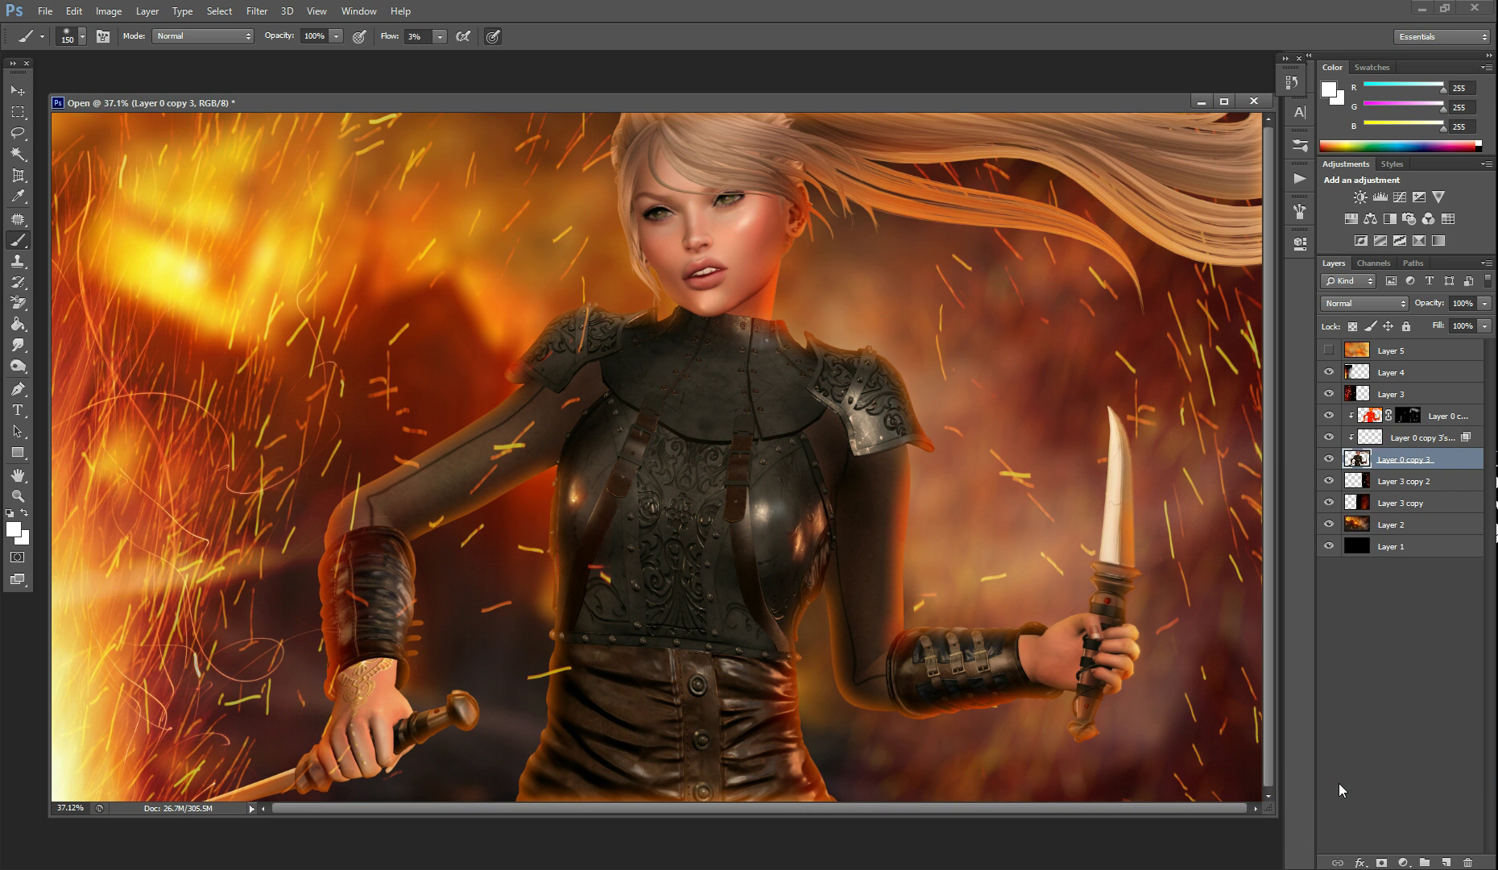
click(1419, 441)
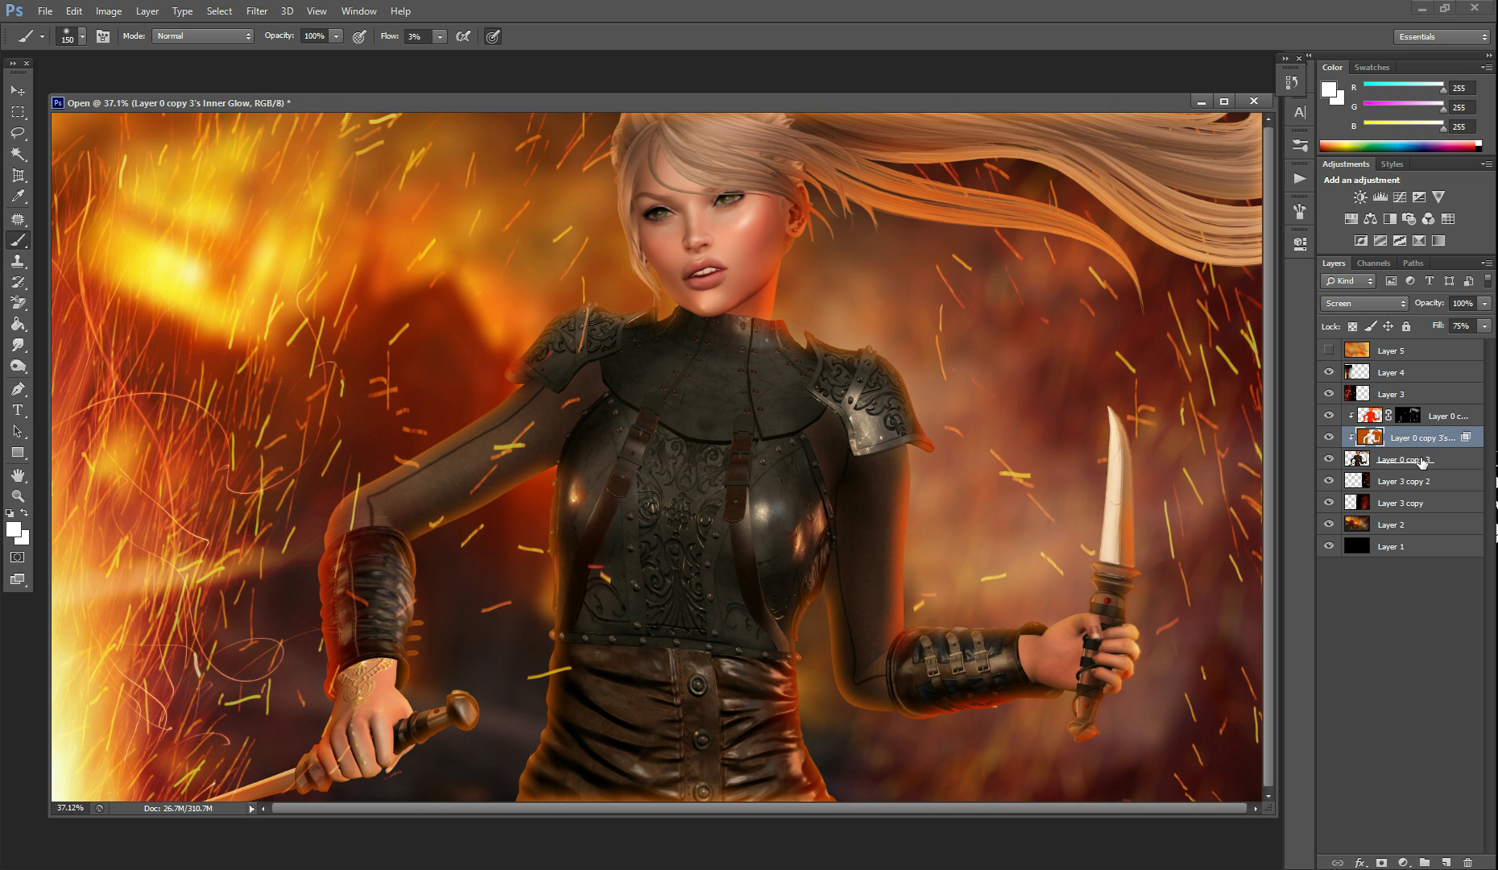
alt+click(1383, 864)
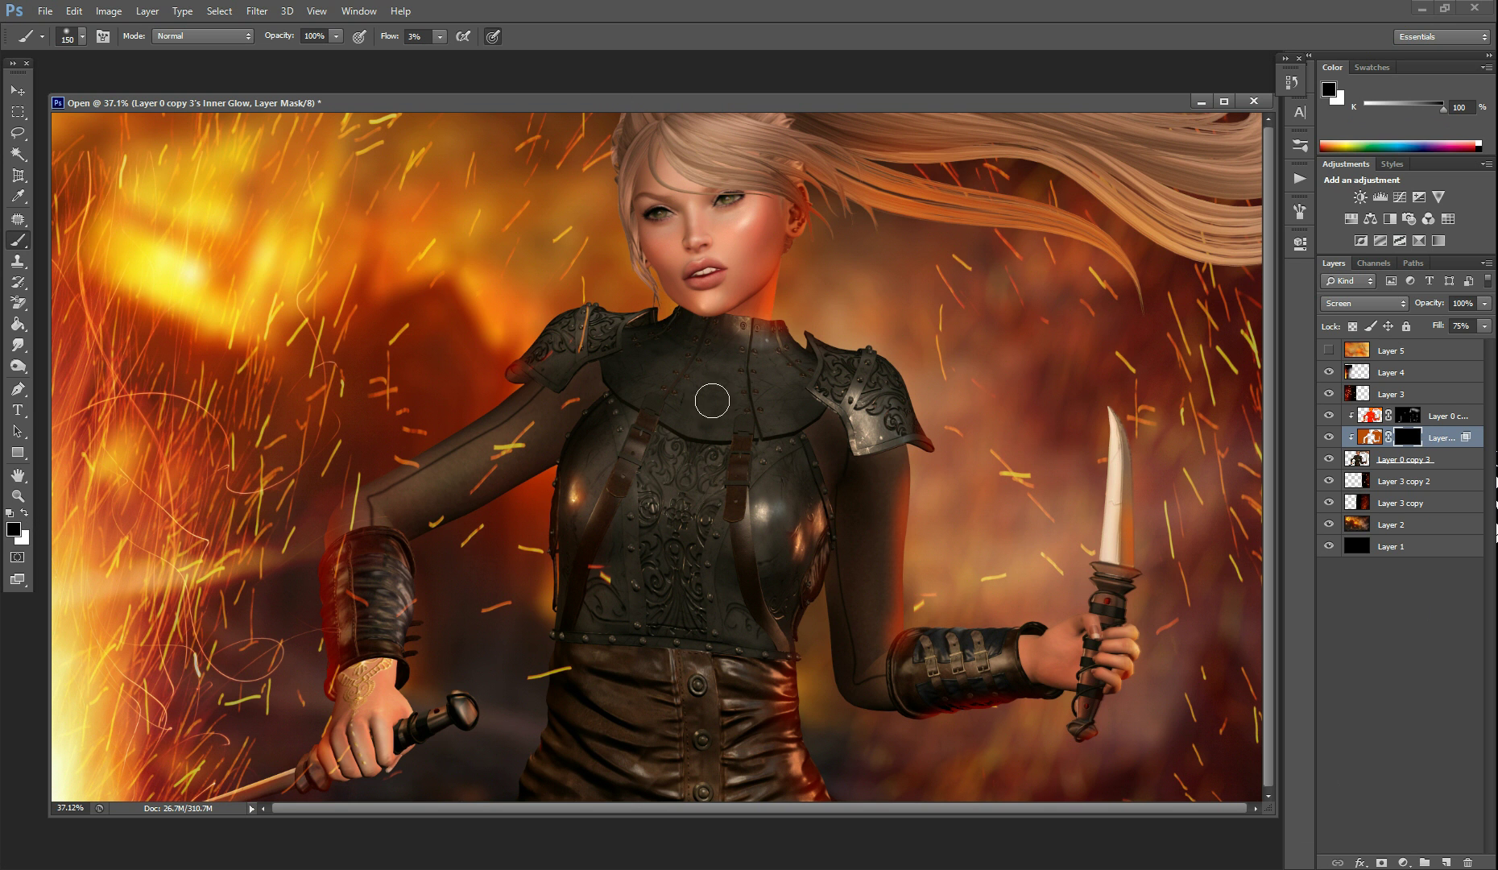
- Reveal the glow along the sword-side torso and hip with white on the glow layer's mask, comparing it with the layer hidden
click(25, 513)
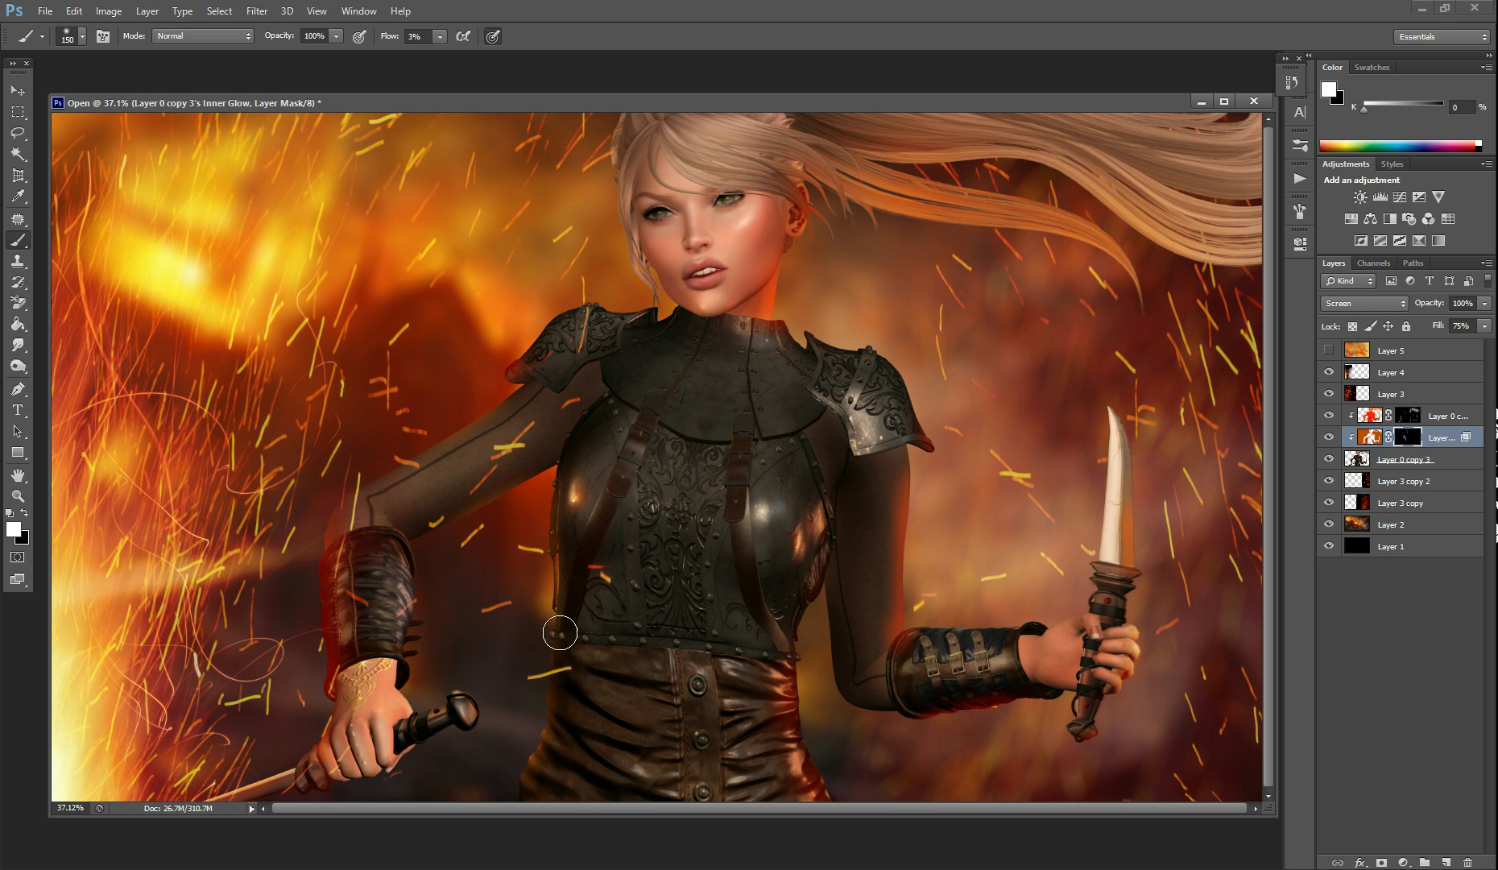
click(1328, 440)
click(1328, 440)
click(1328, 440)
click(1328, 440)
click(1408, 416)
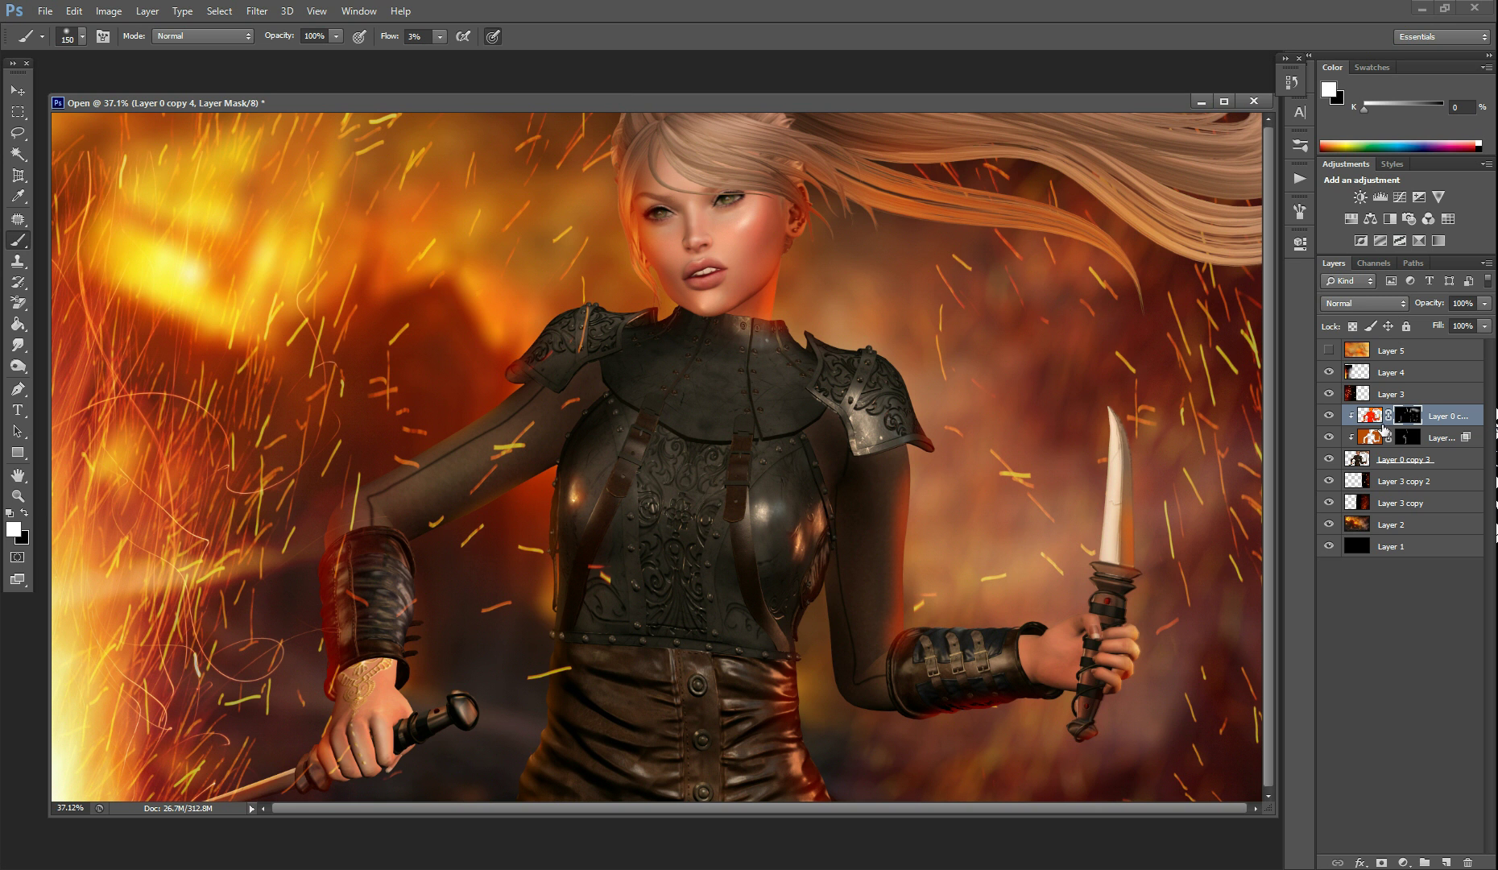
click(1405, 440)
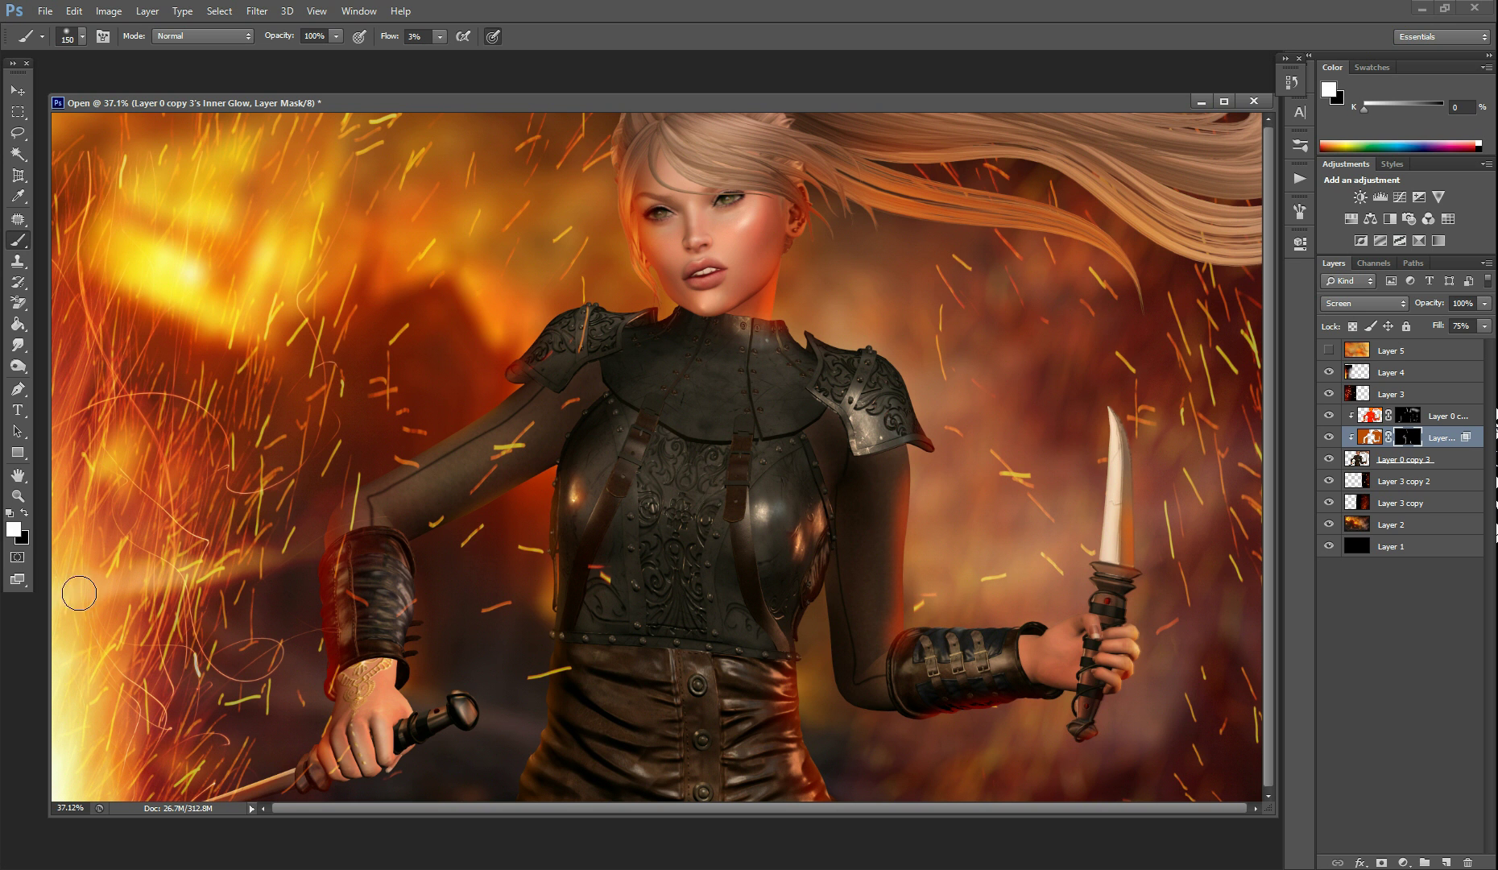
- Paint black on Layer 0 copy 4's mask to soften the red light on the dagger-side hip, sword-arm bracer and dagger-side shoulder plate
click(25, 514)
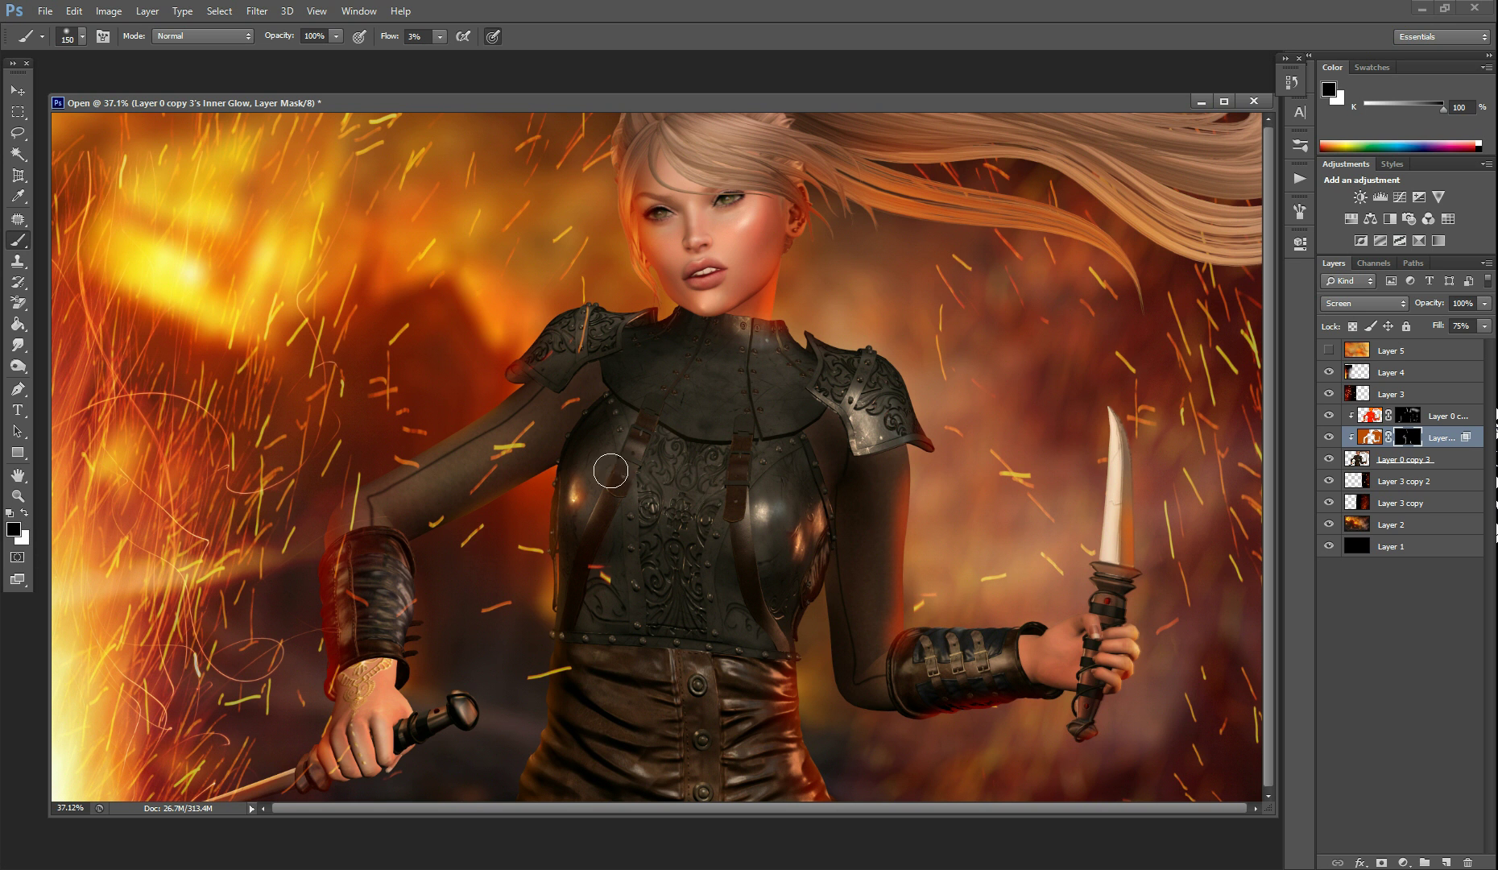
click(1405, 419)
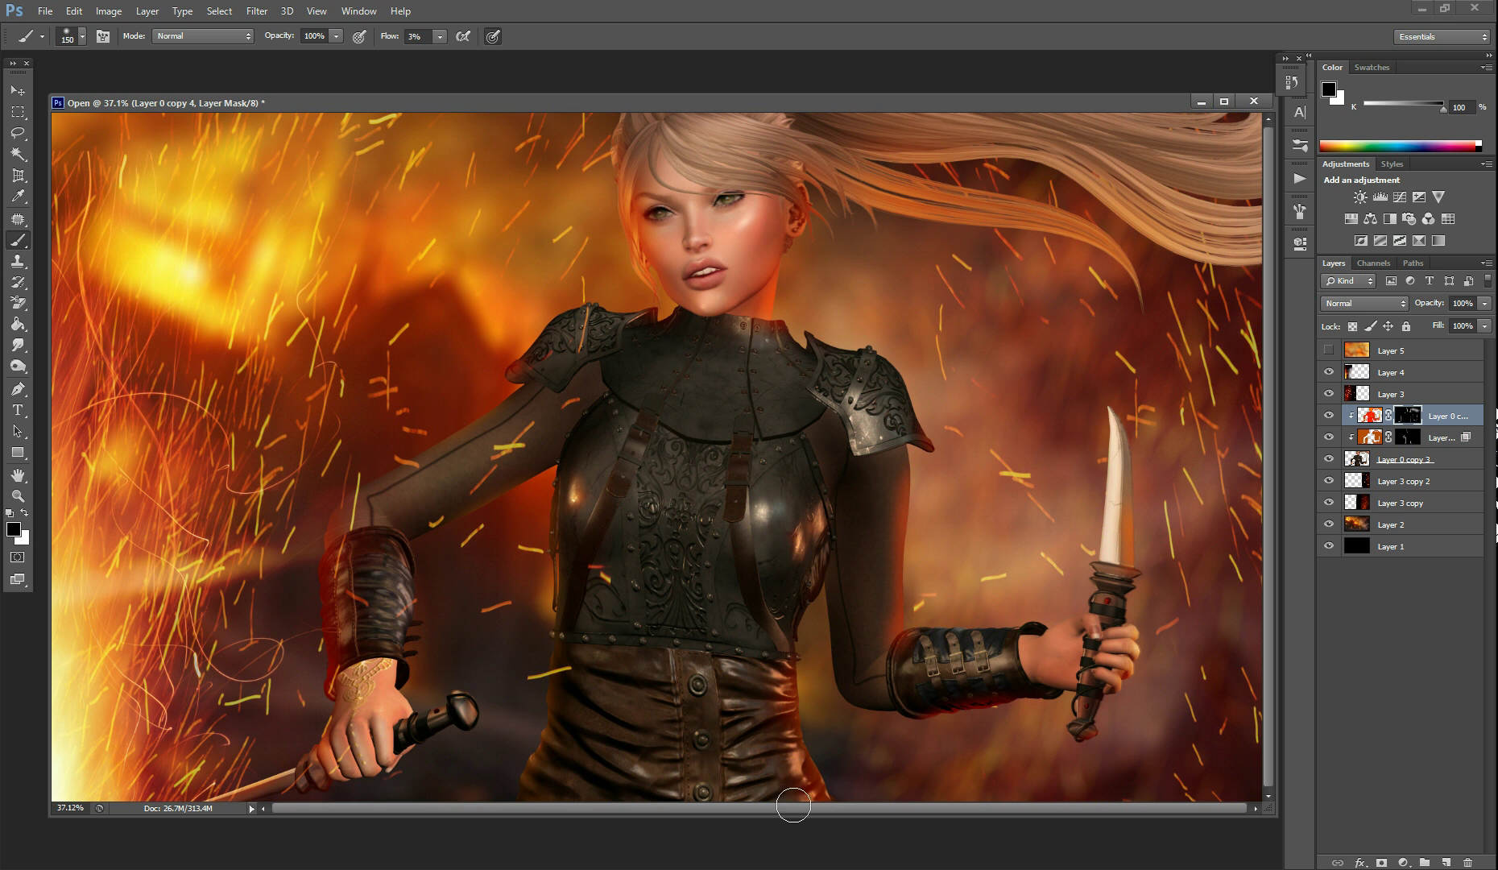
mouse_move(827, 796)
mouse_down()
mouse_move(775, 681)
mouse_move(829, 785)
mouse_move(785, 627)
mouse_up()
mouse_move(343, 559)
mouse_down()
mouse_move(342, 609)
mouse_move(326, 622)
mouse_move(329, 598)
mouse_move(347, 702)
mouse_move(331, 539)
mouse_move(335, 594)
mouse_move(343, 494)
mouse_move(331, 577)
mouse_move(347, 708)
mouse_move(330, 697)
mouse_move(339, 606)
mouse_move(343, 732)
mouse_move(323, 535)
mouse_move(344, 604)
mouse_up()
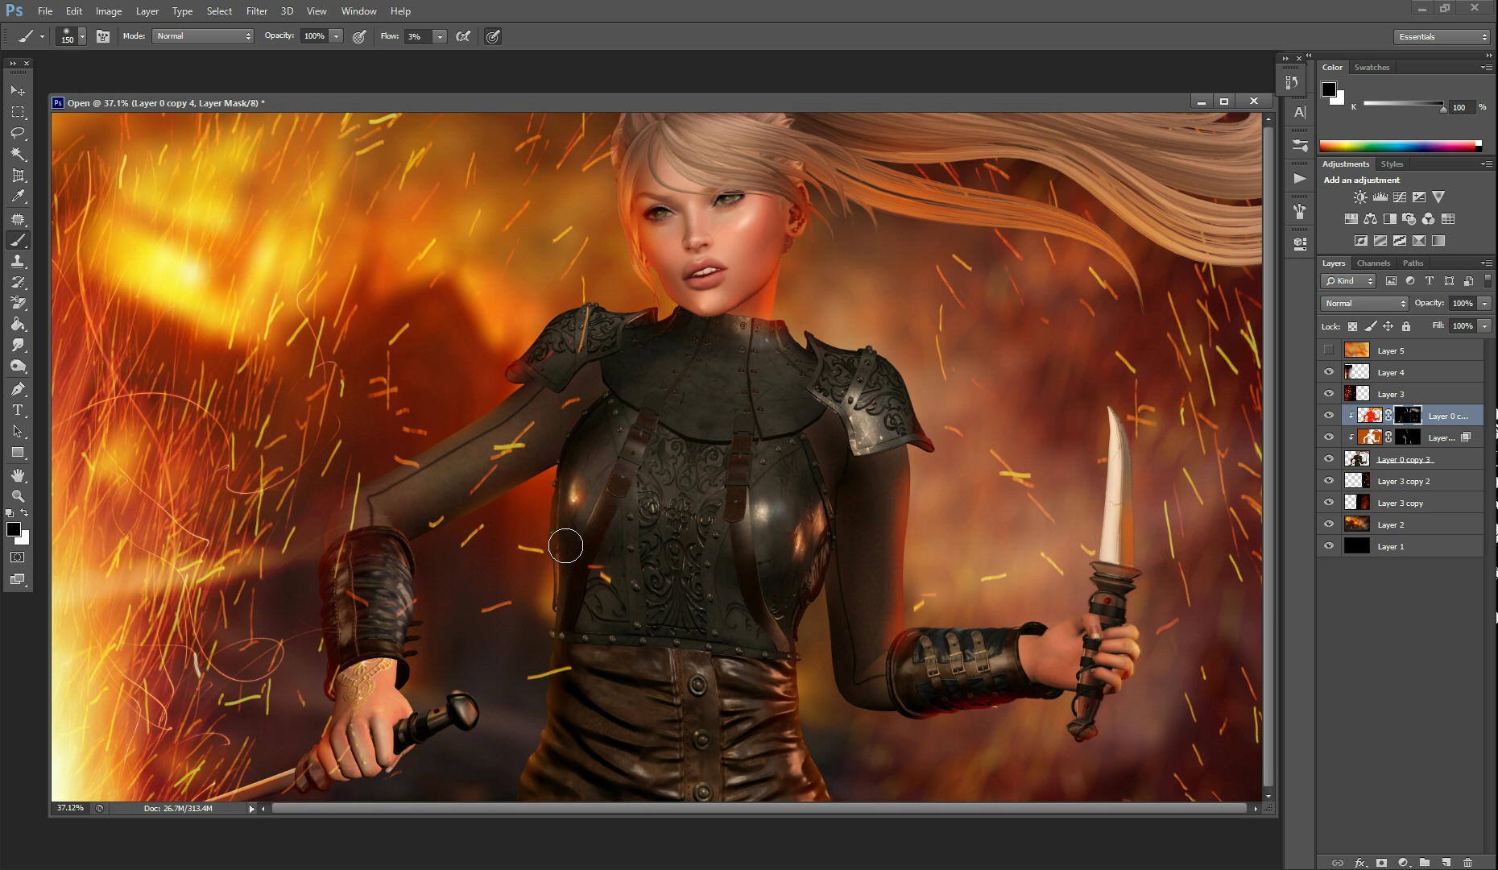
drag(840, 411, 880, 403)
- Touch up the glow layer's mask with white, and compare the figure with the glow layer and Layer 0 copy 4 hidden and shown
click(1404, 441)
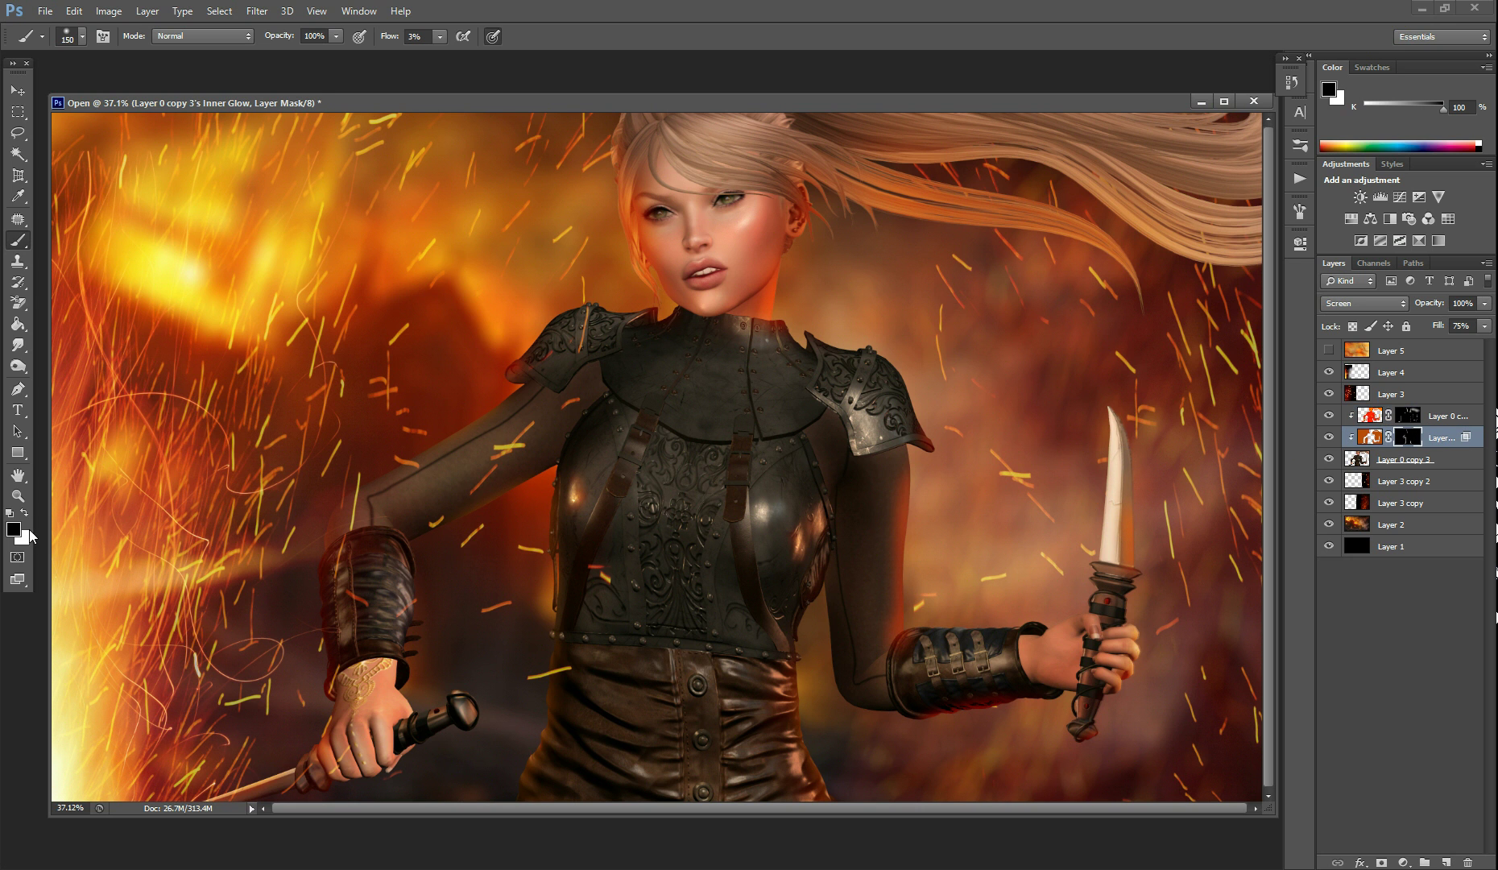
click(27, 515)
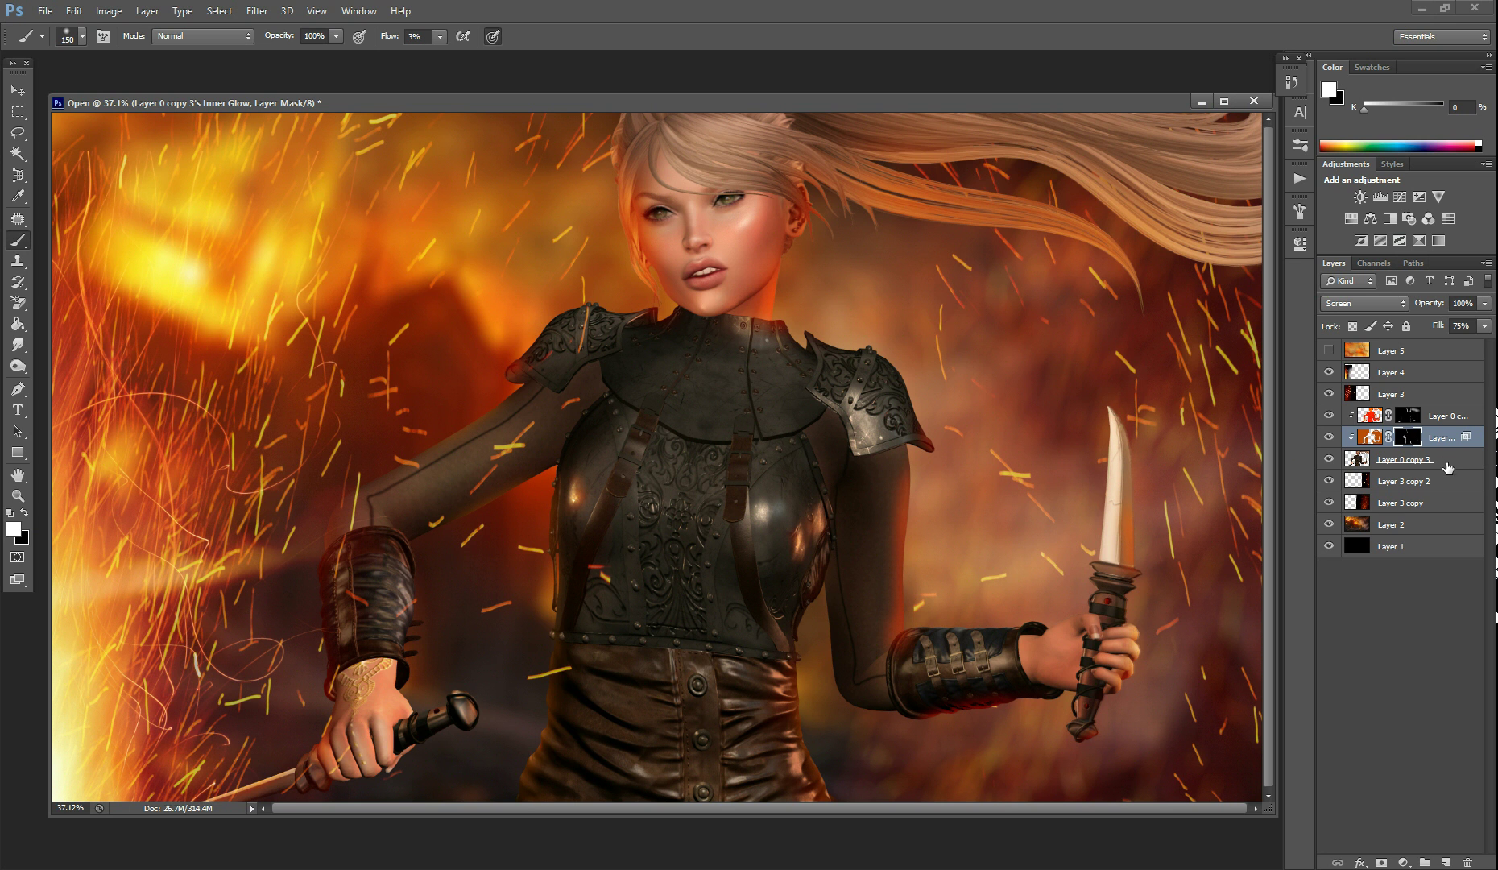
click(1328, 438)
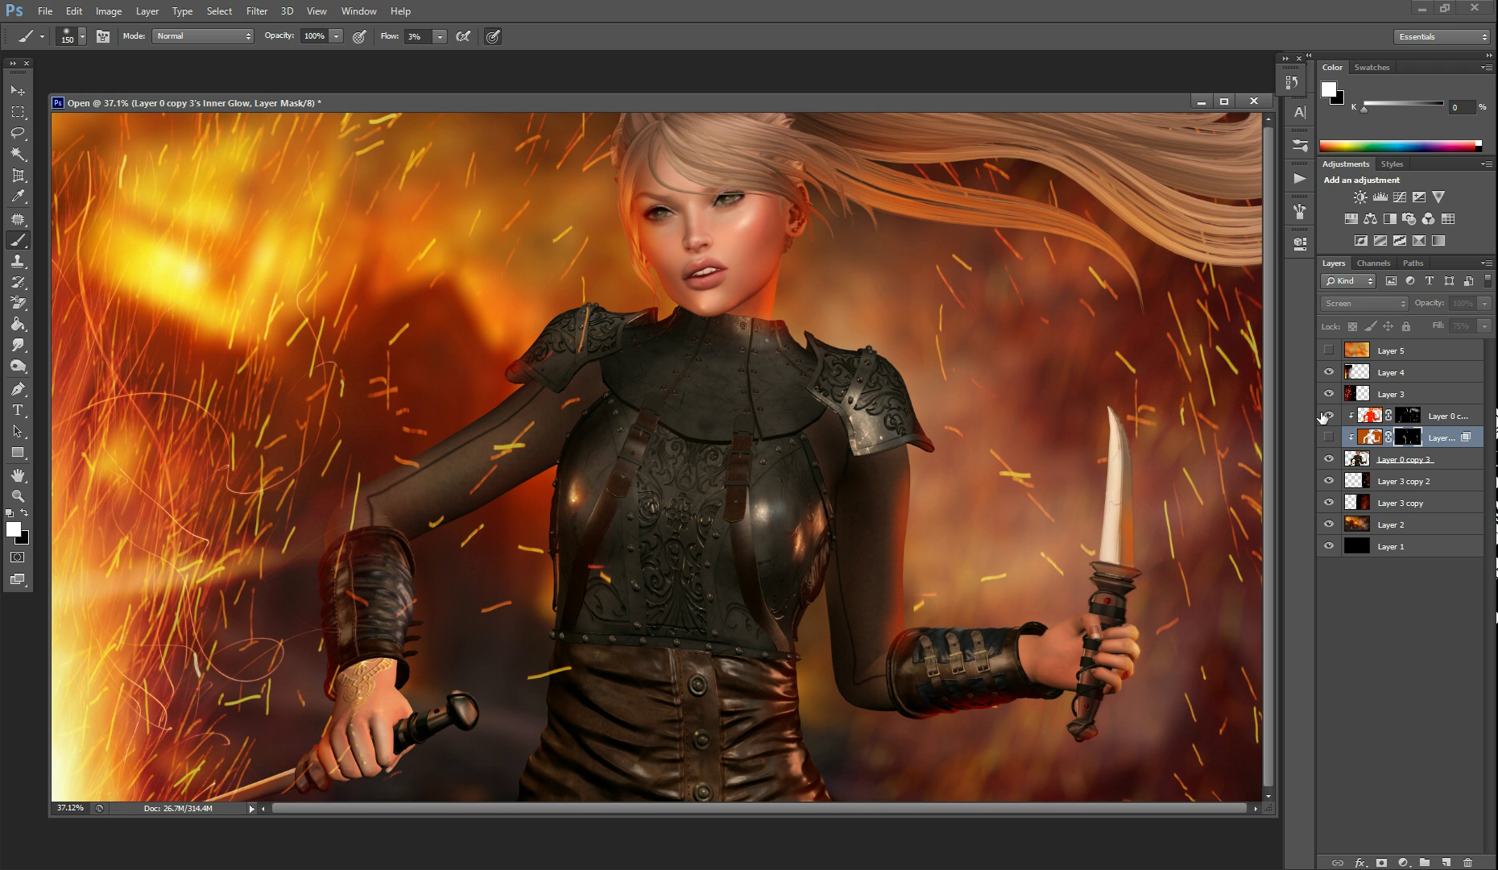
click(1328, 416)
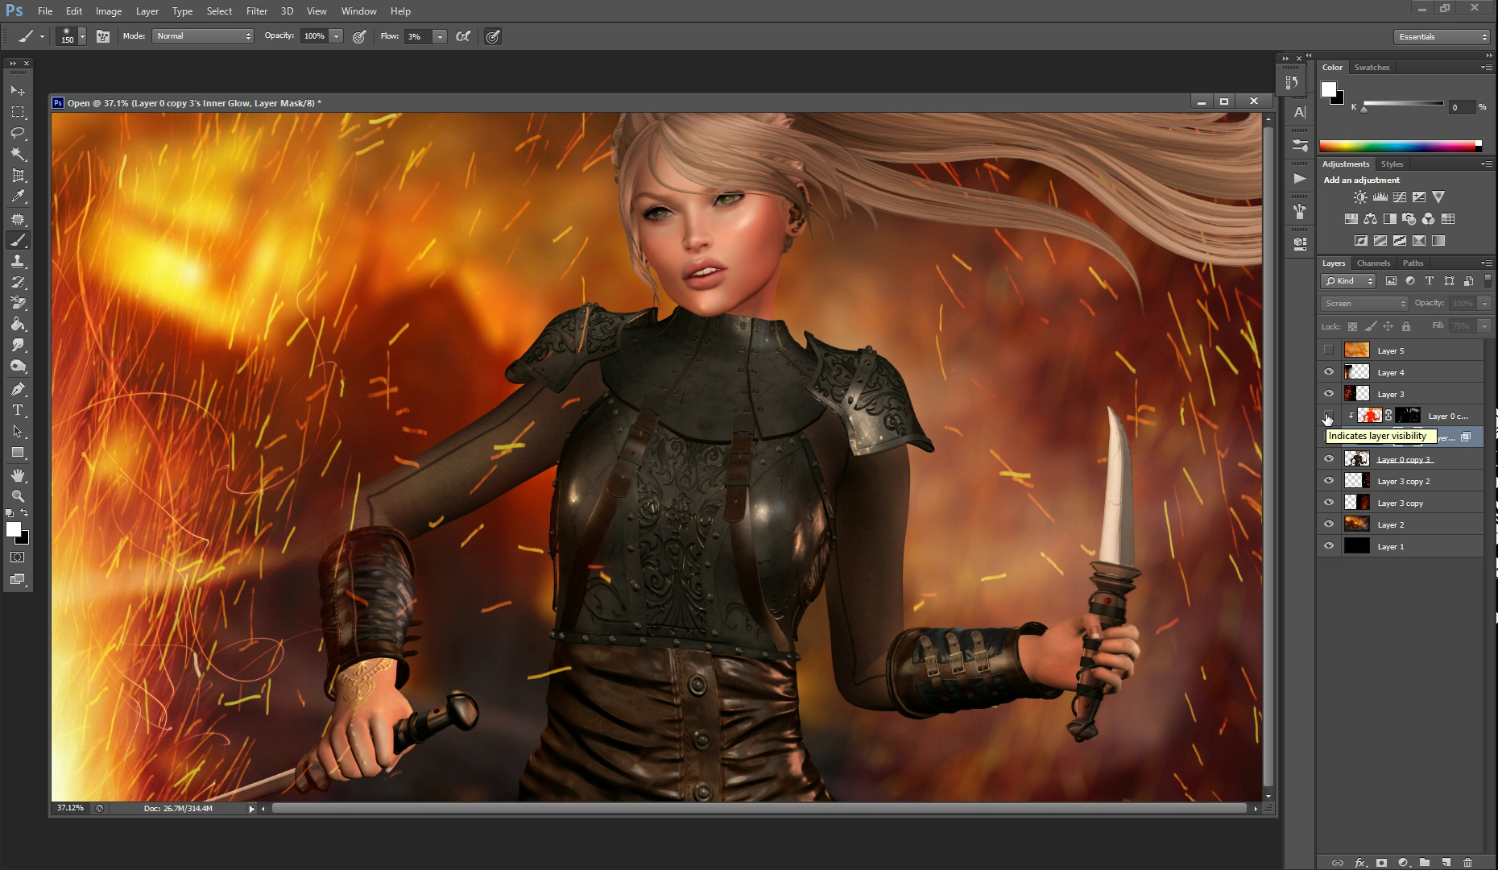
click(1328, 416)
click(1328, 437)
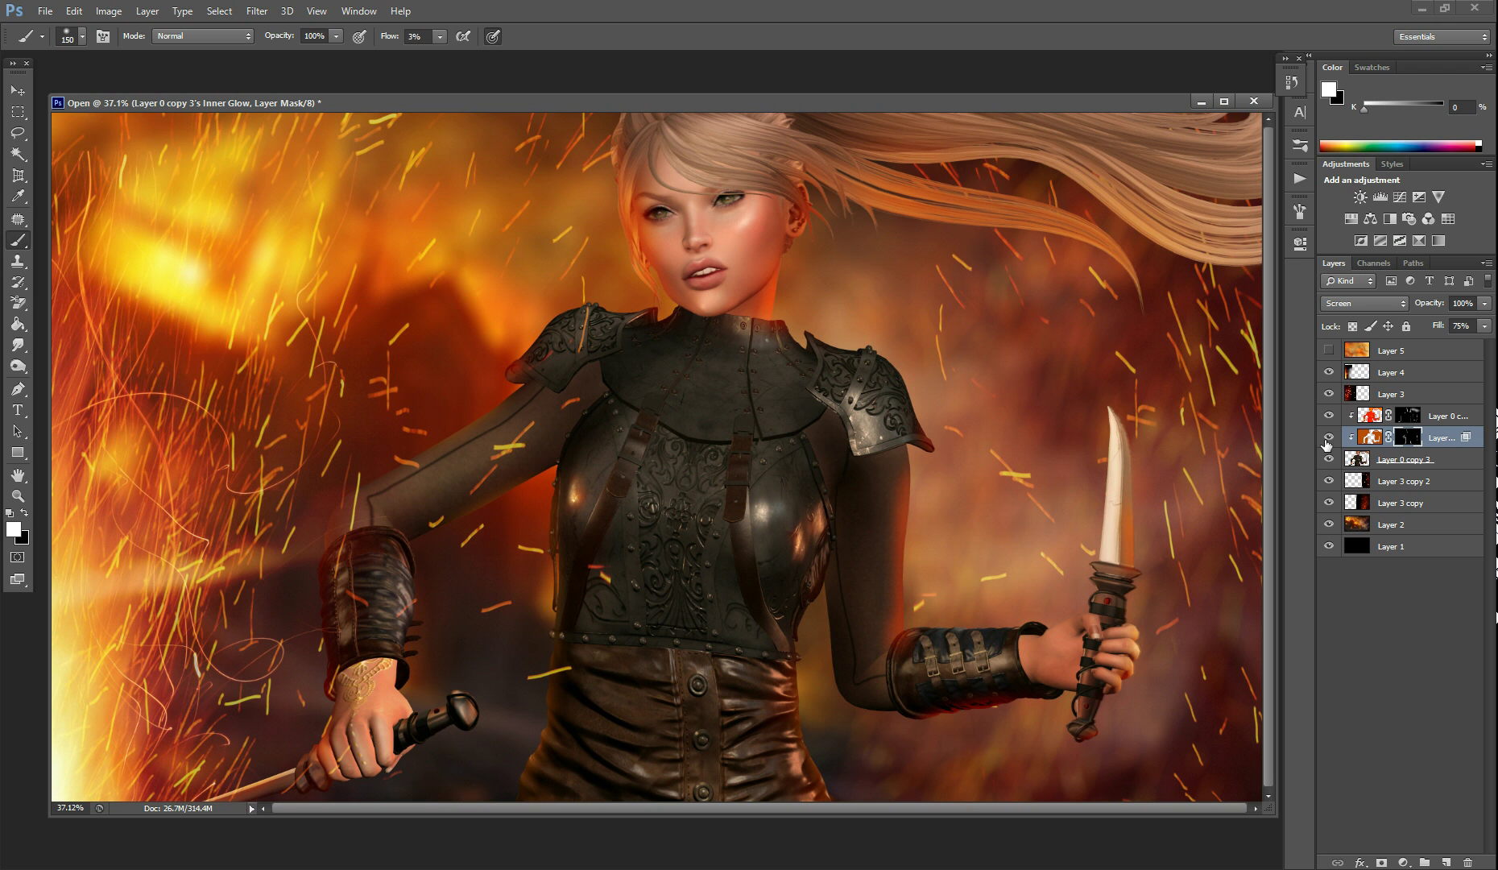
- Make the image content of Layer 0 copy 4 active instead of its mask
right_click(1374, 416)
click(1382, 419)
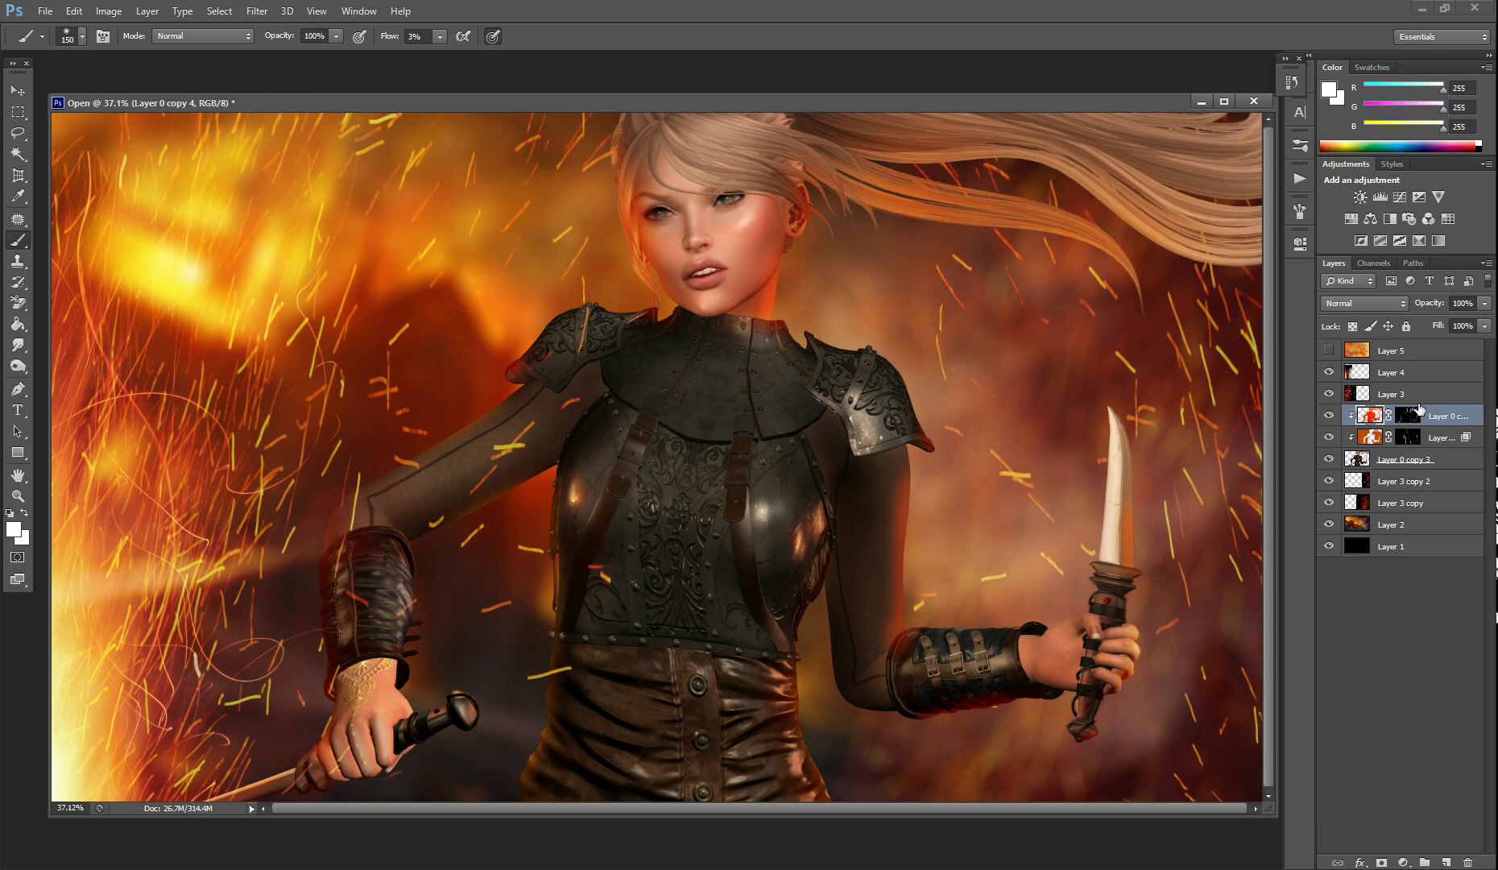